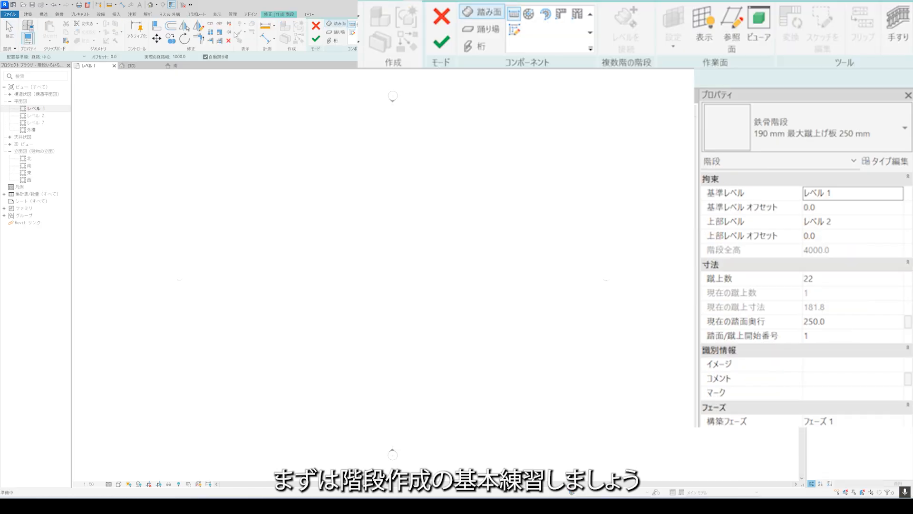
# Sketch a straight 22-riser stair run from Level 1 to Level 2 across the upper plan and finish the stair.
pyautogui.click(241, 202)
pyautogui.click(570, 201)
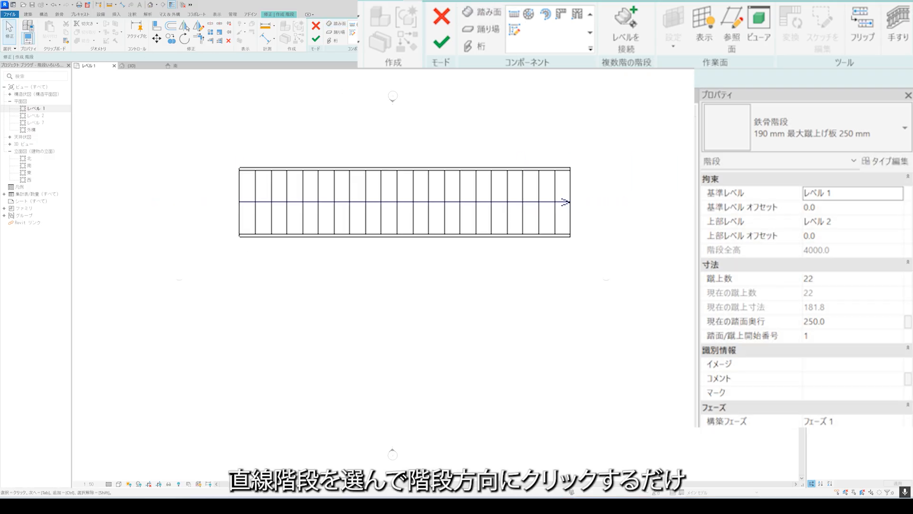
pyautogui.click(316, 40)
pyautogui.scroll(4, 371, 145)
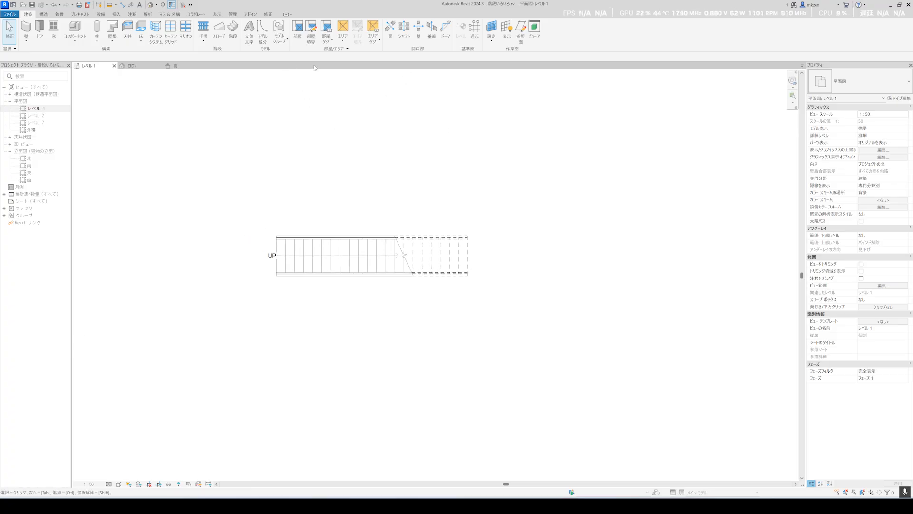
# Add riser numbers along the straight stair with the stair numbering annotation.
pyautogui.click(133, 15)
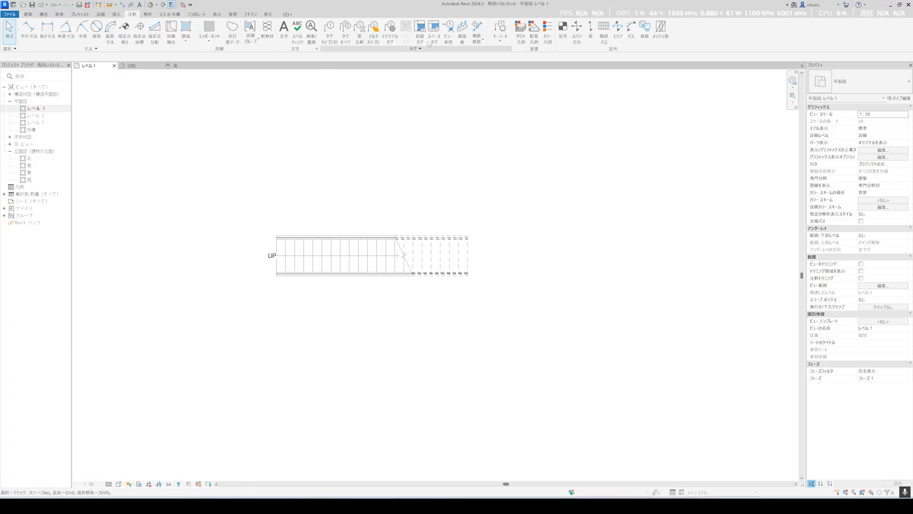
pyautogui.click(464, 32)
pyautogui.click(315, 247)
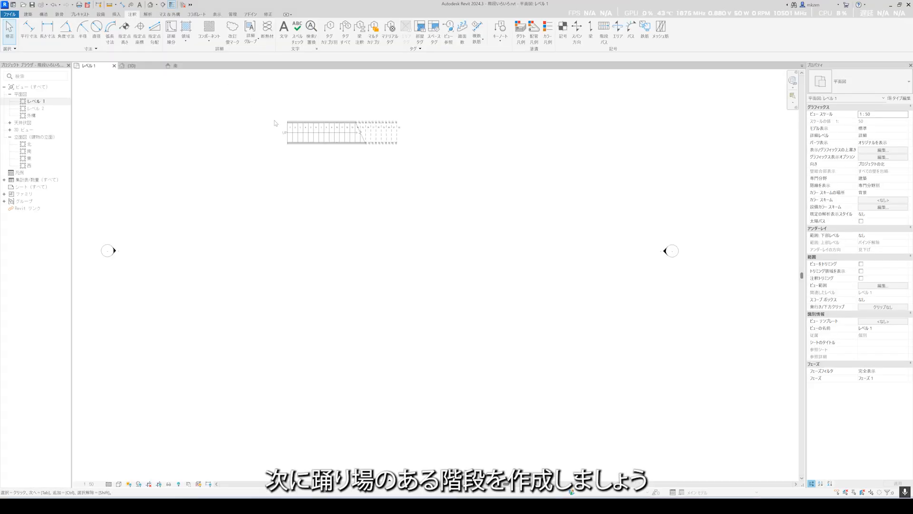
# Create a straight stair below the first with a 6-riser lower run, an automatic landing and a 16-riser upper run.
pyautogui.scroll(-2, 269, 157)
pyautogui.moveTo(270, 157); pyautogui.dragTo(270, 179, button='middle')
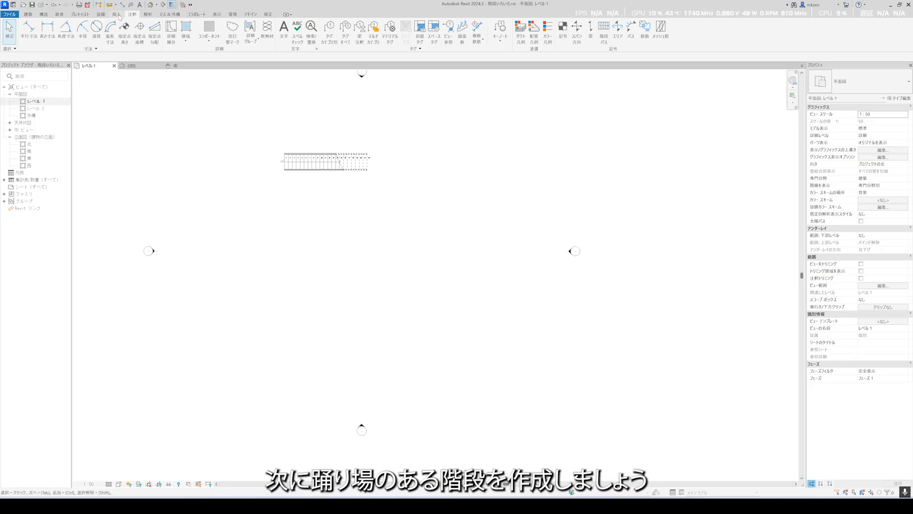
pyautogui.click(27, 15)
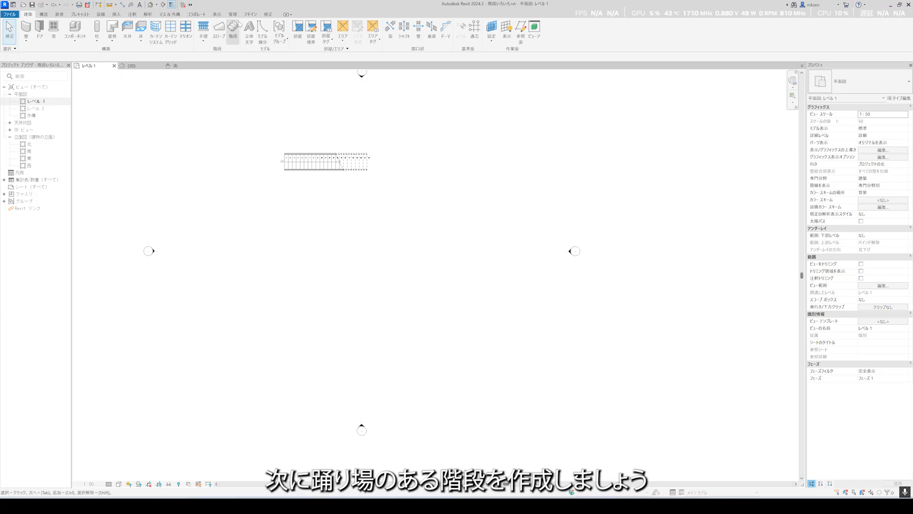
pyautogui.click(233, 30)
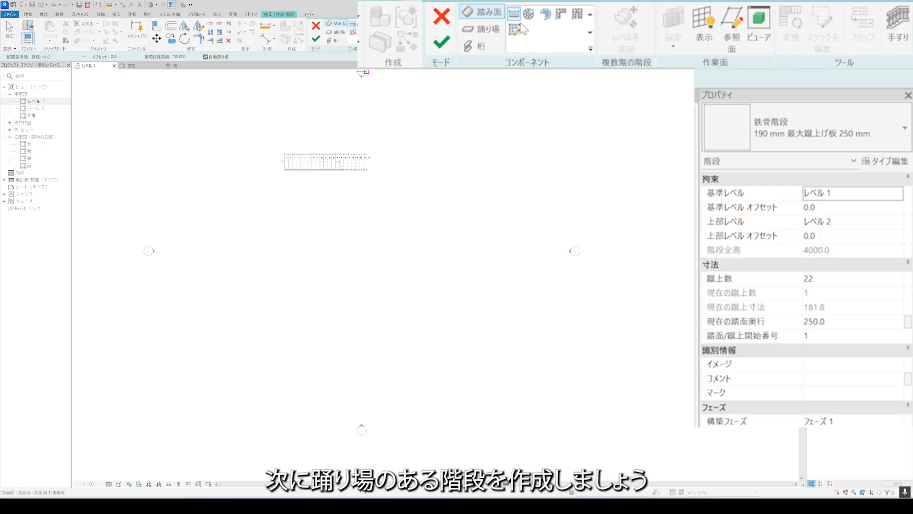
pyautogui.scroll(3, 288, 195)
pyautogui.click(254, 321)
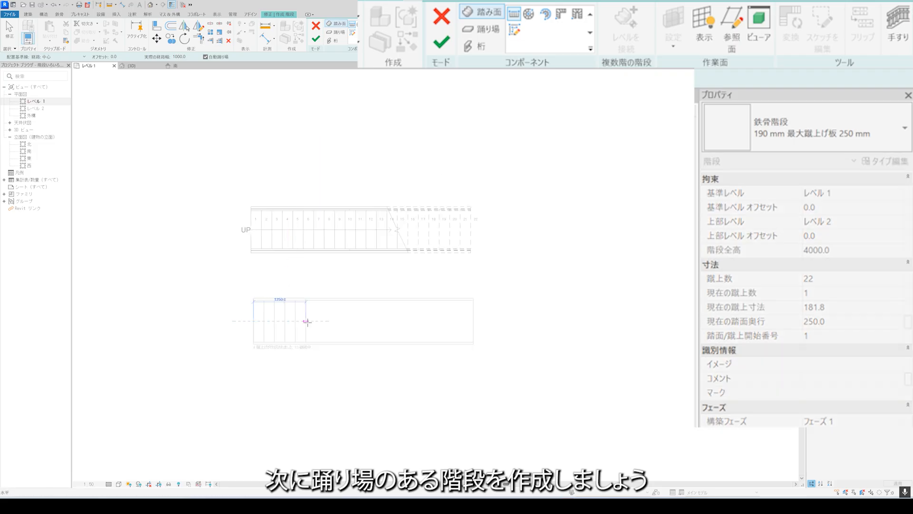
pyautogui.click(308, 321)
pyautogui.click(416, 321)
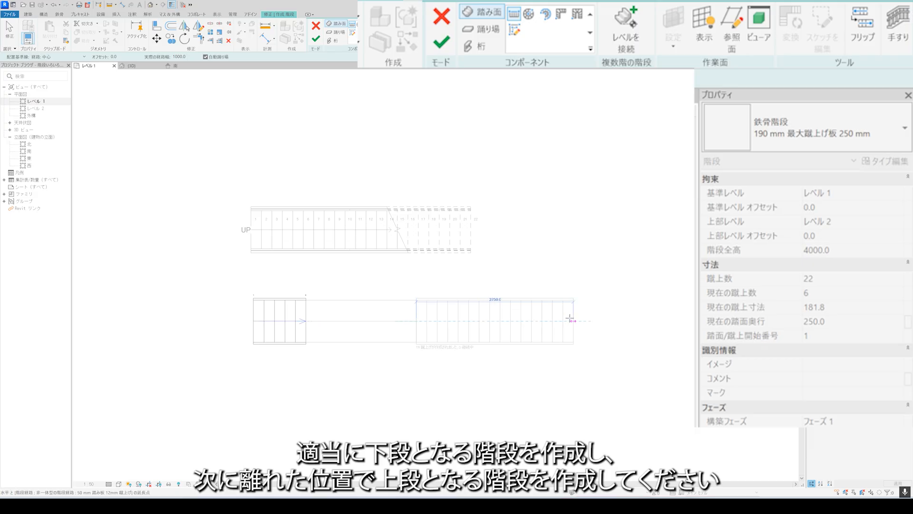
pyautogui.click(626, 320)
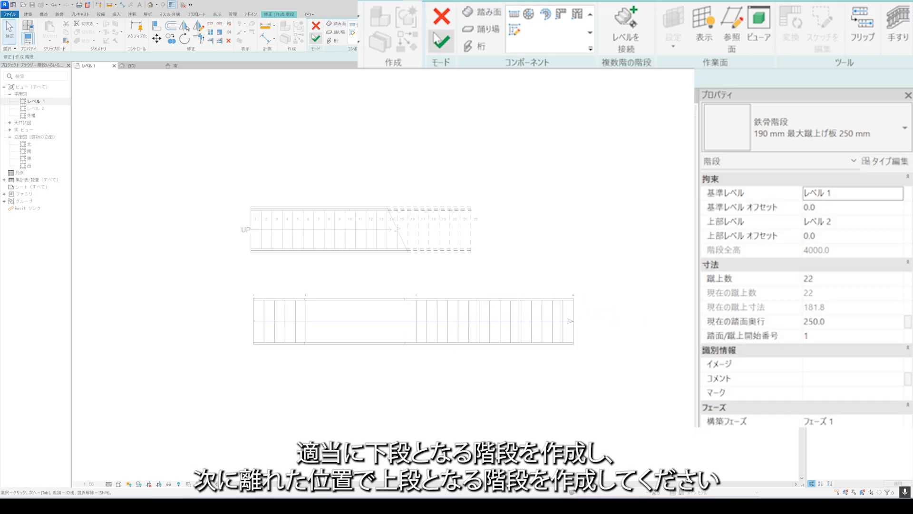
pyautogui.click(315, 39)
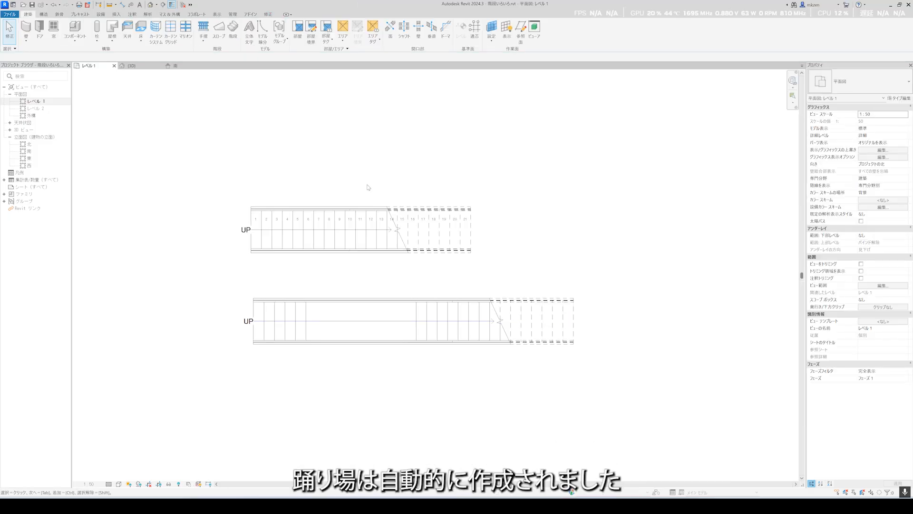
# Add riser numbers to the lower and upper runs of the landing stair.
pyautogui.click(132, 14)
pyautogui.click(462, 33)
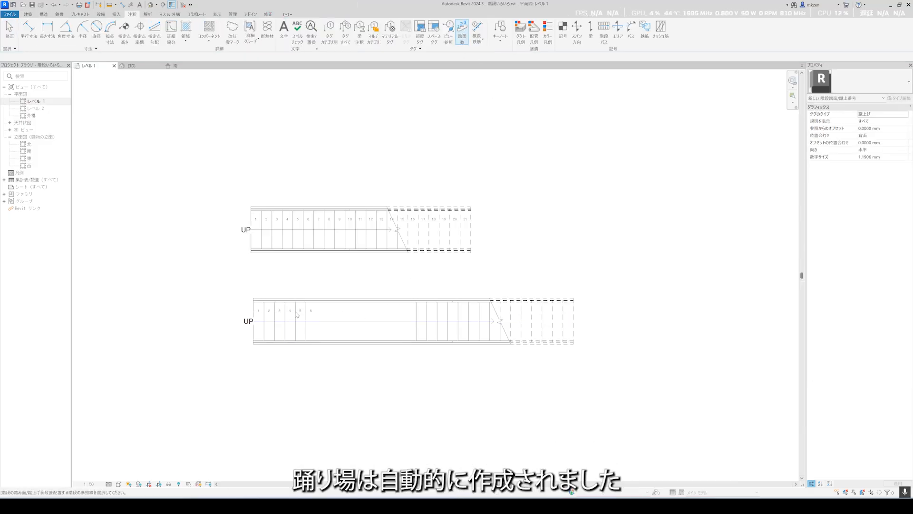
pyautogui.click(455, 314)
pyautogui.press('Escape')
pyautogui.press('Escape')
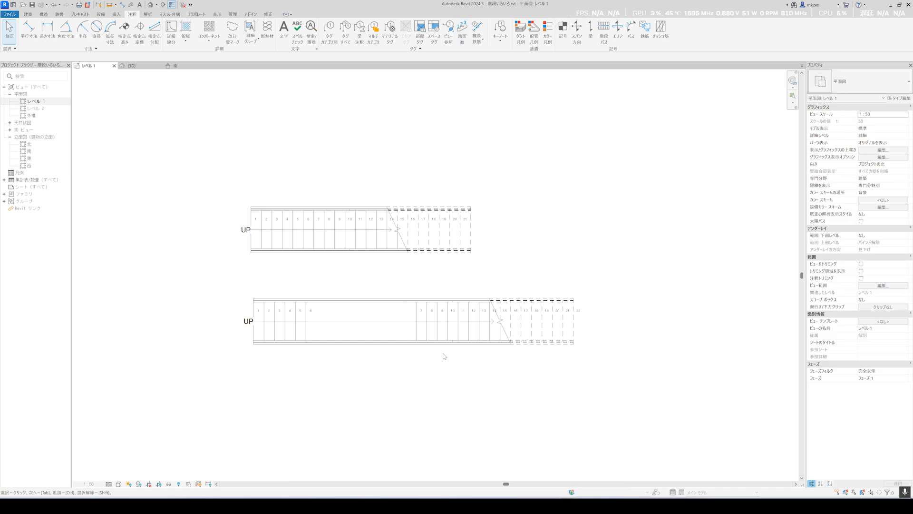
# Examine the landing stair and its railings from several angles in the 3D view.
pyautogui.hotkey('ctrl', 'Tab')
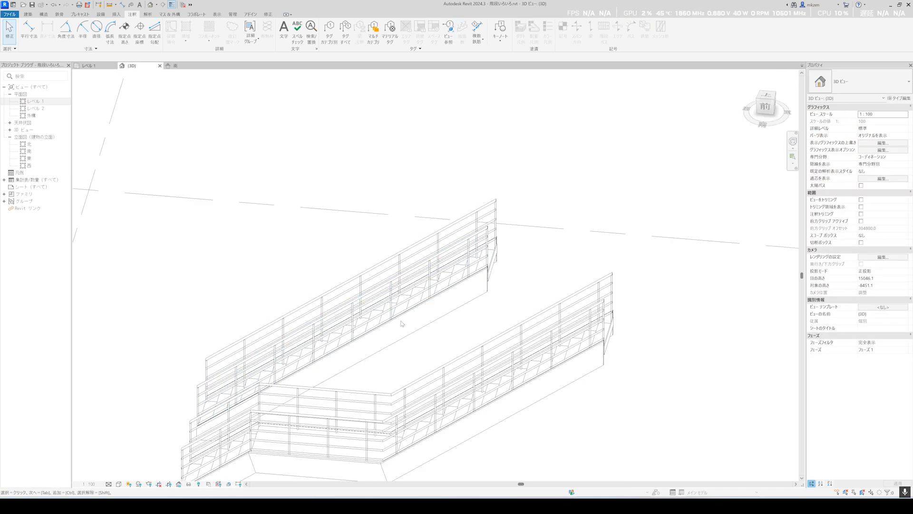
pyautogui.keyDown('shift'); pyautogui.moveTo(414, 348); pyautogui.dragTo(595, 333, button='middle'); pyautogui.keyUp('shift')
pyautogui.scroll(5, 549, 376)
pyautogui.keyDown('shift'); pyautogui.moveTo(535, 387); pyautogui.dragTo(384, 397, button='middle'); pyautogui.keyUp('shift')
pyautogui.scroll(-3, 385, 395)
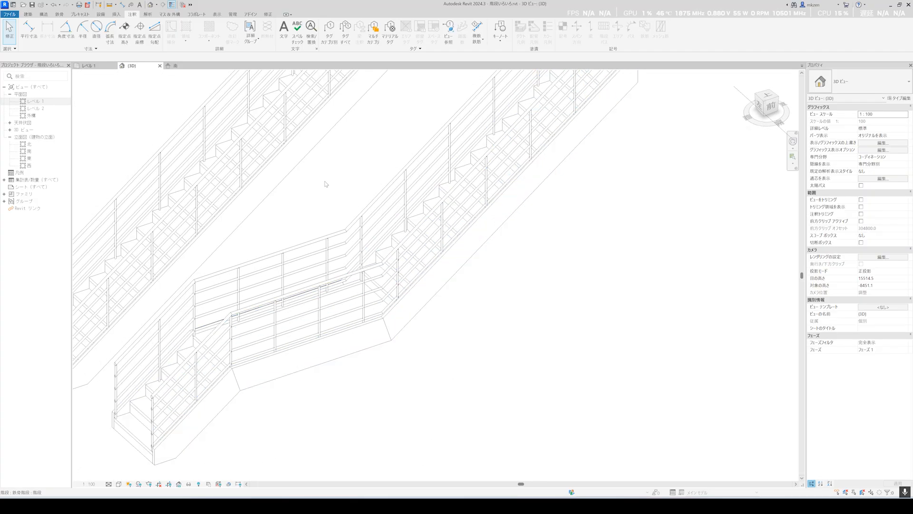
pyautogui.click(360, 242)
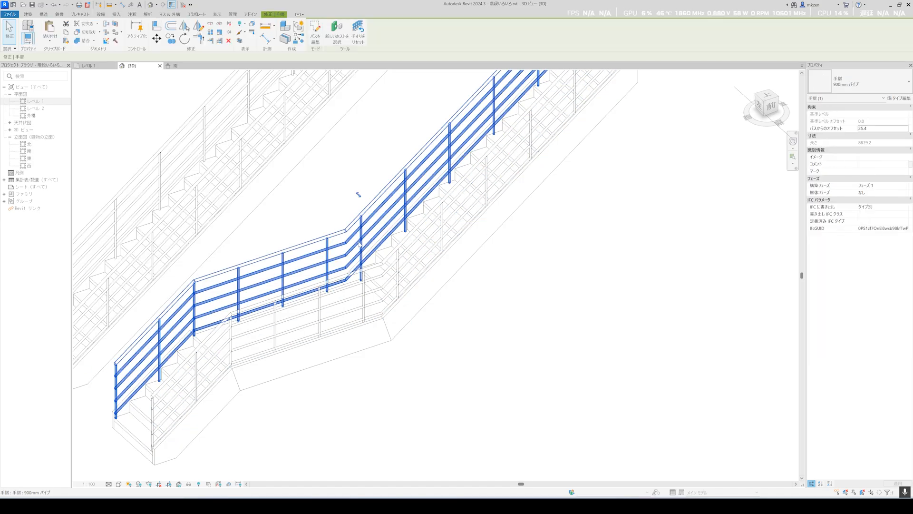
pyautogui.press('Escape')
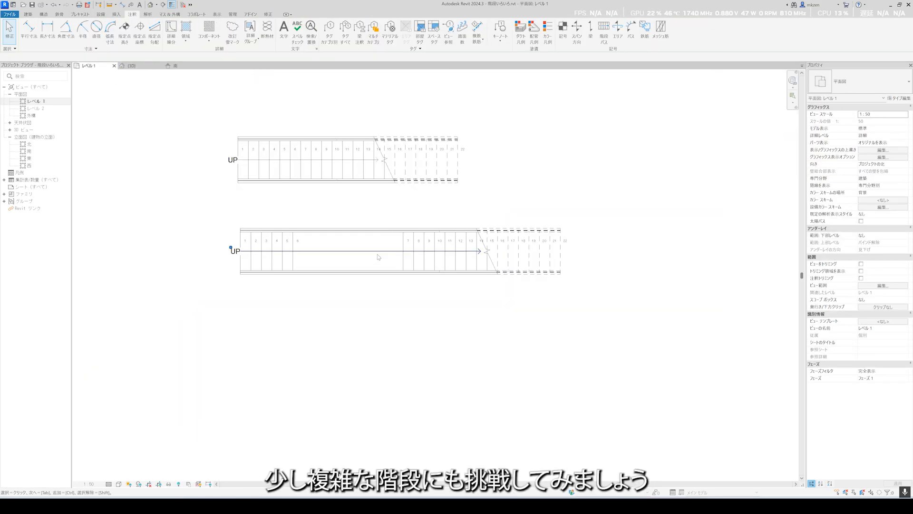
pyautogui.moveTo(383, 278); pyautogui.dragTo(390, 270, button='middle')
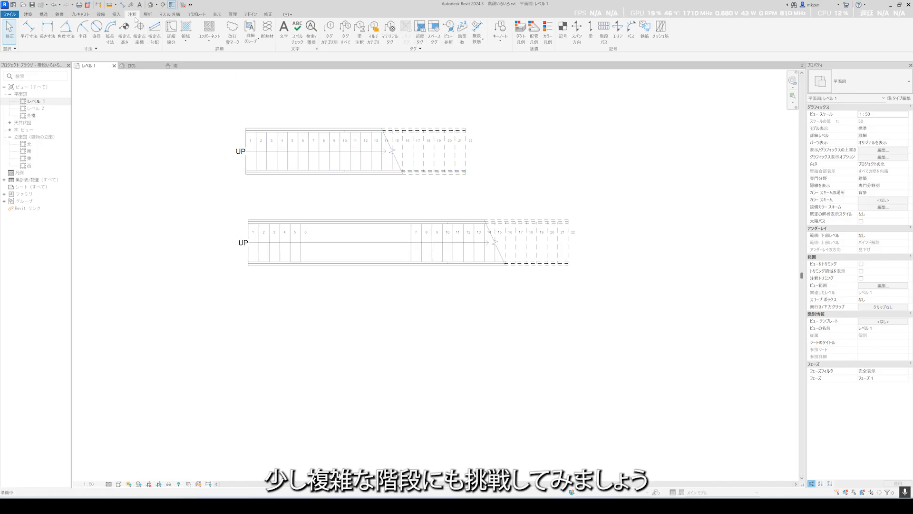
# Start a turning stair in the Level 1 plan with a 5-riser horizontal run and a 4-riser run turned 90 degrees.
pyautogui.click(27, 15)
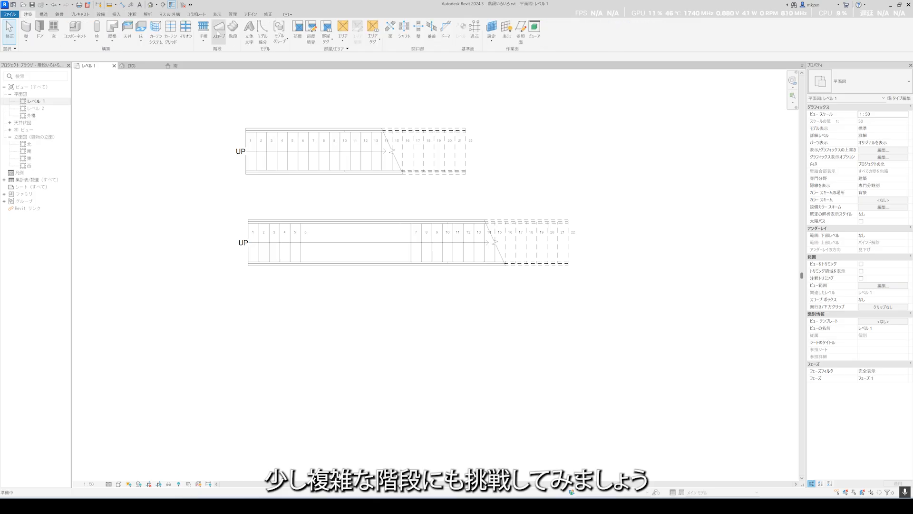
pyautogui.click(233, 32)
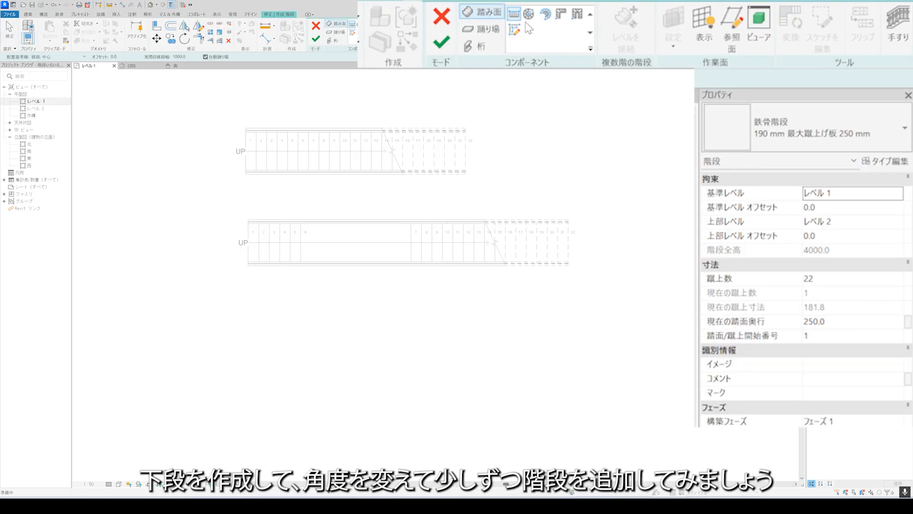
pyautogui.scroll(2, 302, 270)
pyautogui.click(239, 311)
pyautogui.click(294, 310)
pyautogui.click(425, 351)
pyautogui.click(424, 393)
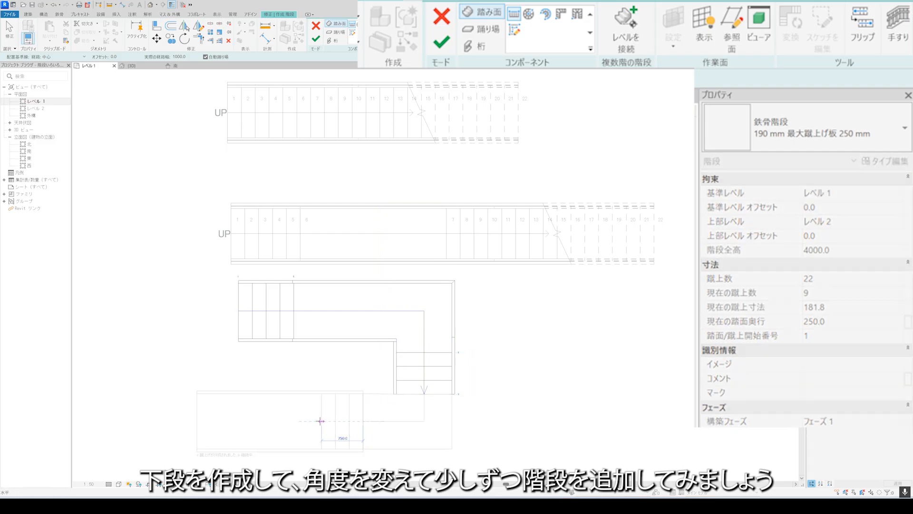
# Add a 4-riser third run heading back and a 9-riser final run crossing over the first, and finish the turning stair in 3D.
pyautogui.click(320, 421)
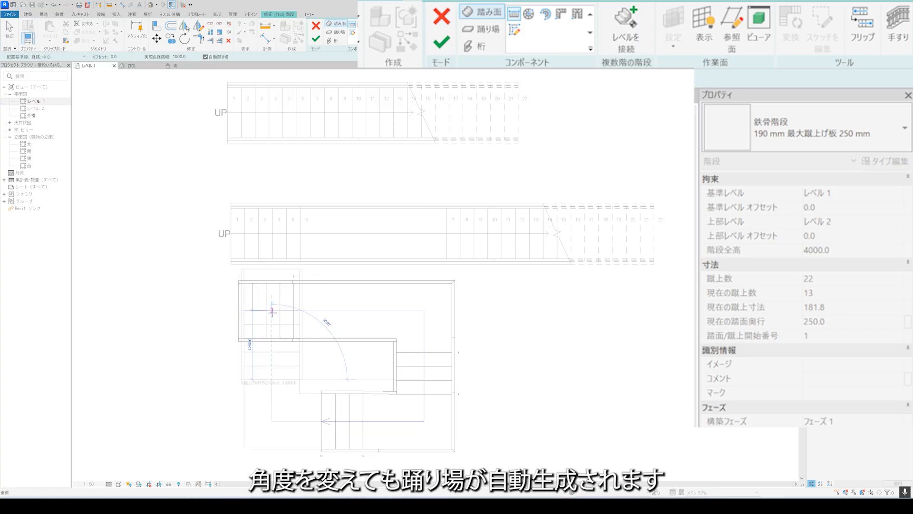
pyautogui.click(275, 276)
pyautogui.scroll(-1, 343, 360)
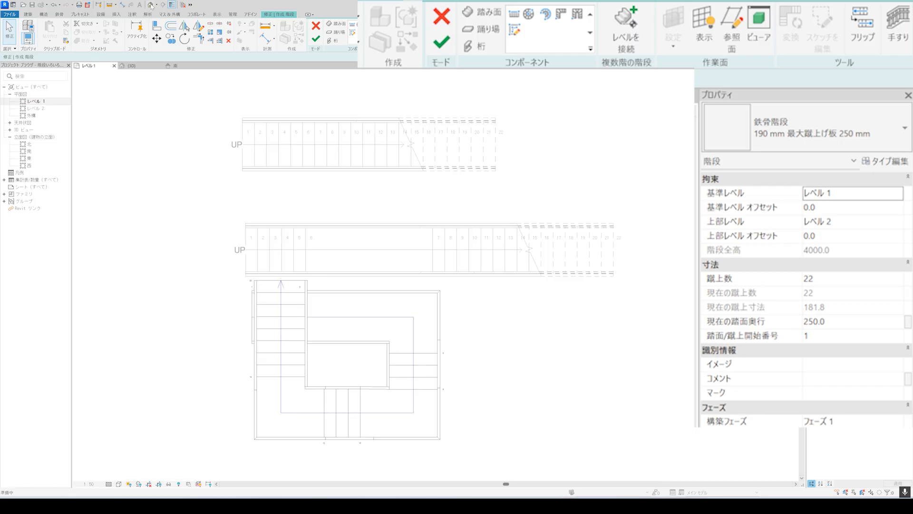
pyautogui.click(150, 4)
pyautogui.scroll(-4, 403, 313)
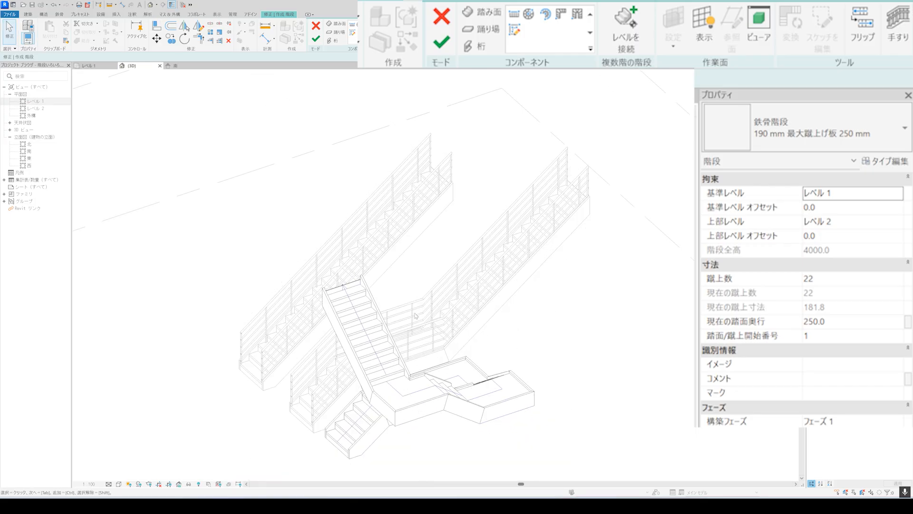
pyautogui.click(315, 39)
# Inspect the turning stair, its automatic landings and its railings in the 3D view.
pyautogui.keyDown('shift'); pyautogui.moveTo(473, 421); pyautogui.dragTo(503, 410, button='middle'); pyautogui.keyUp('shift')
pyautogui.scroll(5, 474, 430)
pyautogui.keyDown('shift'); pyautogui.moveTo(466, 436); pyautogui.dragTo(465, 417, button='middle'); pyautogui.keyUp('shift')
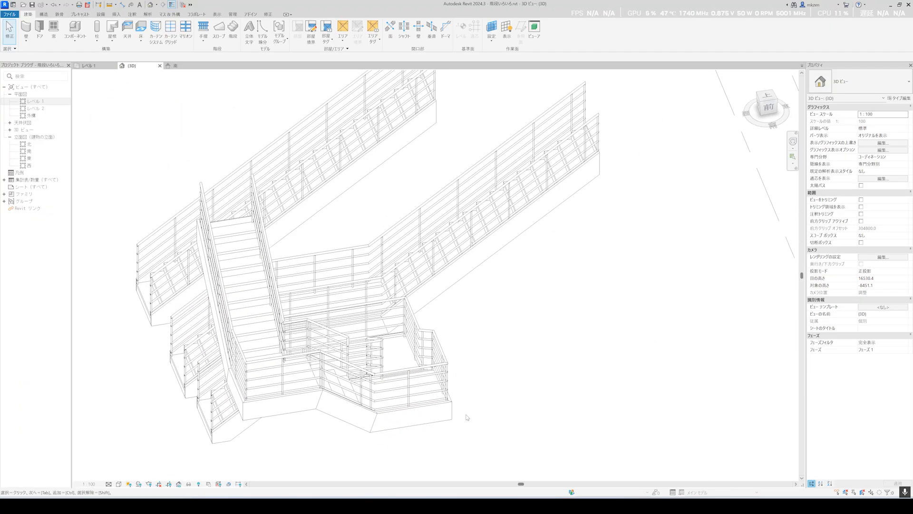
pyautogui.keyDown('shift'); pyautogui.moveTo(507, 379); pyautogui.dragTo(457, 390, button='middle'); pyautogui.keyUp('shift')
# Start a new stair in the Level 1 plan with an 8-riser straight run about 1750 mm long below the turning stair.
pyautogui.click(94, 69)
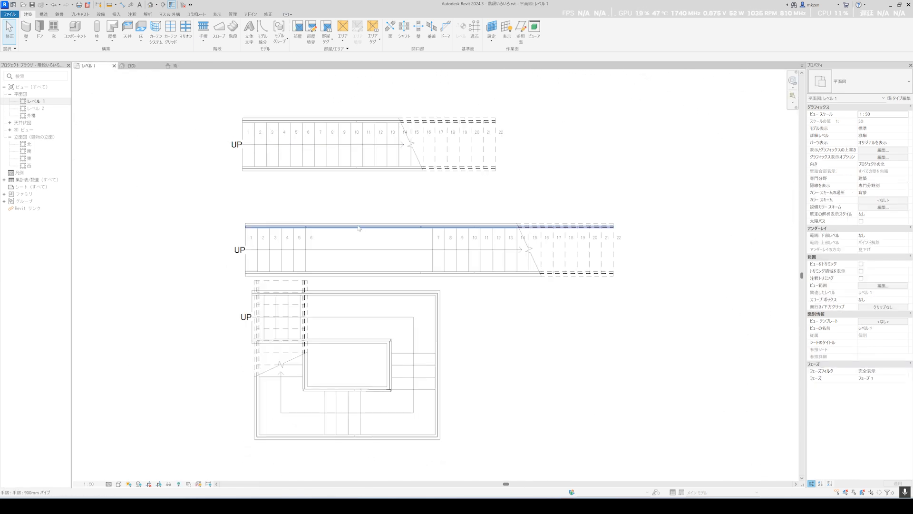
pyautogui.click(232, 30)
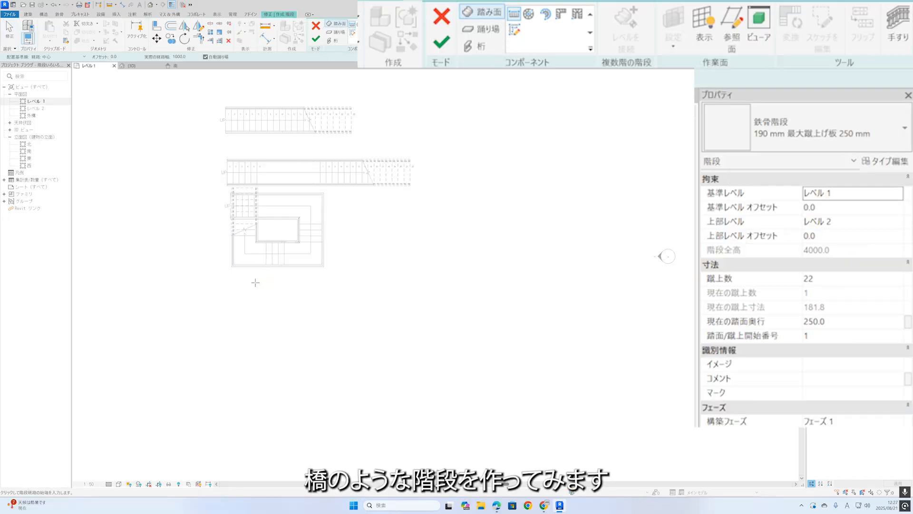
pyautogui.click(237, 316)
pyautogui.scroll(3, 290, 316)
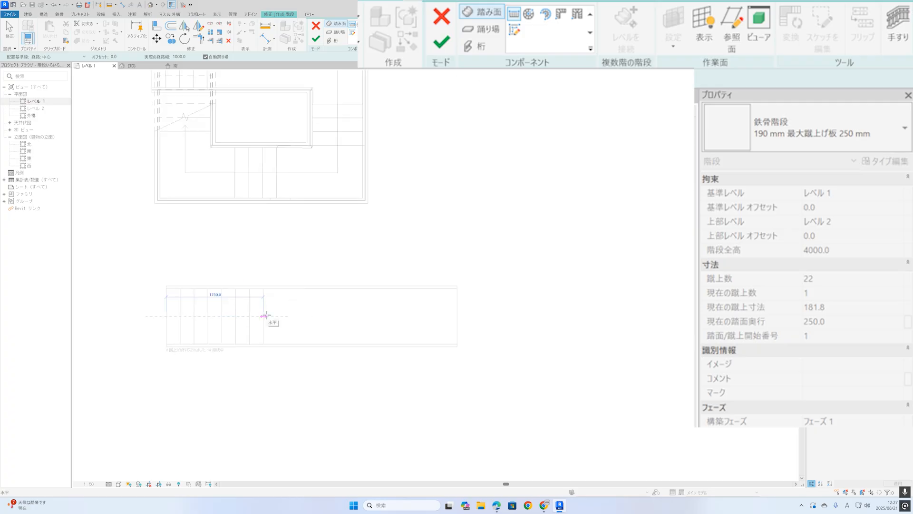
pyautogui.click(266, 316)
pyautogui.press('Escape')
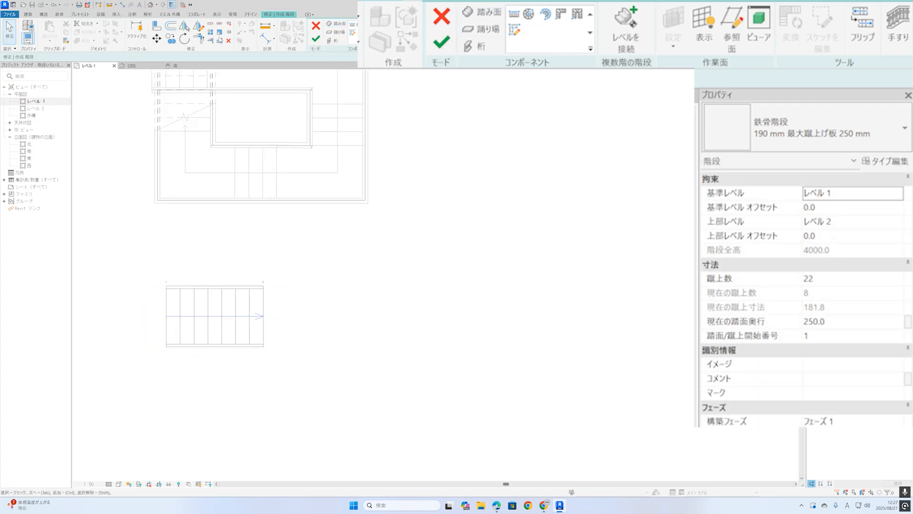
# Mirror-copy the 8-riser run with its supports about a drawn vertical axis so that the two runs face each other.
pyautogui.moveTo(278, 269); pyautogui.dragTo(183, 356)
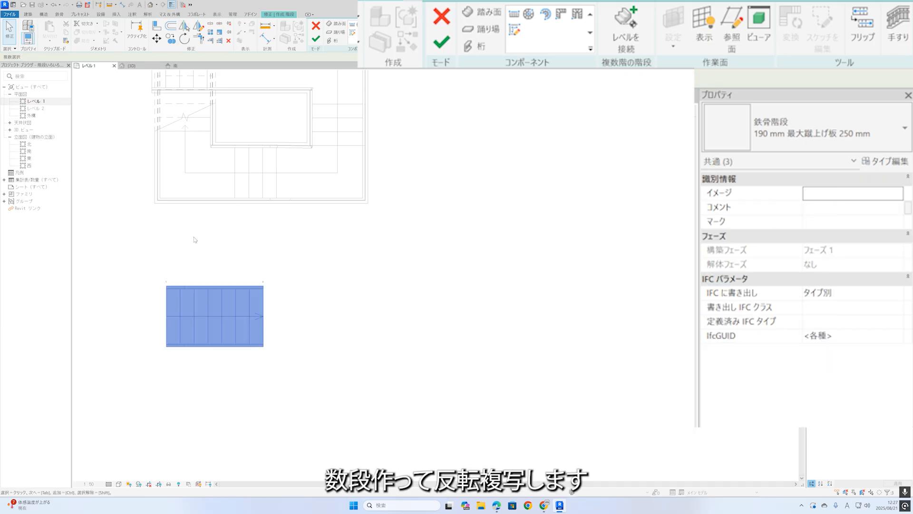
pyautogui.click(198, 25)
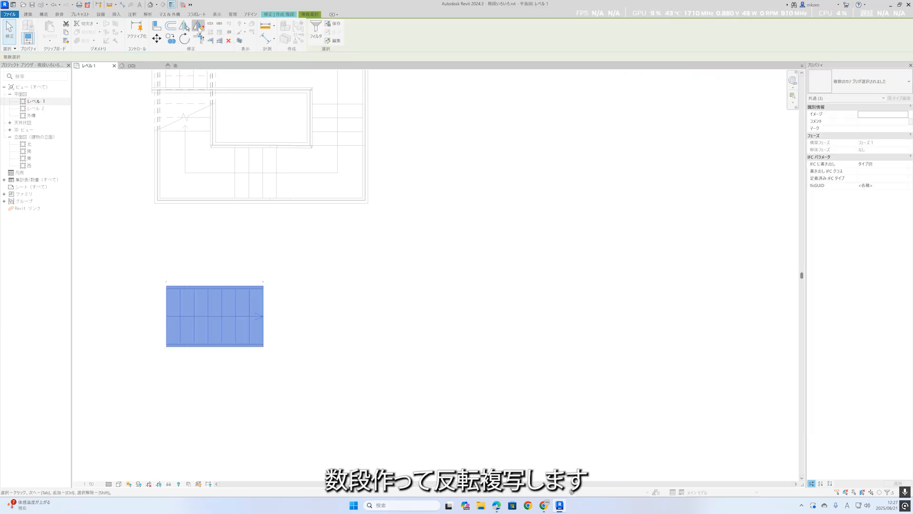
pyautogui.click(323, 355)
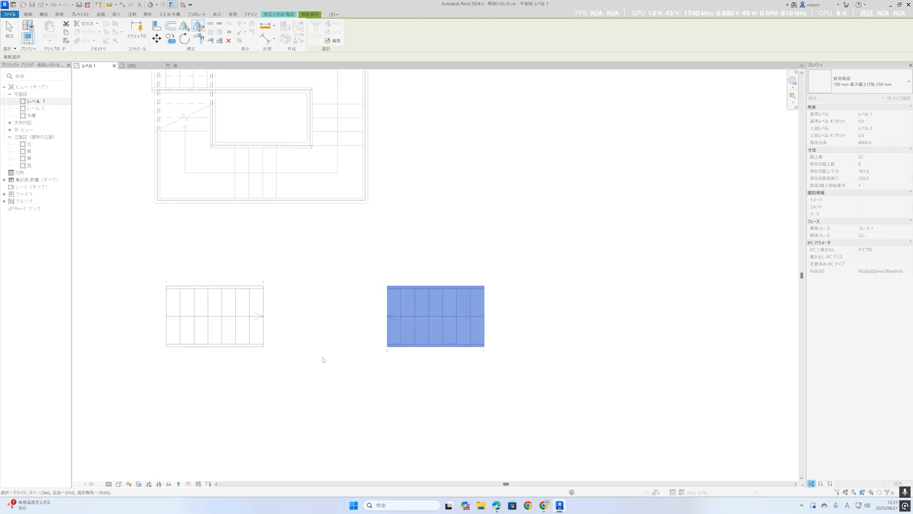
pyautogui.click(358, 352)
# Connect the two facing runs with a landing created by picking both runs.
pyautogui.scroll(3, 332, 324)
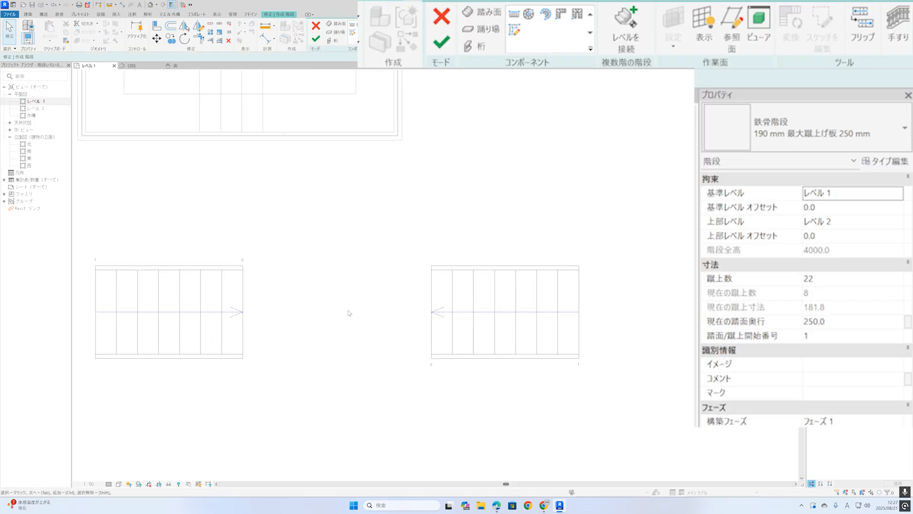
pyautogui.click(339, 32)
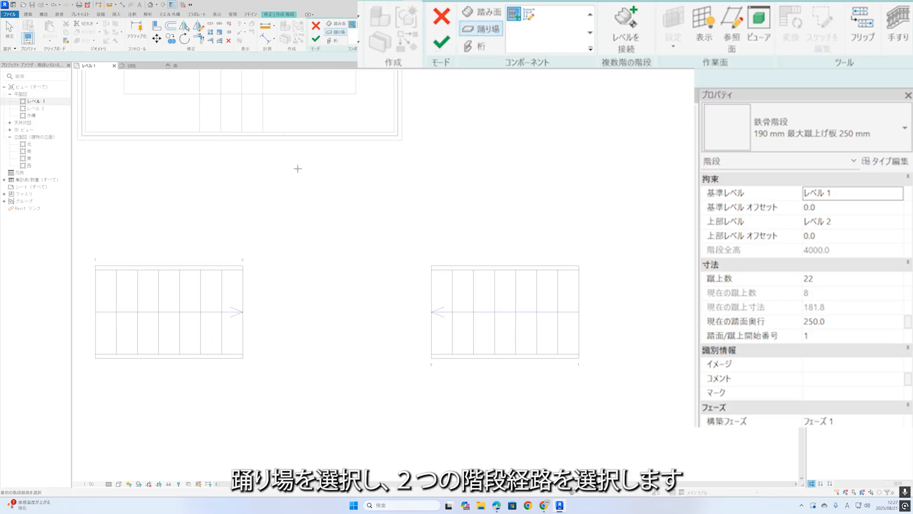
pyautogui.click(238, 296)
pyautogui.click(434, 284)
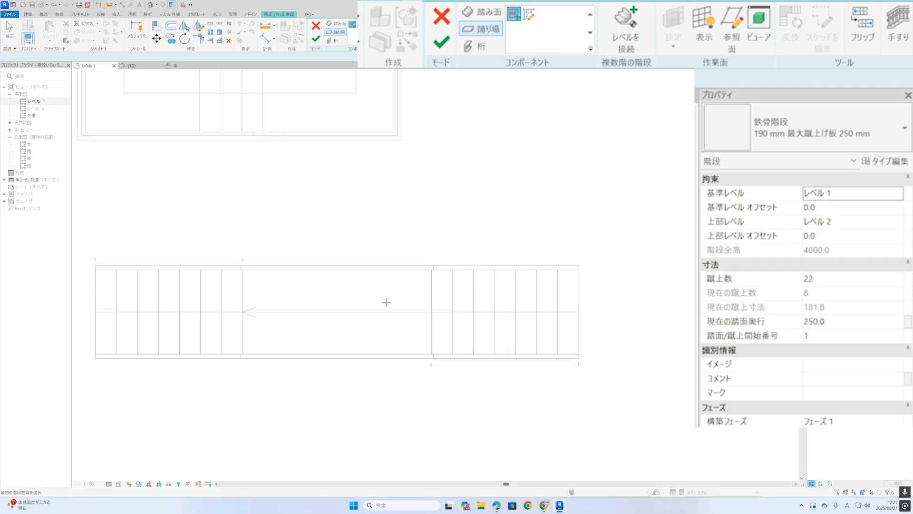
# Finish the bridge-like stair and inspect its runs, landing and railings in the 3D view.
pyautogui.click(316, 39)
pyautogui.click(150, 5)
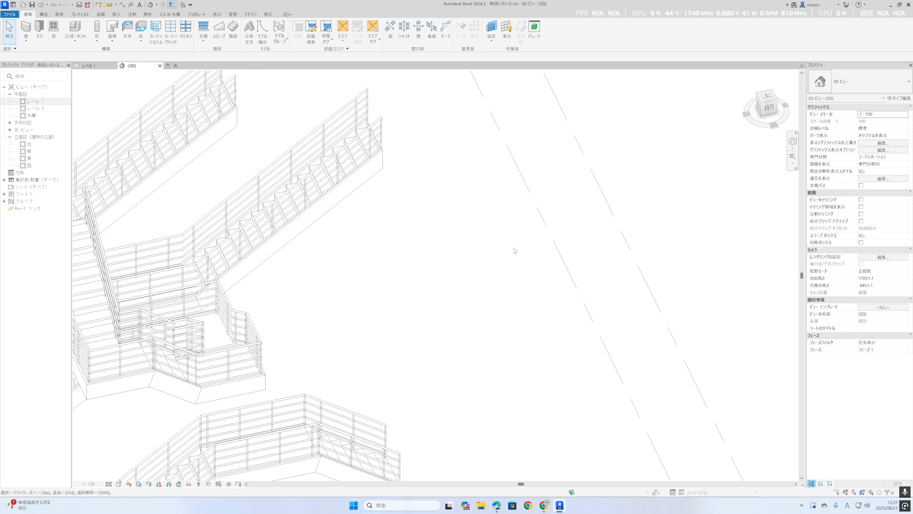
pyautogui.scroll(-3, 482, 246)
pyautogui.keyDown('shift'); pyautogui.moveTo(425, 321); pyautogui.dragTo(438, 389, button='middle'); pyautogui.keyUp('shift')
pyautogui.scroll(3, 437, 397)
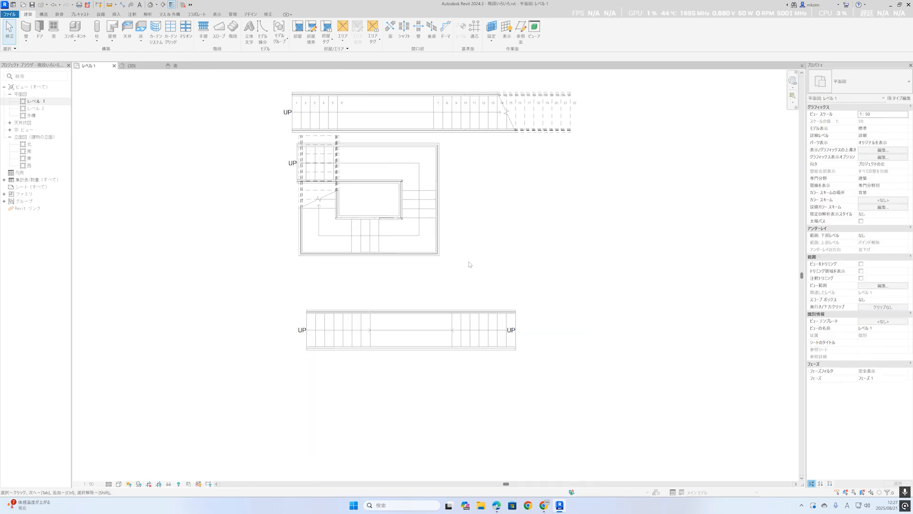
pyautogui.scroll(3, 468, 265)
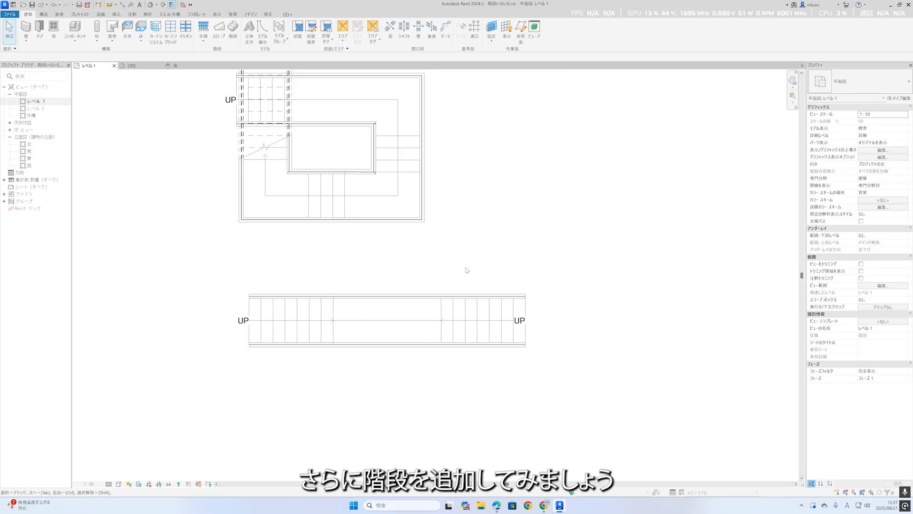
# Edit the bridge-like stair in the Level 1 plan and copy its left 8-riser run straight down below the original.
pyautogui.scroll(2, 446, 249)
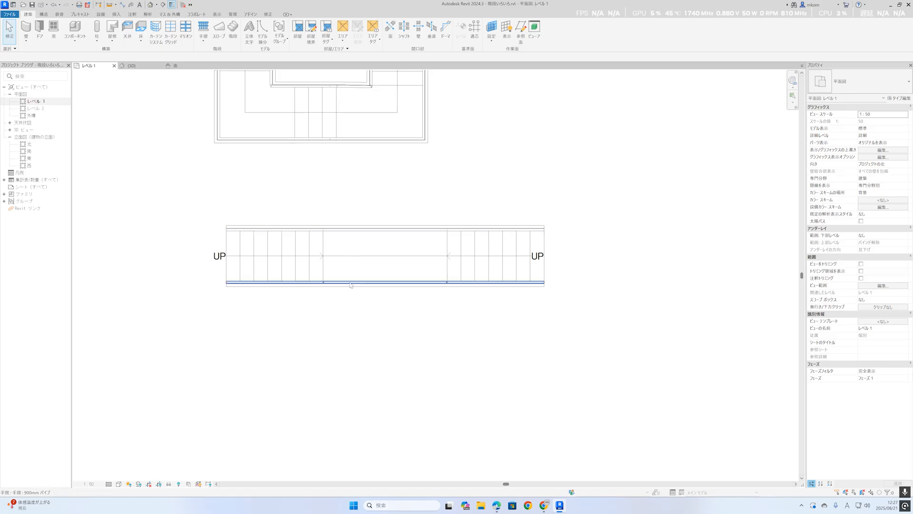
pyautogui.click(322, 263)
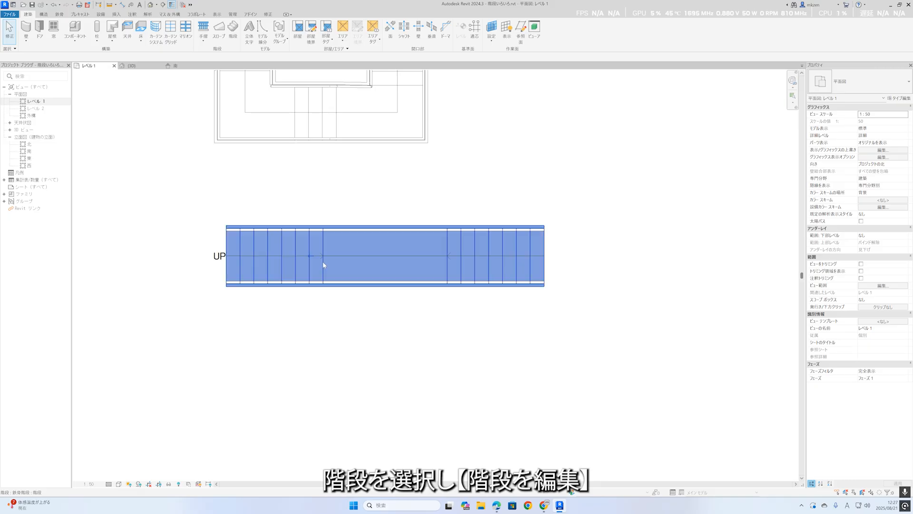
pyautogui.click(316, 38)
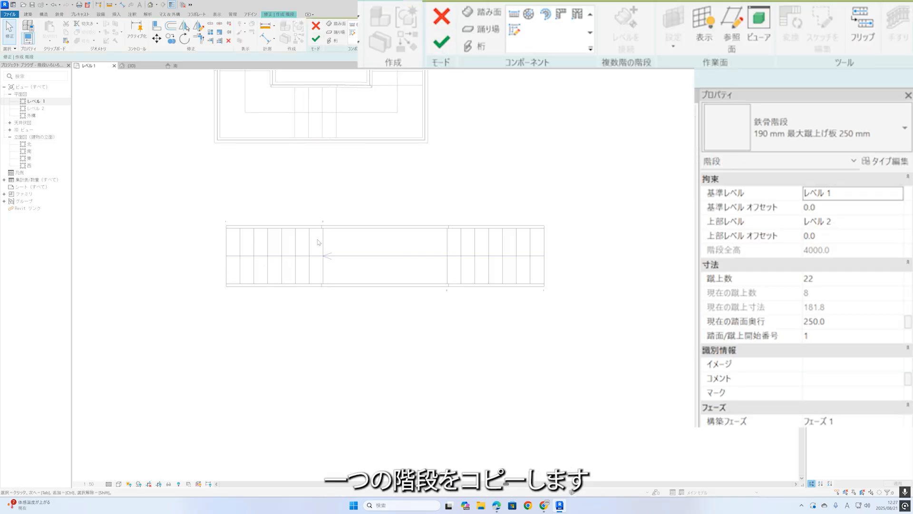
pyautogui.click(313, 257)
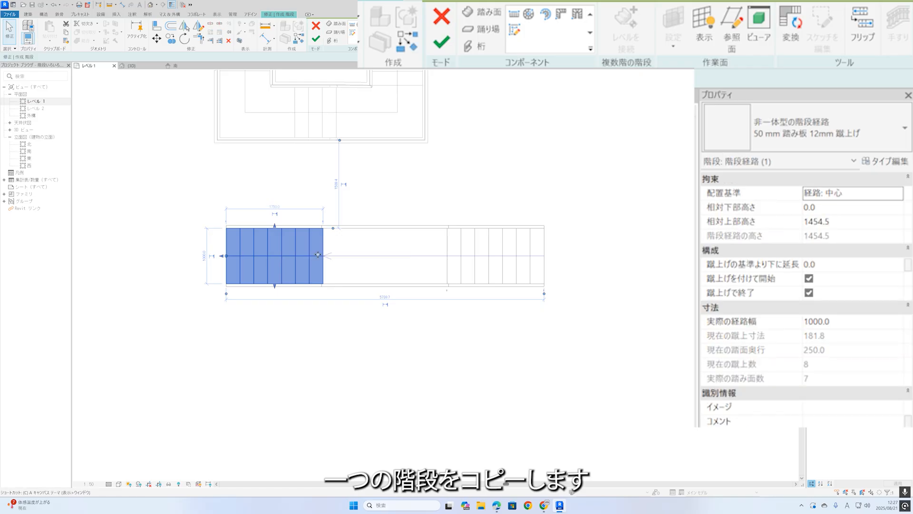
pyautogui.press('o')
pyautogui.click(323, 257)
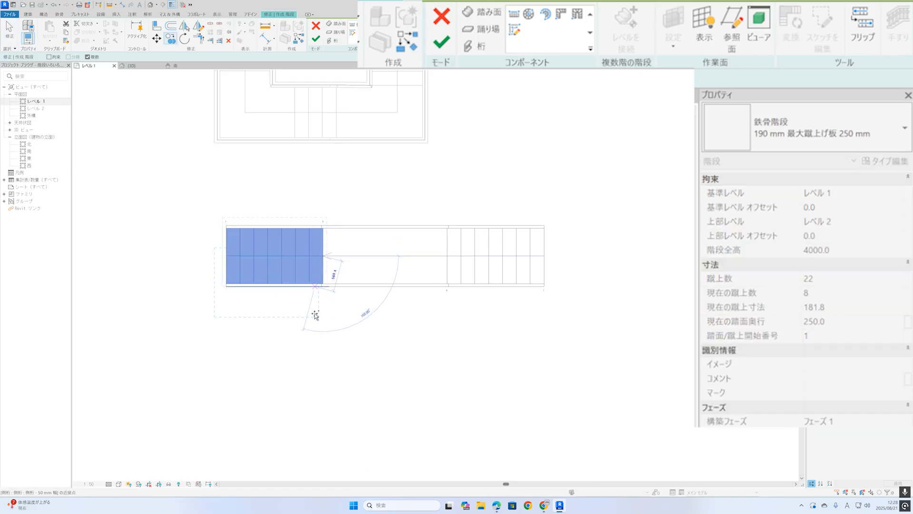
pyautogui.click(324, 348)
pyautogui.press('Escape')
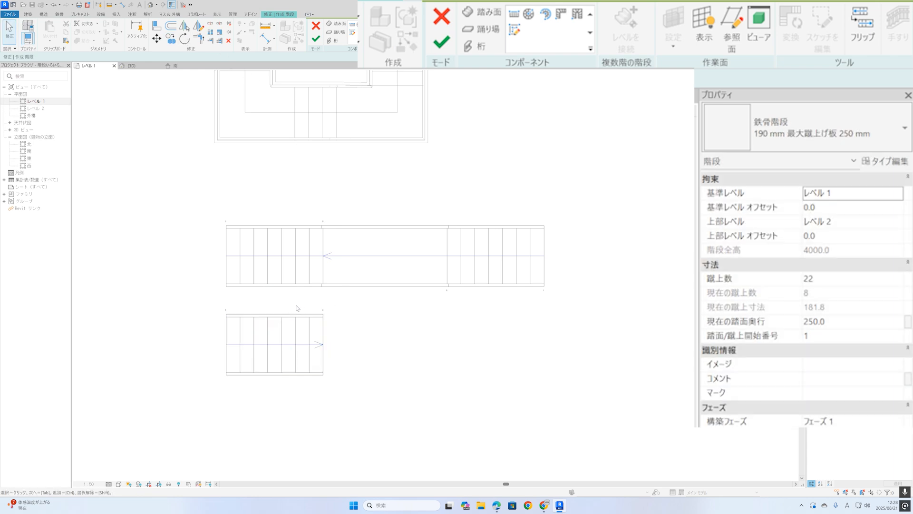
# Rotate the copied run together with its supports by 90 degrees so that it climbs towards the landing.
pyautogui.moveTo(292, 306); pyautogui.dragTo(228, 382)
pyautogui.click(184, 40)
pyautogui.click(275, 191)
pyautogui.write('90')
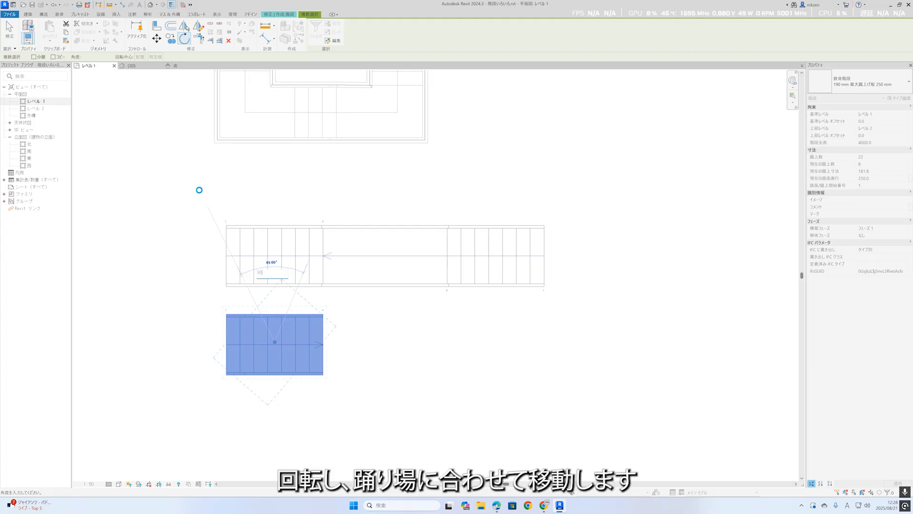
pyautogui.press('Return')
# Move the rotated run by its upper left corner straight up onto the landing's lower edge.
pyautogui.moveTo(272, 293); pyautogui.dragTo(384, 299)
pyautogui.scroll(7, 385, 299)
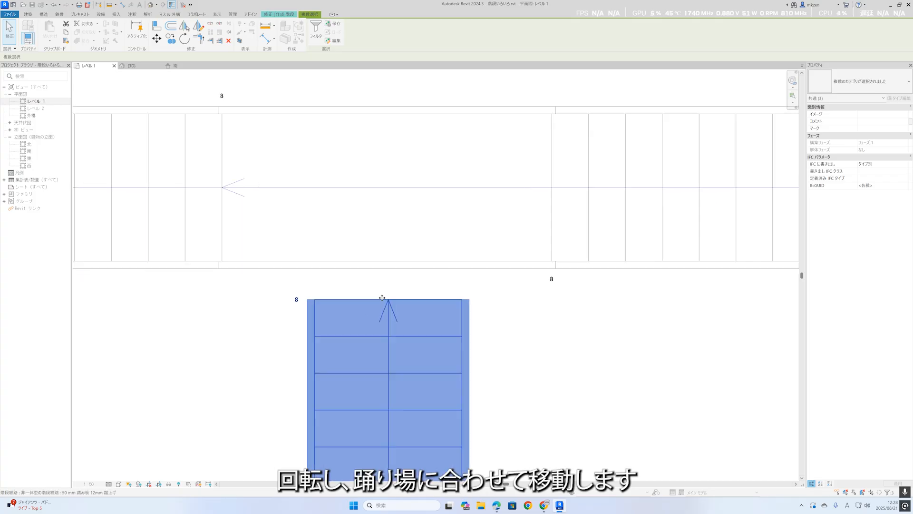
pyautogui.press('m')
pyautogui.press('m')
pyautogui.press('Escape')
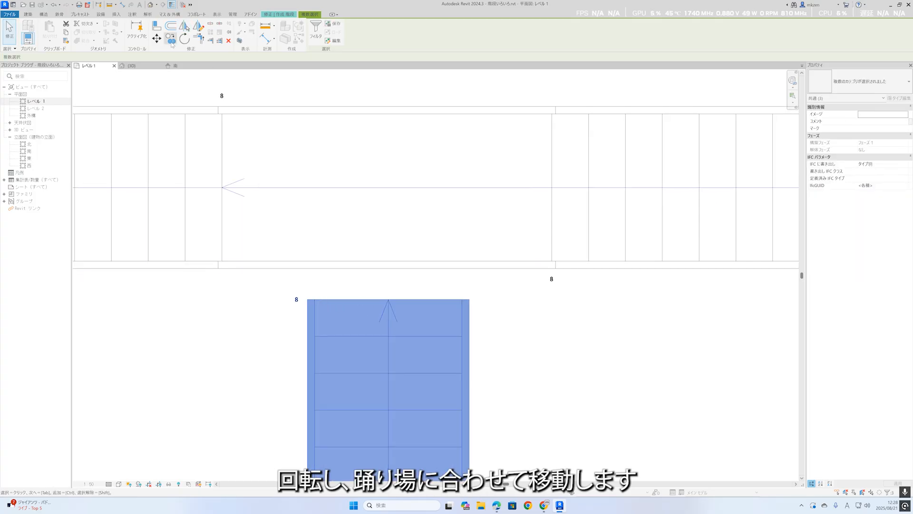
pyautogui.click(158, 39)
pyautogui.click(315, 300)
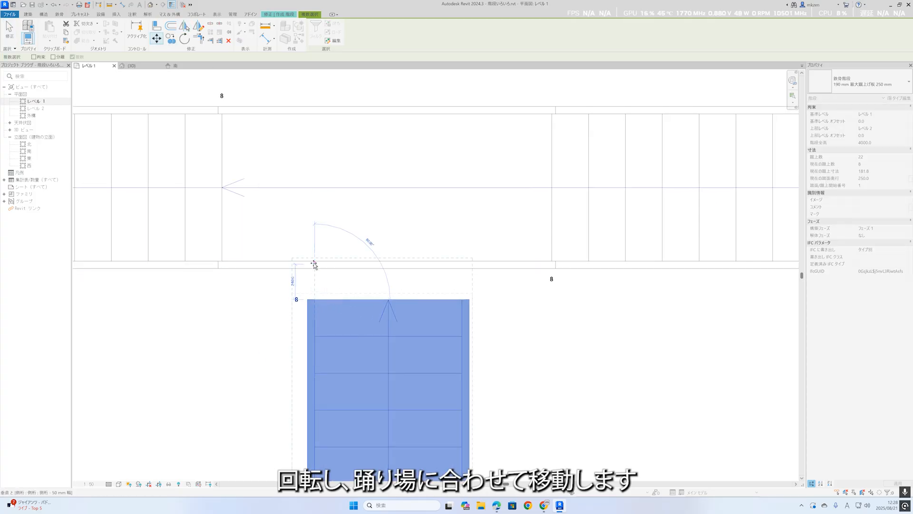
pyautogui.click(315, 262)
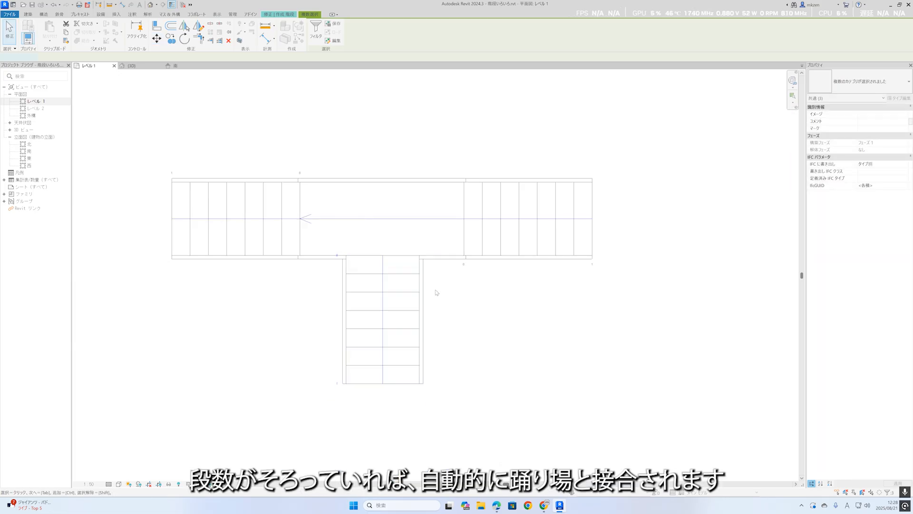
pyautogui.doubleClick(434, 291)
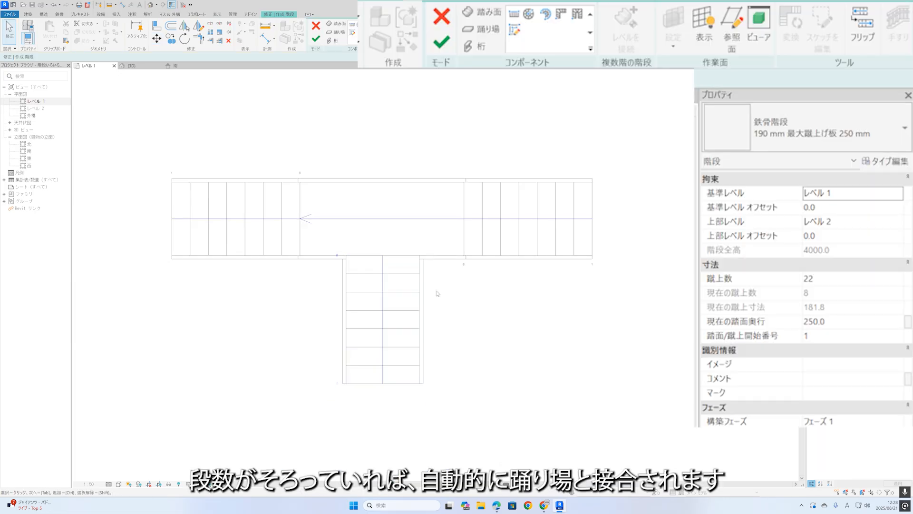
# Finish editing the T-shaped stair and inspect the third run's connection to the landing in the 3D view.
pyautogui.click(316, 39)
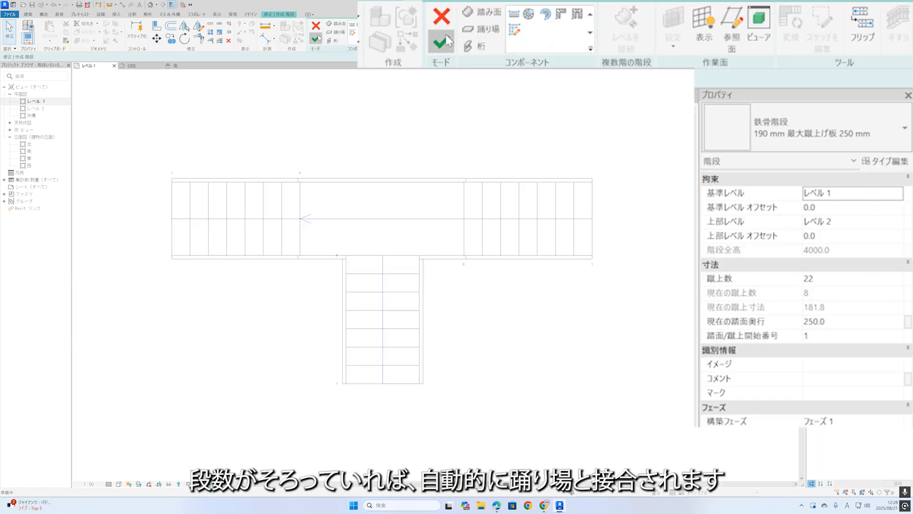
pyautogui.click(475, 399)
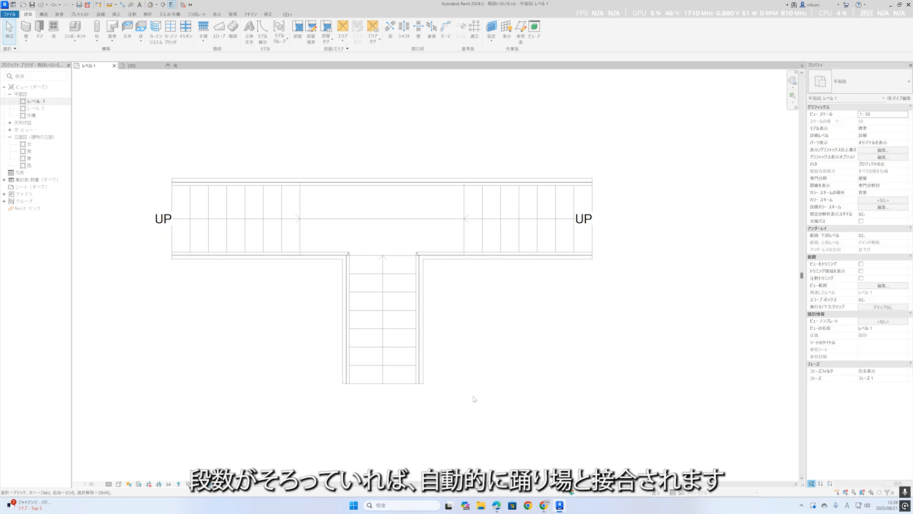
pyautogui.click(148, 6)
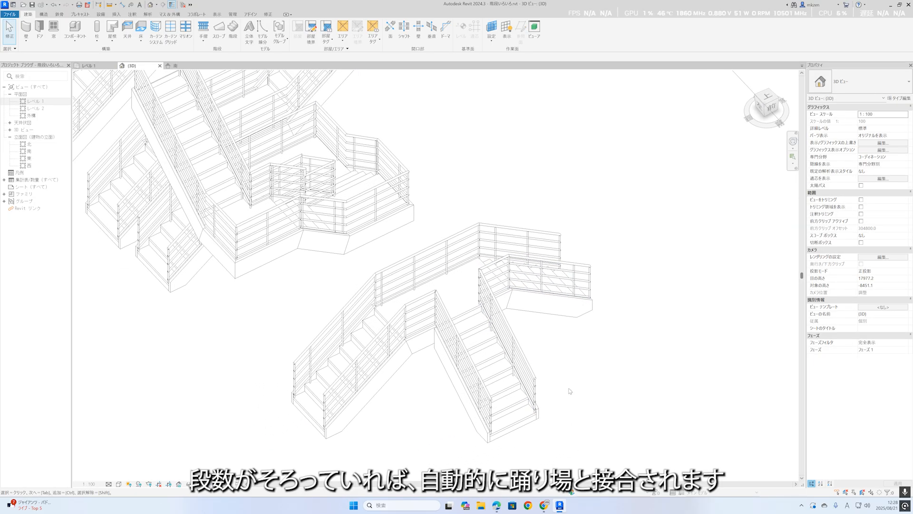
pyautogui.moveTo(572, 389); pyautogui.dragTo(561, 395, button='middle')
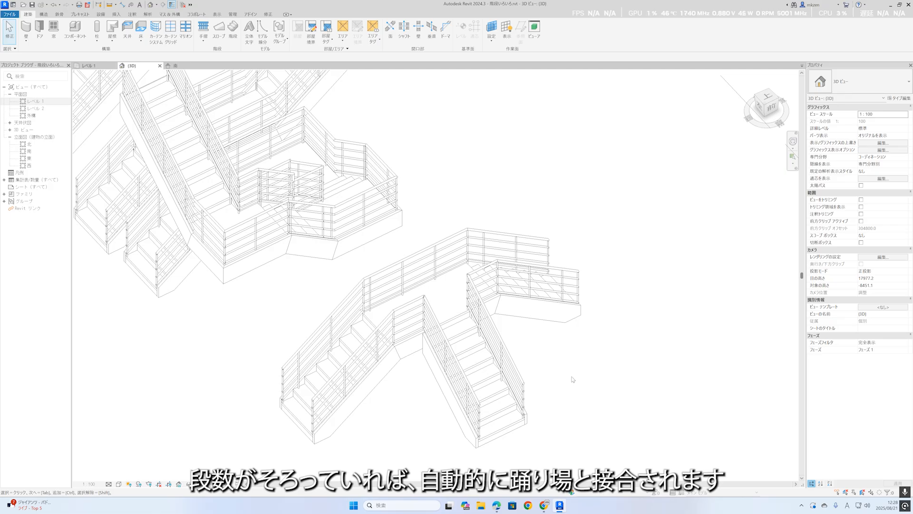
pyautogui.scroll(2, 431, 397)
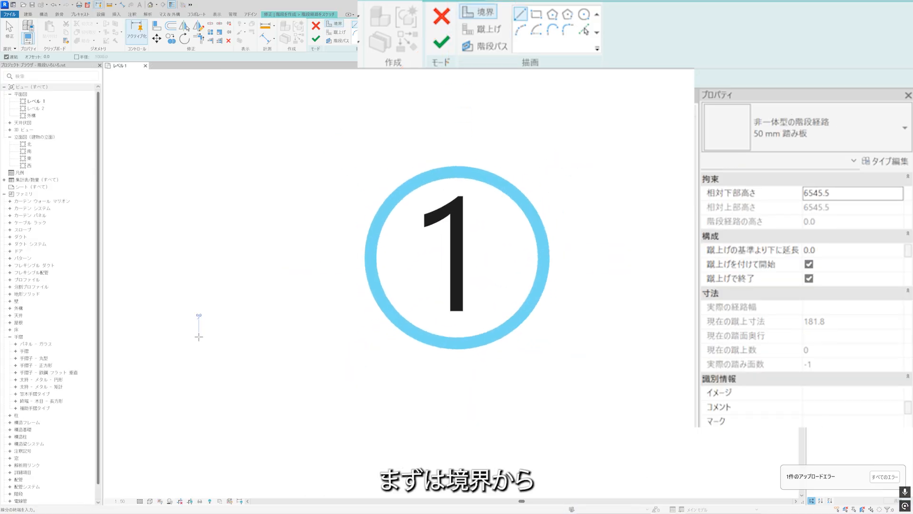
# Sketch two parallel horizontal boundary lines about 7000 mm long and about 1200 mm apart for a new sketched stair run.
pyautogui.click(198, 317)
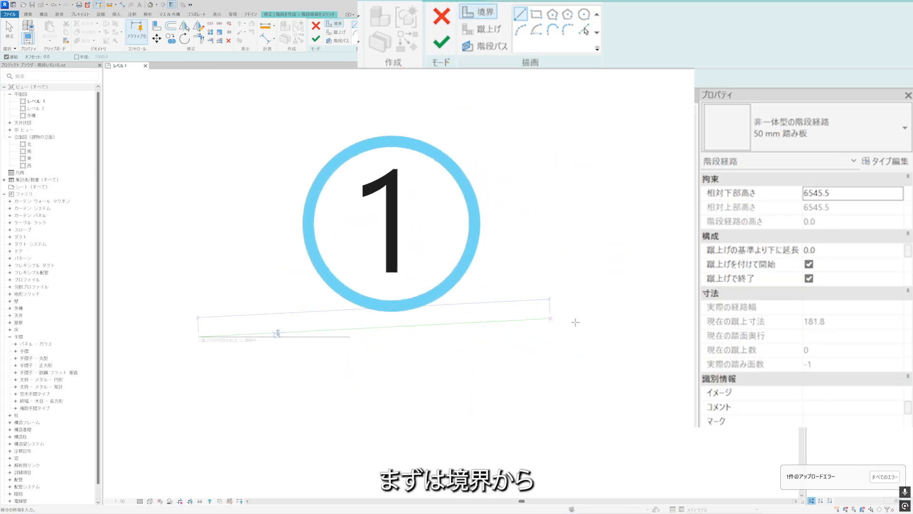
pyautogui.click(647, 316)
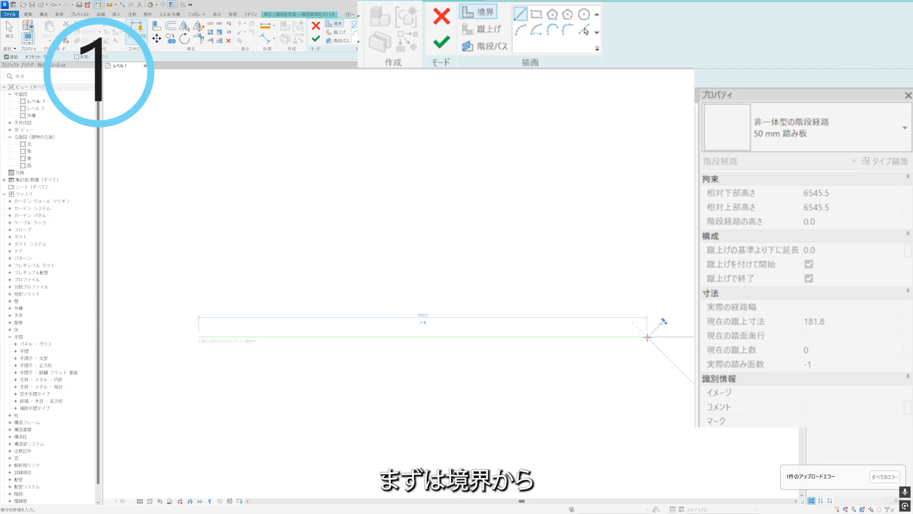
pyautogui.press('Escape')
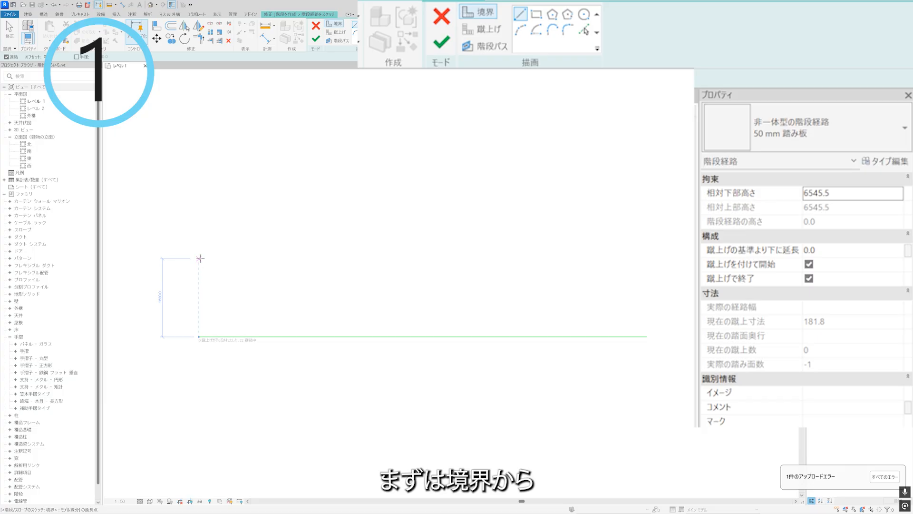
pyautogui.click(200, 260)
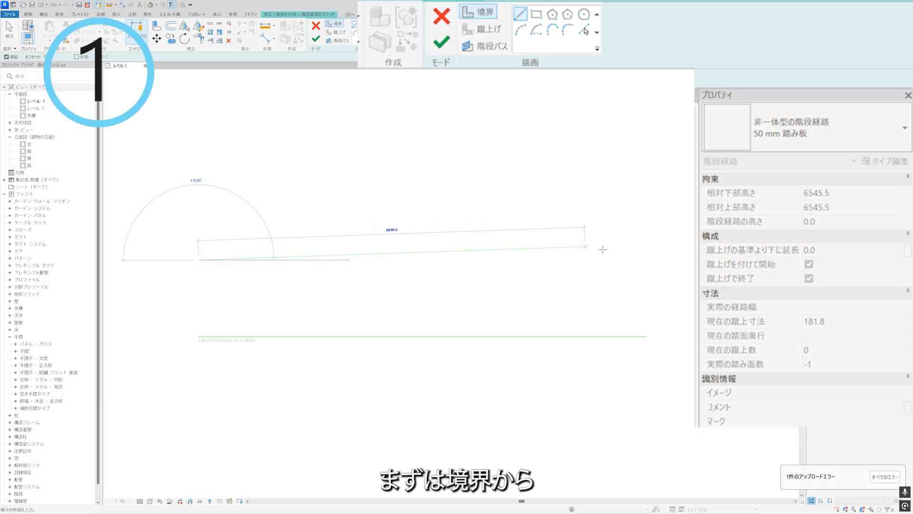
pyautogui.click(645, 259)
pyautogui.press('Escape')
pyautogui.press('Escape')
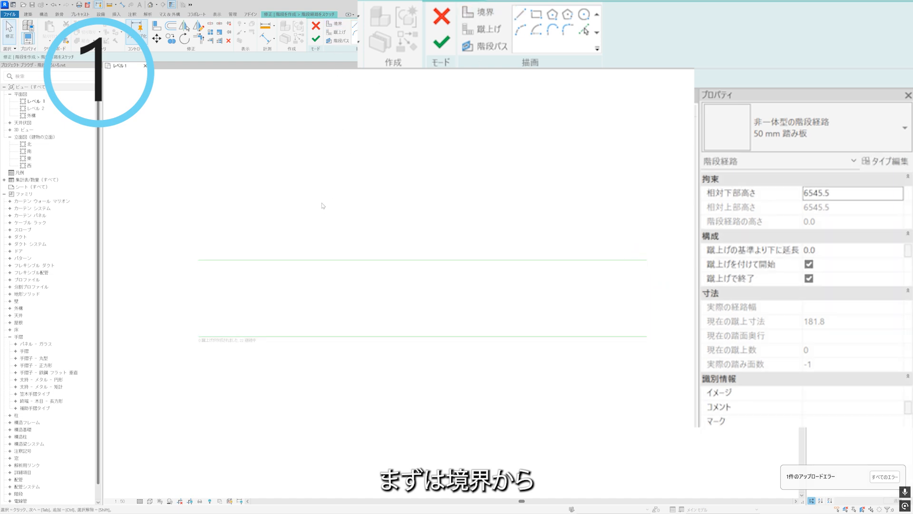
# Draw the first riser line between the left ends of the two boundary lines.
pyautogui.click(481, 32)
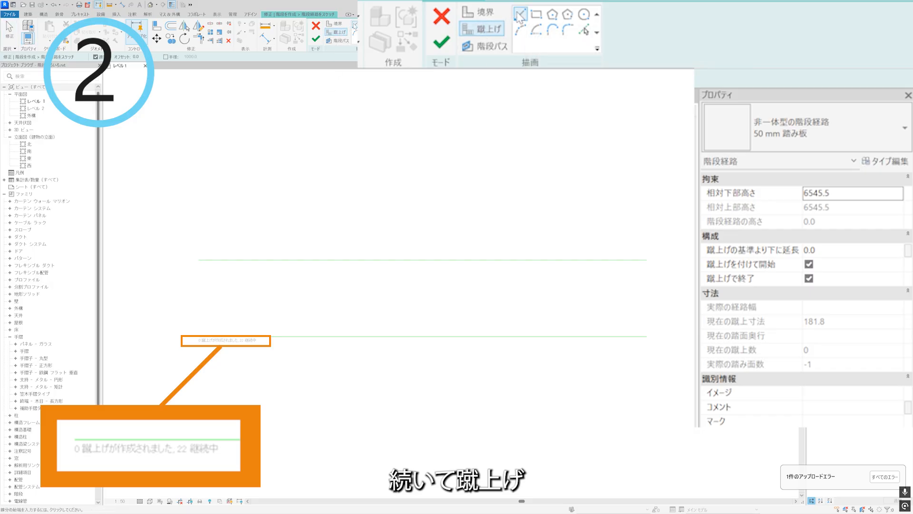
pyautogui.click(199, 259)
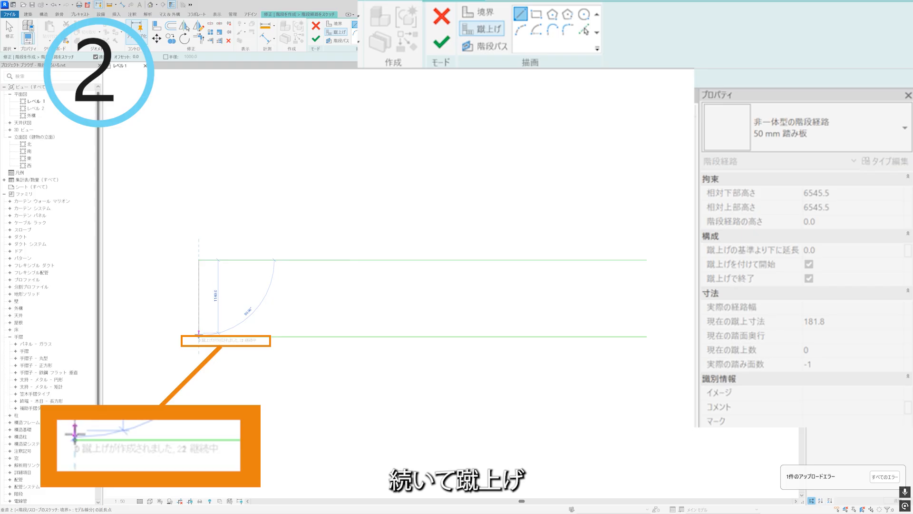
pyautogui.click(199, 337)
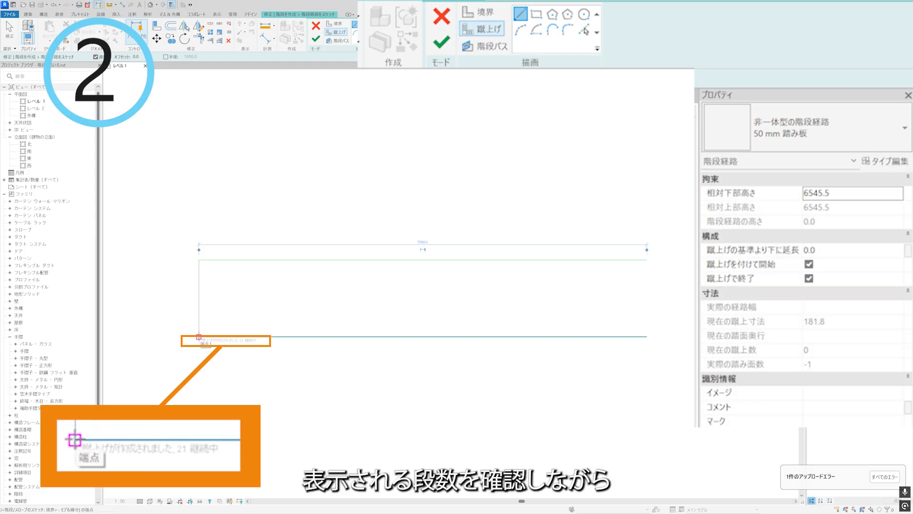
pyautogui.press('Escape')
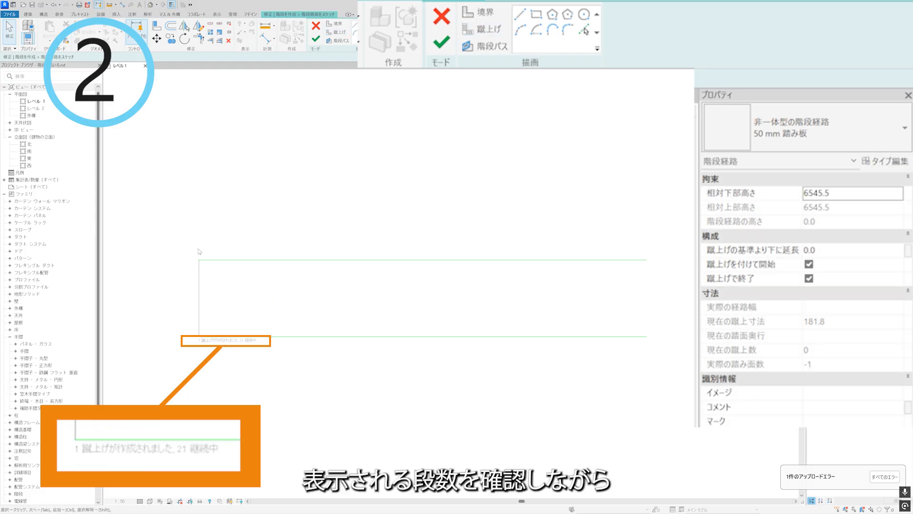
# Copy the first riser line repeatedly to the right at 250 mm spacing until the sketch has 22 risers.
pyautogui.click(201, 283)
pyautogui.click(171, 38)
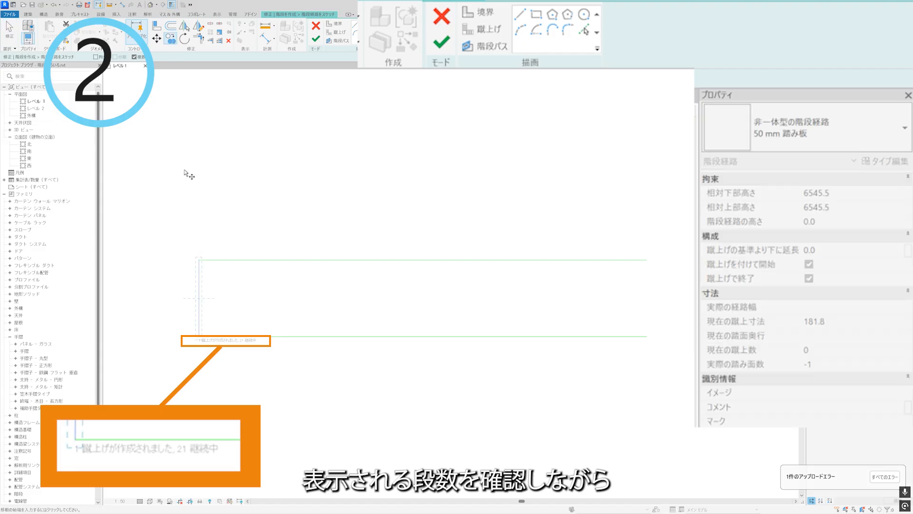
pyautogui.click(183, 194)
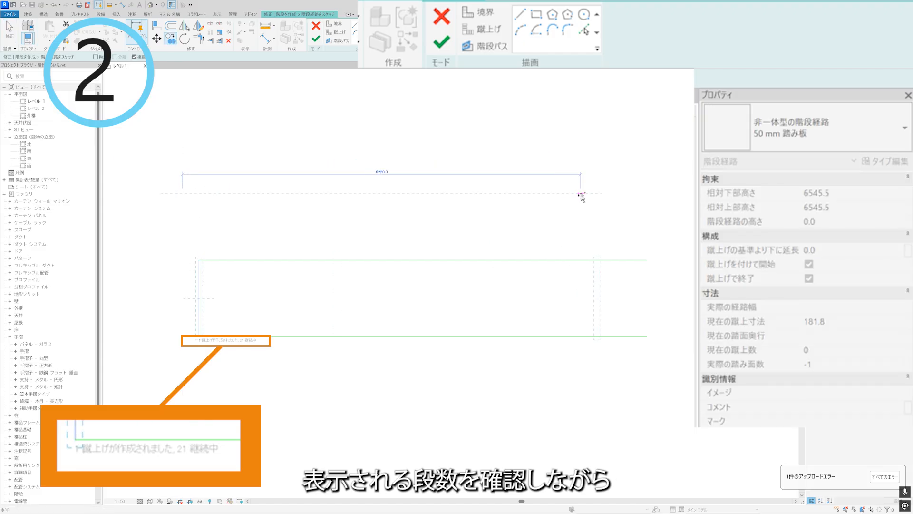
pyautogui.write('250')
pyautogui.press('Return')
pyautogui.write('250')
pyautogui.press('Return')
pyautogui.write('250')
pyautogui.press('Return')
pyautogui.write('250')
pyautogui.press('Return')
pyautogui.write('250')
pyautogui.press('Return')
pyautogui.write('250')
pyautogui.press('Return')
pyautogui.write('250')
pyautogui.press('Return')
pyautogui.write('250')
pyautogui.press('Return')
pyautogui.write('250')
pyautogui.press('Return')
pyautogui.write('250')
pyautogui.press('Return')
pyautogui.write('250')
pyautogui.press('Return')
pyautogui.write('250')
pyautogui.press('Return')
pyautogui.write('250')
pyautogui.press('Return')
pyautogui.write('250')
pyautogui.press('Return')
pyautogui.write('250')
pyautogui.press('Return')
pyautogui.write('250')
pyautogui.press('Return')
pyautogui.write('250')
pyautogui.press('Return')
pyautogui.write('250')
pyautogui.press('Return')
pyautogui.write('250')
pyautogui.press('Return')
pyautogui.write('2')
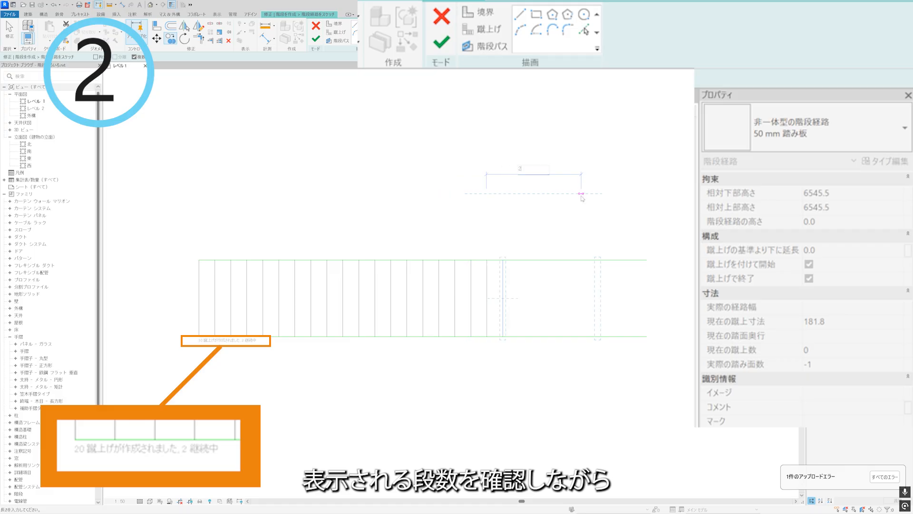
pyautogui.write('50')
pyautogui.press('Return')
pyautogui.write('2')
pyautogui.press('Return')
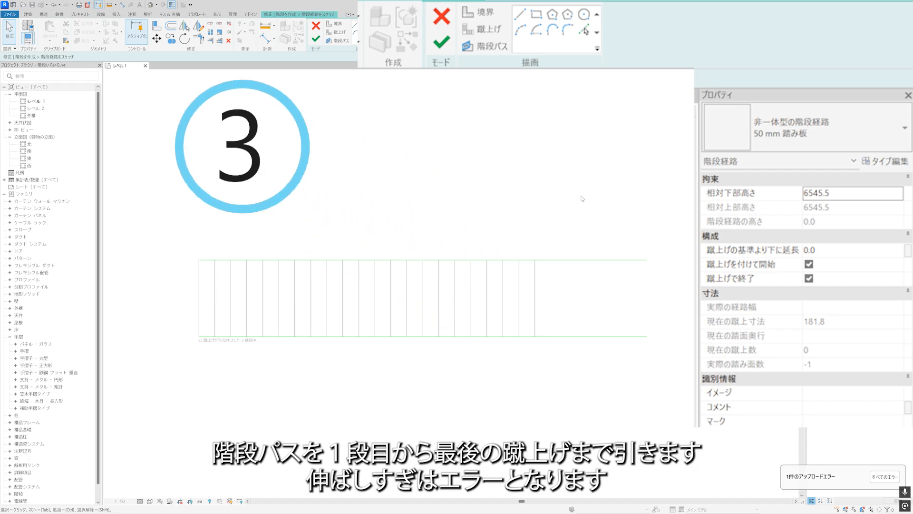
# Draw the stair path along the run's centre from the first riser to the last riser and finish the run sketch.
pyautogui.click(340, 42)
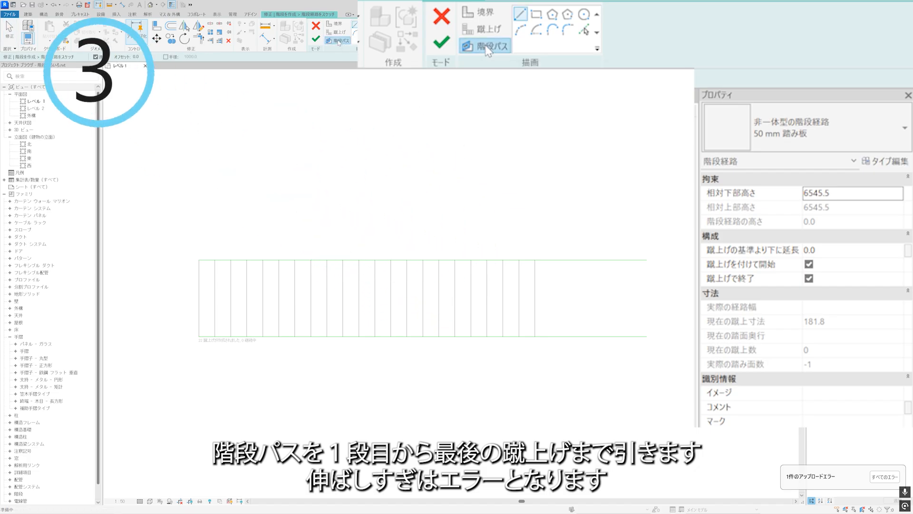
pyautogui.click(199, 299)
pyautogui.click(535, 298)
pyautogui.press('Escape')
pyautogui.press('Escape')
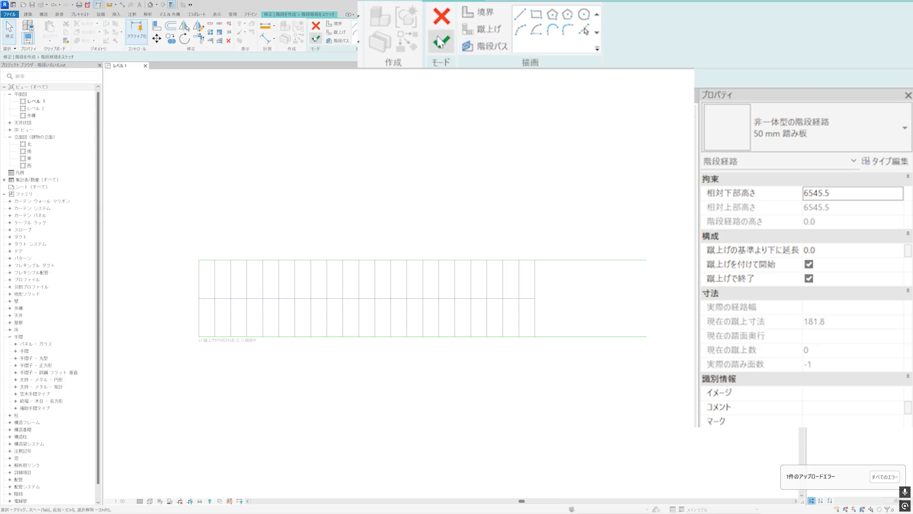
pyautogui.click(316, 40)
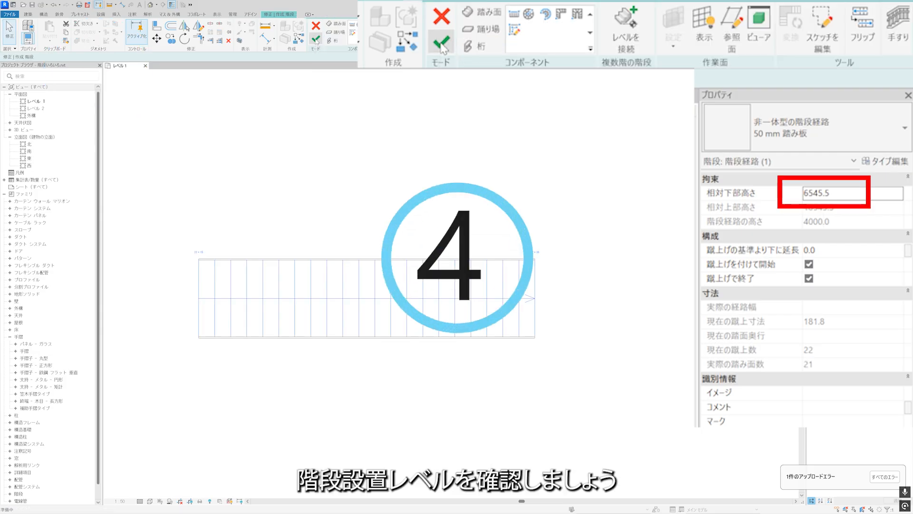
# Set the sketched run's relative base height to 0.0 and finish the stair.
pyautogui.moveTo(843, 194); pyautogui.dragTo(799, 193)
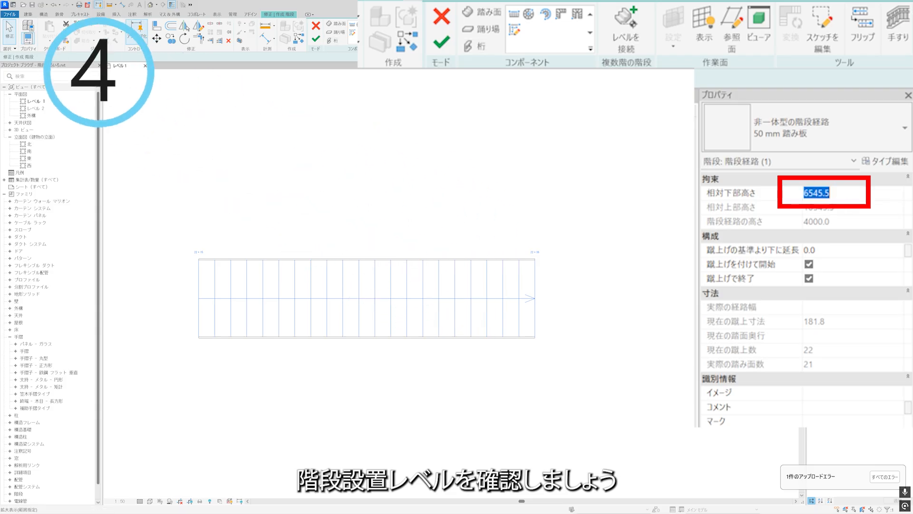
pyautogui.write('0.0')
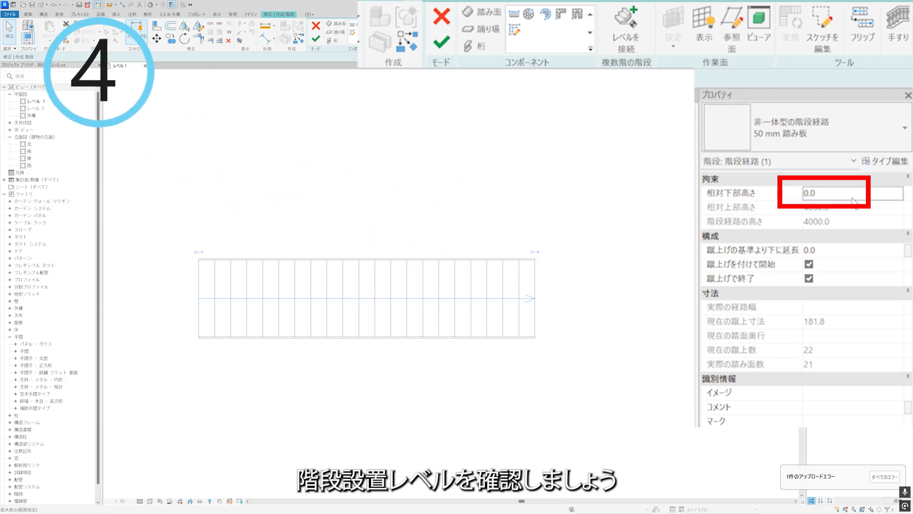
pyautogui.press('Escape')
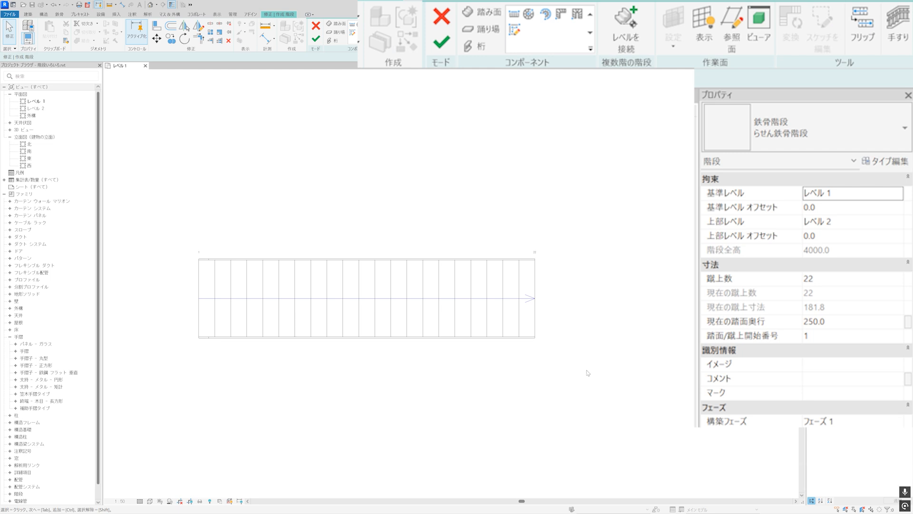
pyautogui.click(316, 39)
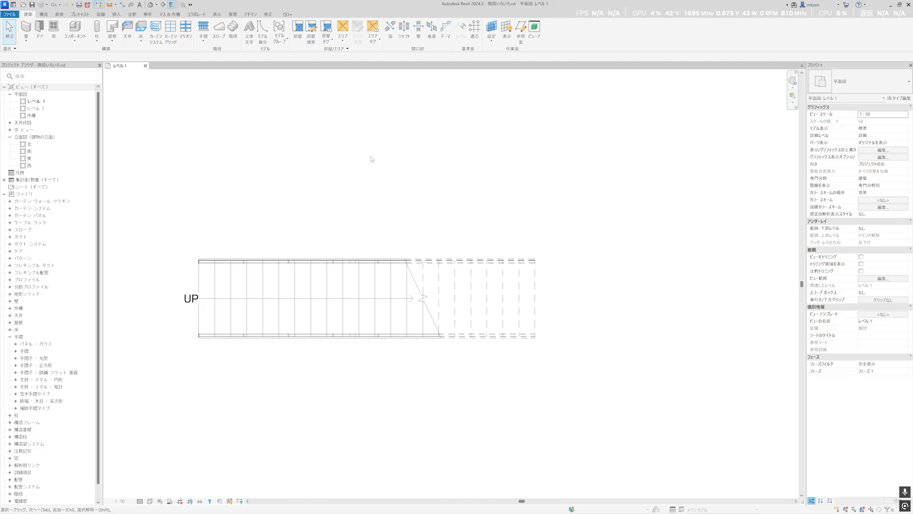
# Add riser numbers along the upper half of the finished stair in the Level 1 plan.
pyautogui.click(135, 16)
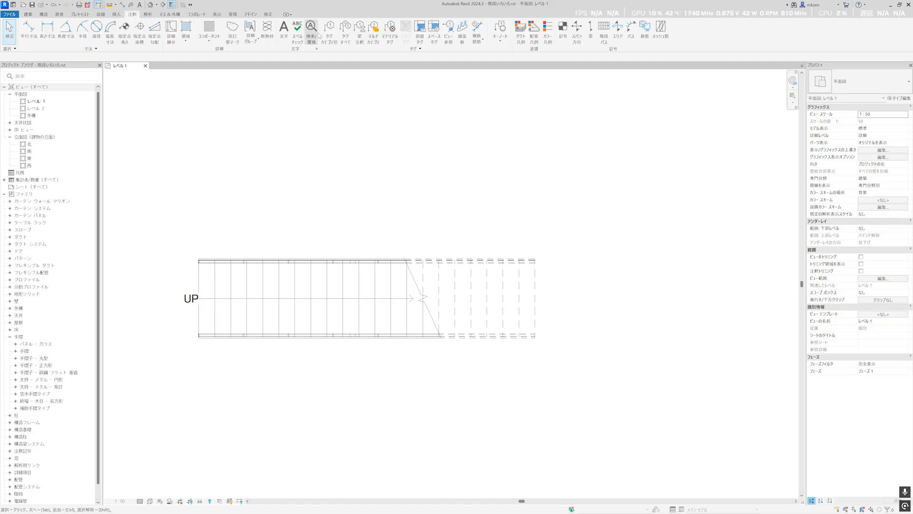
pyautogui.click(461, 32)
pyautogui.click(343, 284)
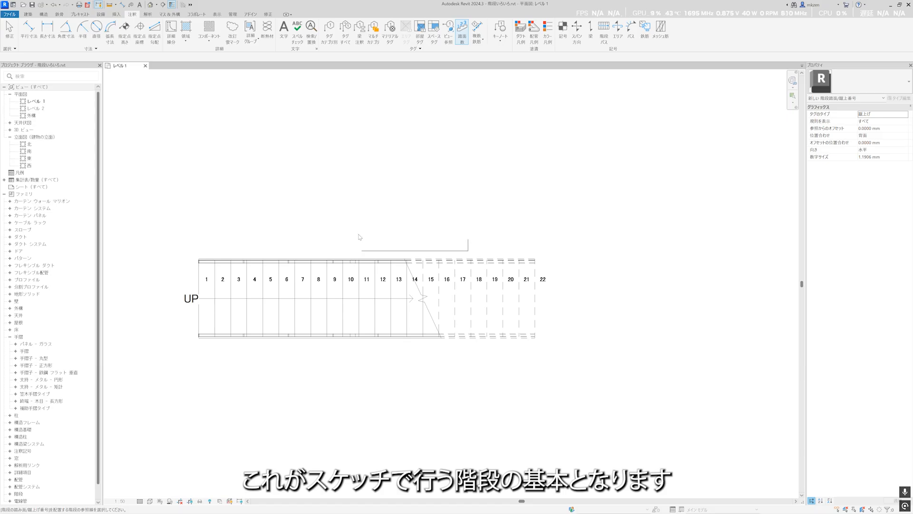
pyautogui.press('Escape')
# Show only the sketched stair in a 3D view, examine its treads and railings from several angles, and close the view.
pyautogui.click(343, 262)
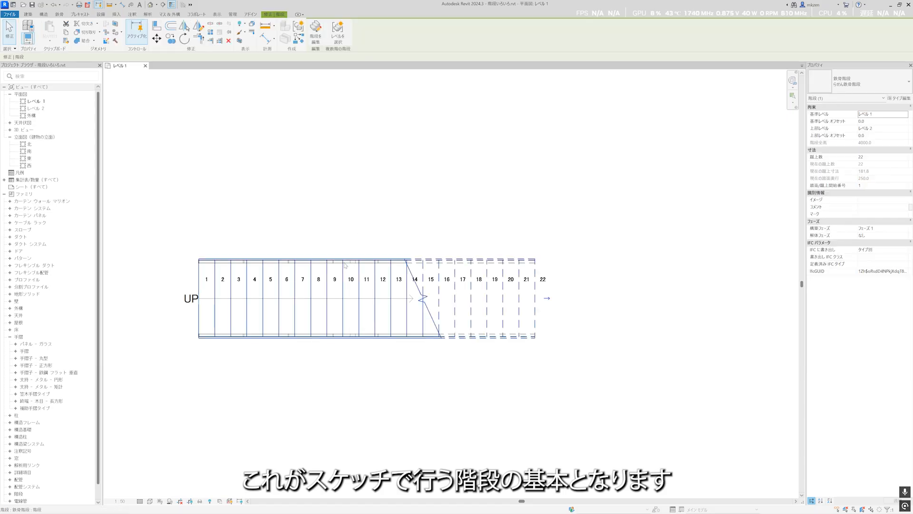
pyautogui.click(239, 41)
pyautogui.click(405, 157)
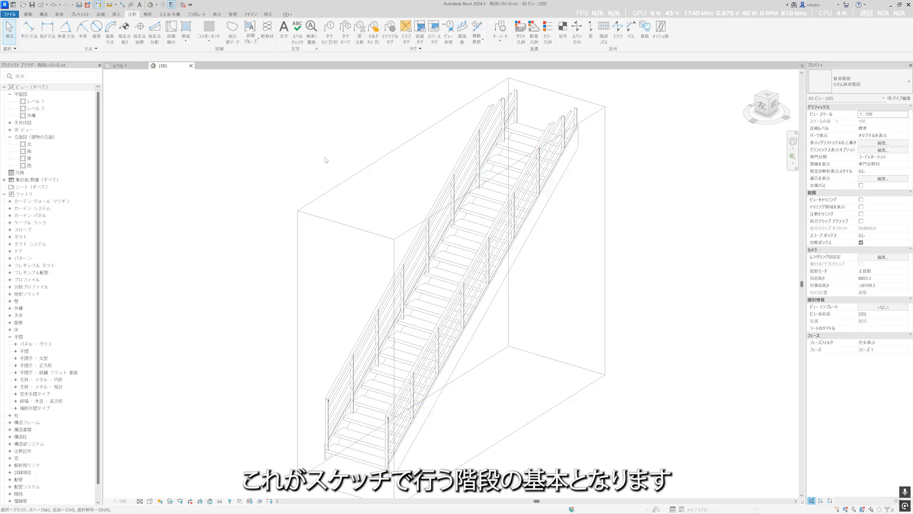
pyautogui.click(405, 149)
pyautogui.moveTo(405, 174); pyautogui.dragTo(405, 130)
pyautogui.moveTo(464, 191); pyautogui.dragTo(483, 178)
pyautogui.moveTo(442, 231); pyautogui.dragTo(458, 237)
pyautogui.moveTo(386, 215); pyautogui.dragTo(351, 204)
pyautogui.click(413, 268)
pyautogui.click(461, 321)
pyautogui.keyDown('shift'); pyautogui.moveTo(462, 324); pyautogui.dragTo(577, 330, button='middle'); pyautogui.keyUp('shift')
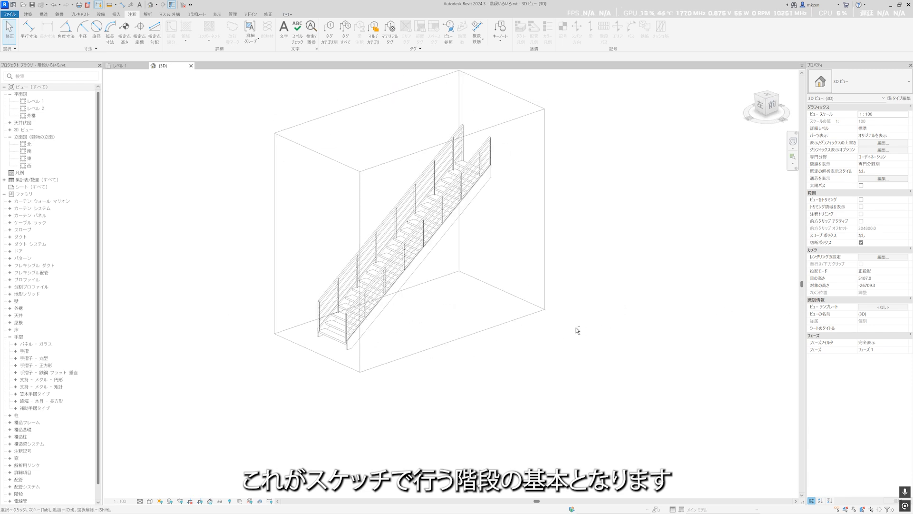
pyautogui.click(191, 65)
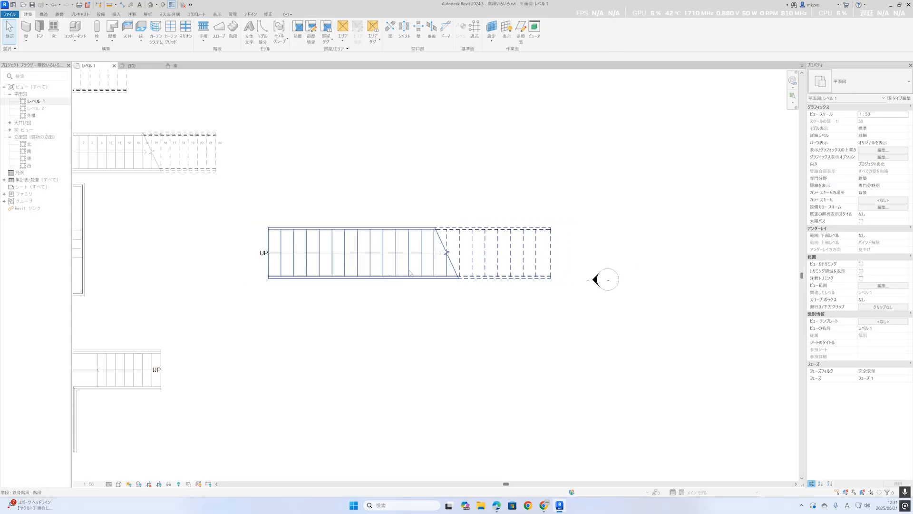
pyautogui.scroll(-1, 401, 284)
pyautogui.scroll(2, 401, 285)
pyautogui.moveTo(410, 306); pyautogui.dragTo(406, 275, button='middle')
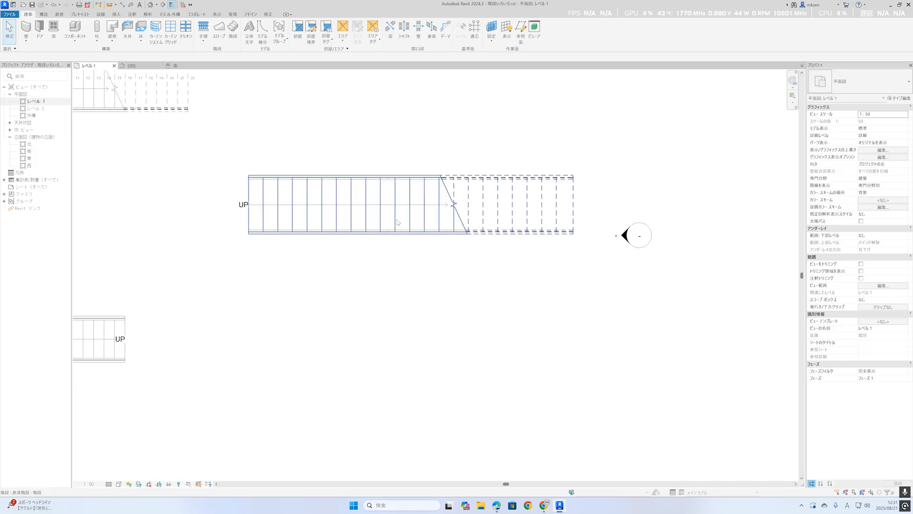
# Put the straight steel stair without riser numbers into edit mode and open its run's sketch.
pyautogui.click(392, 237)
pyautogui.click(315, 30)
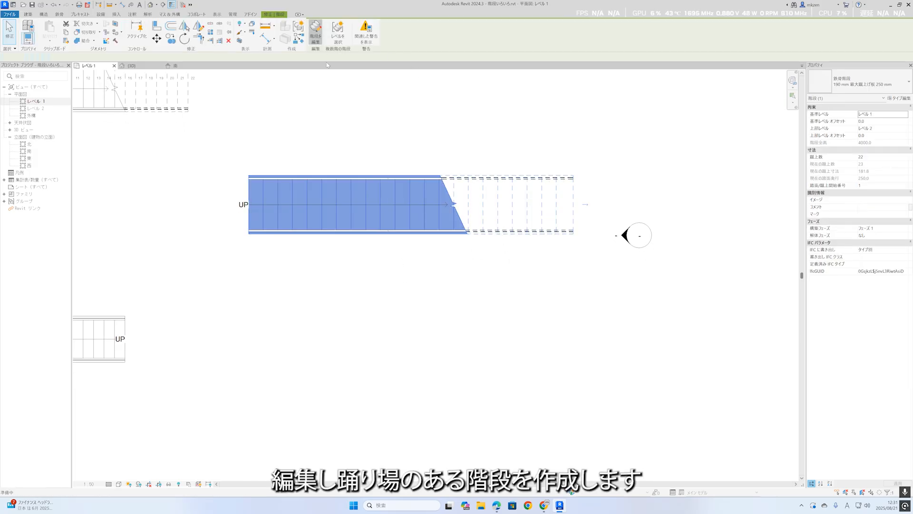
pyautogui.moveTo(385, 215); pyautogui.dragTo(371, 284, button='middle')
pyautogui.scroll(1, 414, 281)
pyautogui.scroll(2, 409, 269)
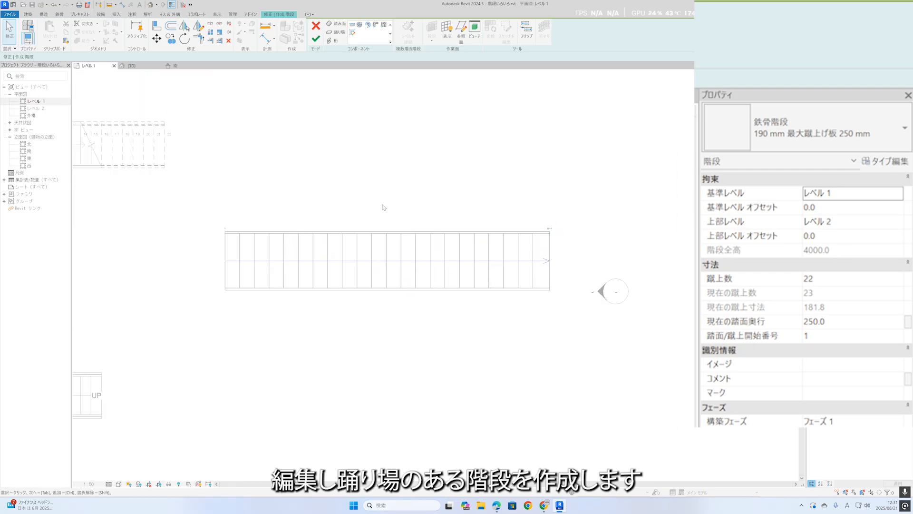
pyautogui.click(383, 233)
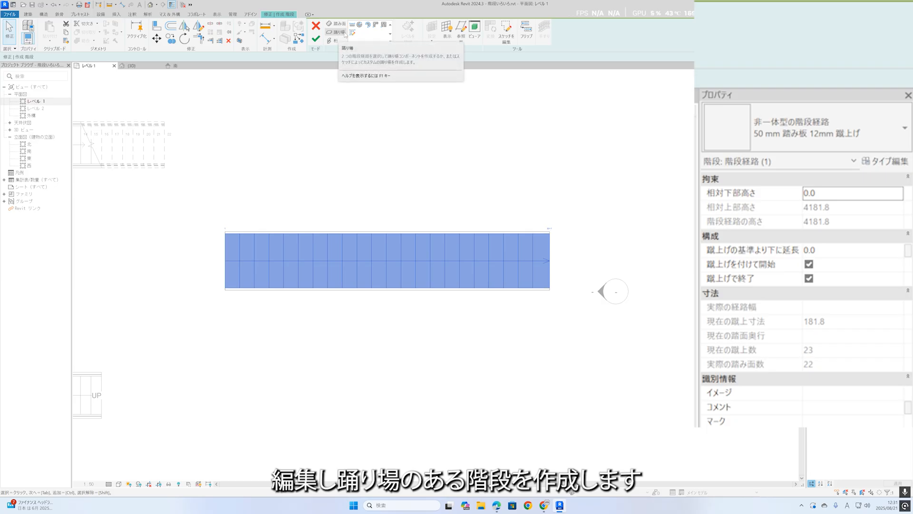
pyautogui.click(352, 33)
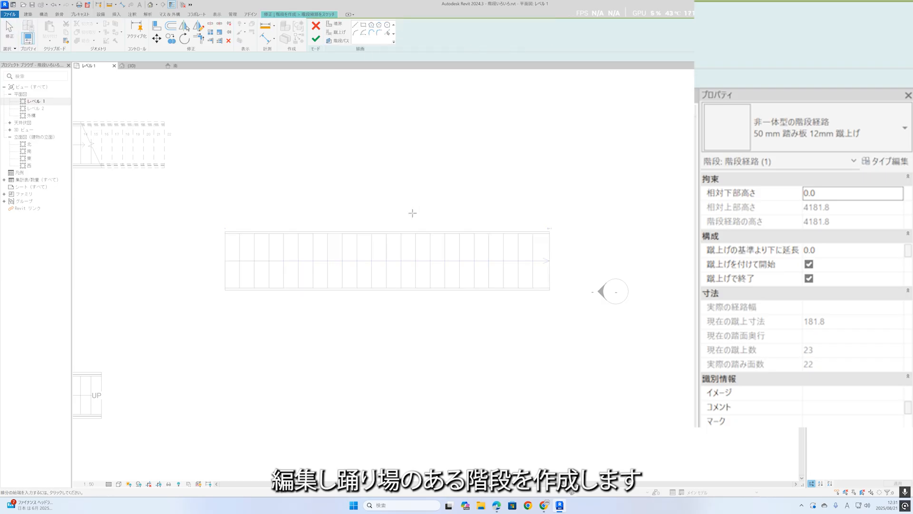
pyautogui.click(316, 25)
pyautogui.click(361, 259)
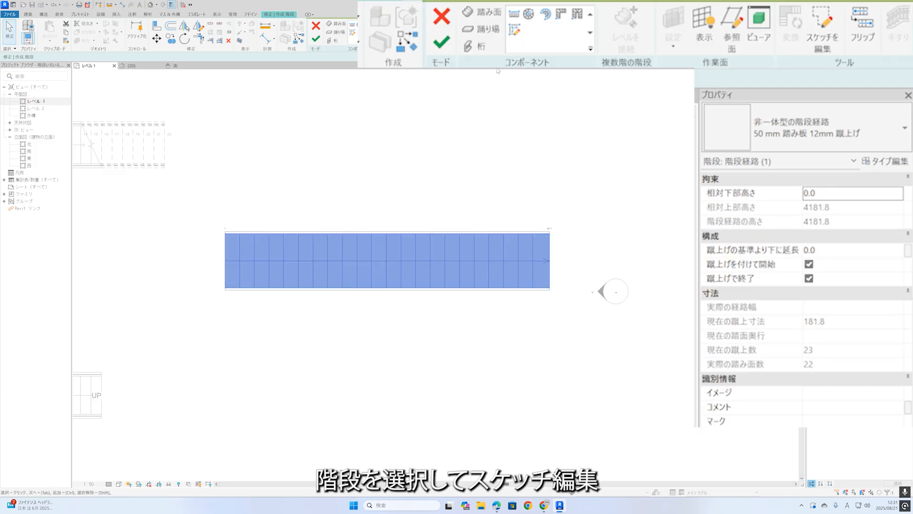
pyautogui.click(822, 29)
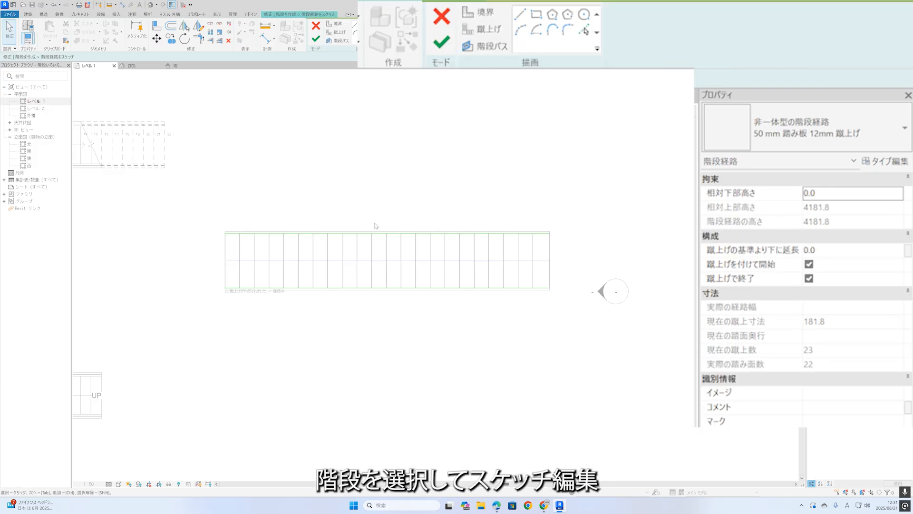
pyautogui.moveTo(386, 231)
pyautogui.mouseDown()
pyautogui.moveTo(594, 331)
pyautogui.moveTo(563, 330)
pyautogui.mouseUp()
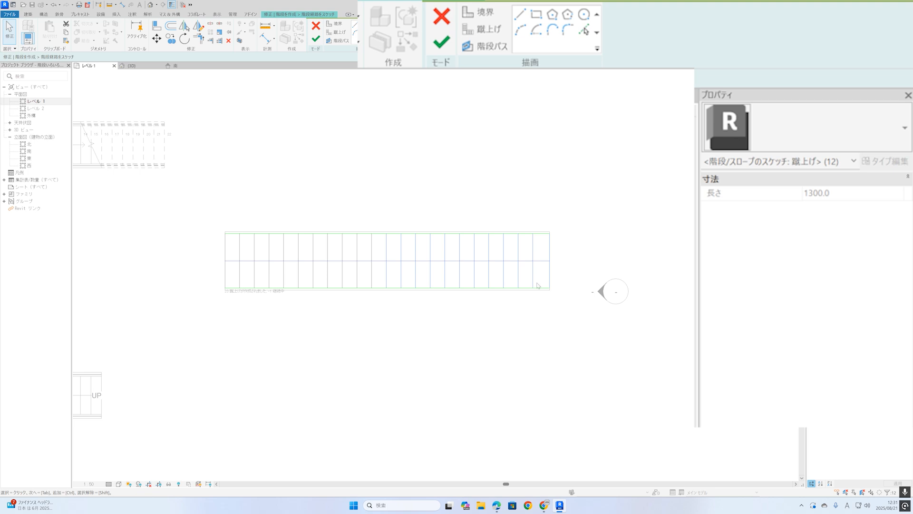
pyautogui.press('m')
pyautogui.press('m')
pyautogui.press('Escape')
# Delete the last 12 risers, shorten the stair path to the last remaining riser, and finish the run sketch.
pyautogui.moveTo(382, 220); pyautogui.dragTo(561, 332)
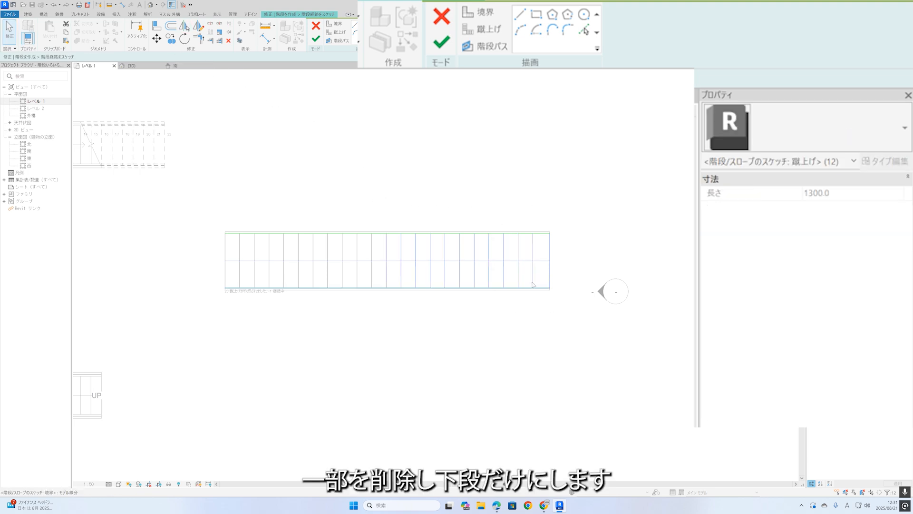
pyautogui.press('Delete')
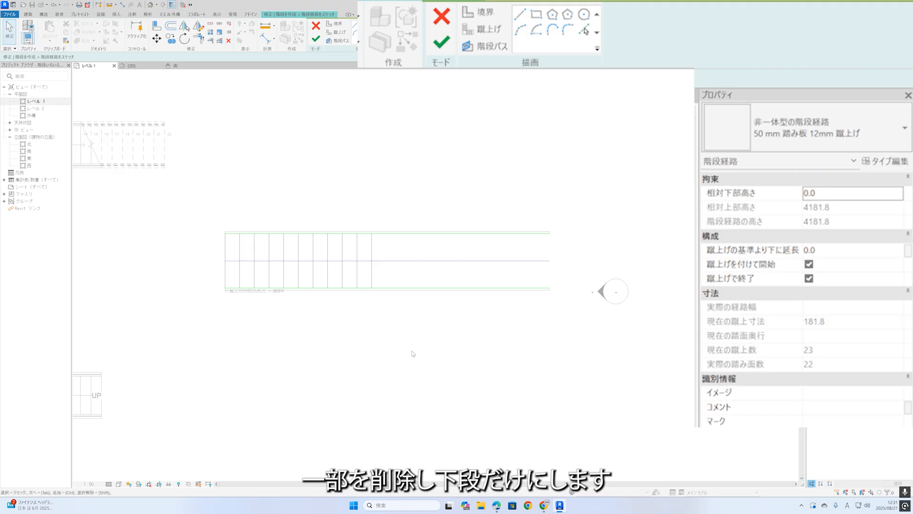
pyautogui.click(412, 261)
pyautogui.moveTo(550, 262); pyautogui.dragTo(374, 262)
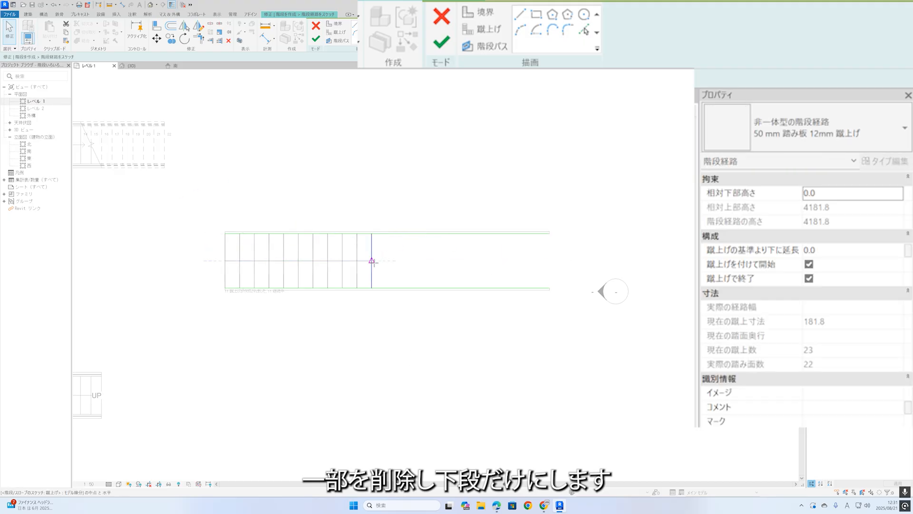
pyautogui.click(316, 39)
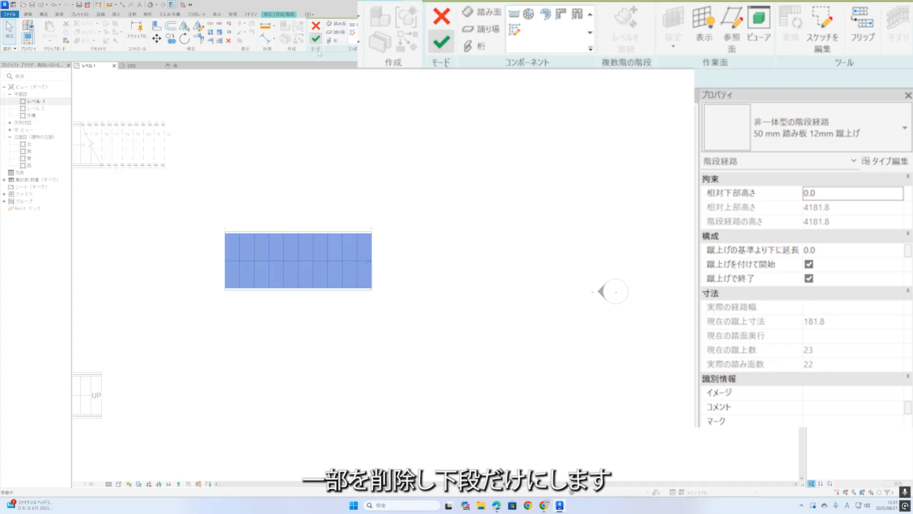
pyautogui.click(421, 188)
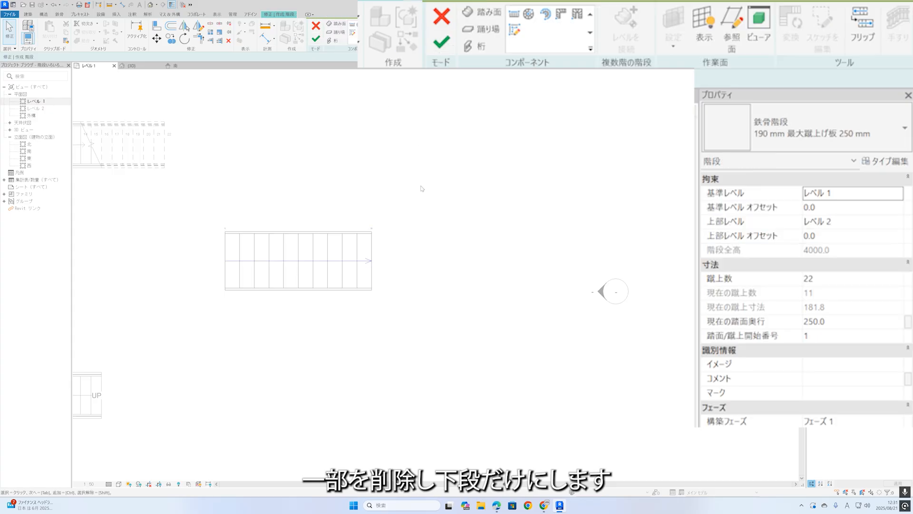
# Start a new sketched run and pick its two boundary lines from the long edges of the shortened run.
pyautogui.click(370, 249)
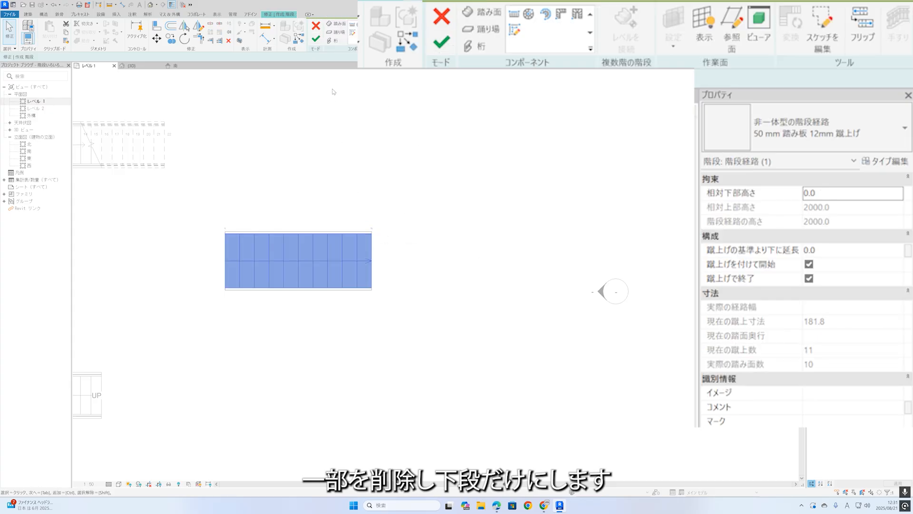
pyautogui.click(510, 29)
pyautogui.click(584, 30)
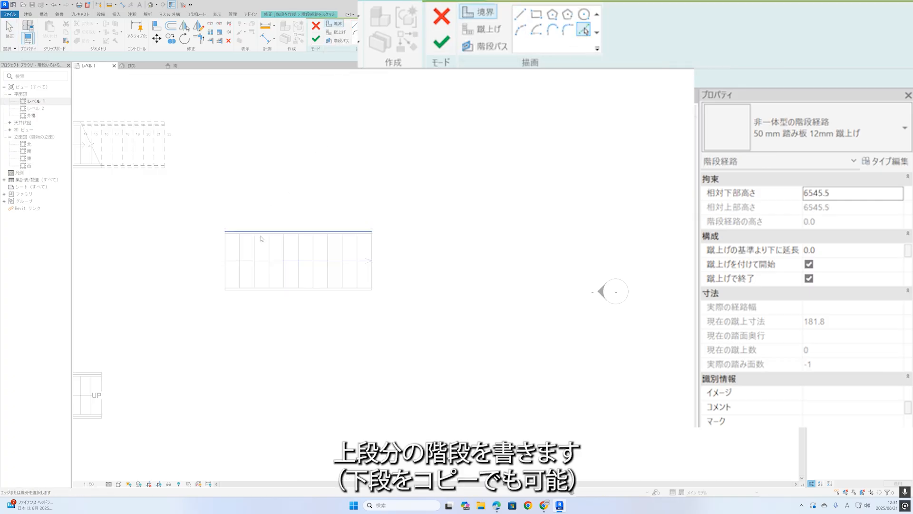
pyautogui.click(287, 233)
pyautogui.click(266, 288)
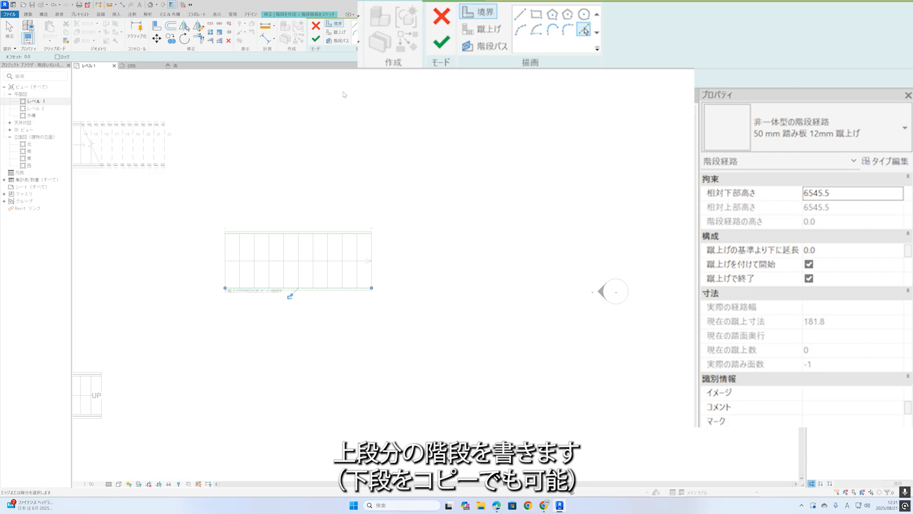
# Pick the 11 riser lines of the existing lower run as risers for the new run sketch.
pyautogui.click(482, 29)
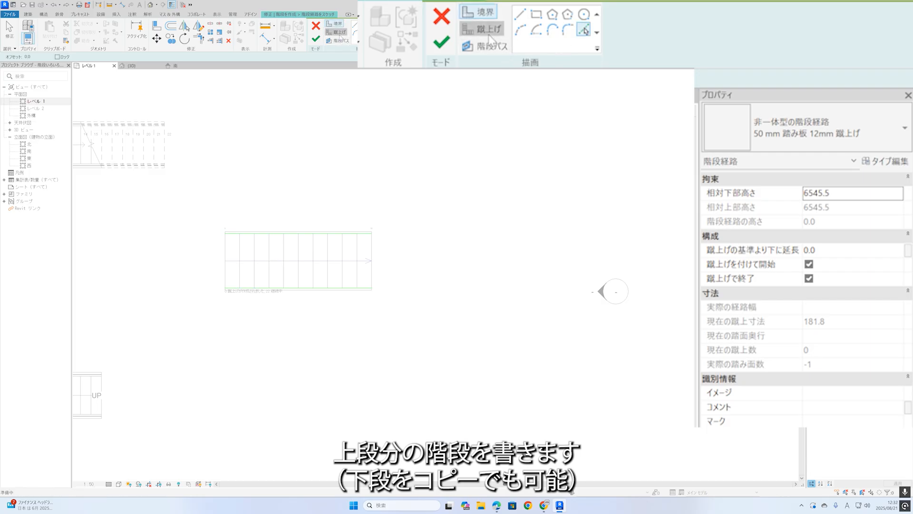
pyautogui.click(584, 31)
pyautogui.click(240, 248)
pyautogui.click(256, 248)
pyautogui.click(299, 251)
pyautogui.click(314, 252)
pyautogui.click(342, 251)
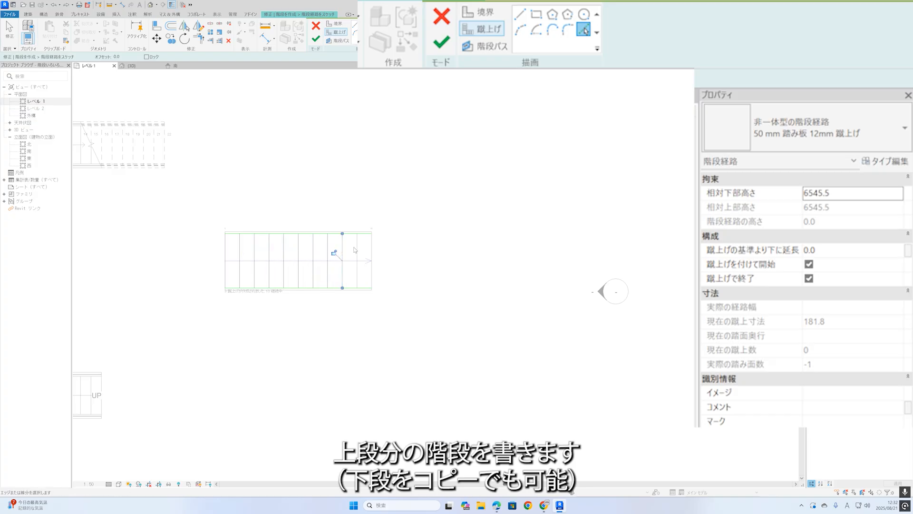
pyautogui.click(357, 250)
# Move the new boundaries and risers horizontally beyond the lower run's upper end, leaving a landing gap, and finish the run sketch.
pyautogui.click(158, 39)
pyautogui.moveTo(212, 216); pyautogui.dragTo(439, 350)
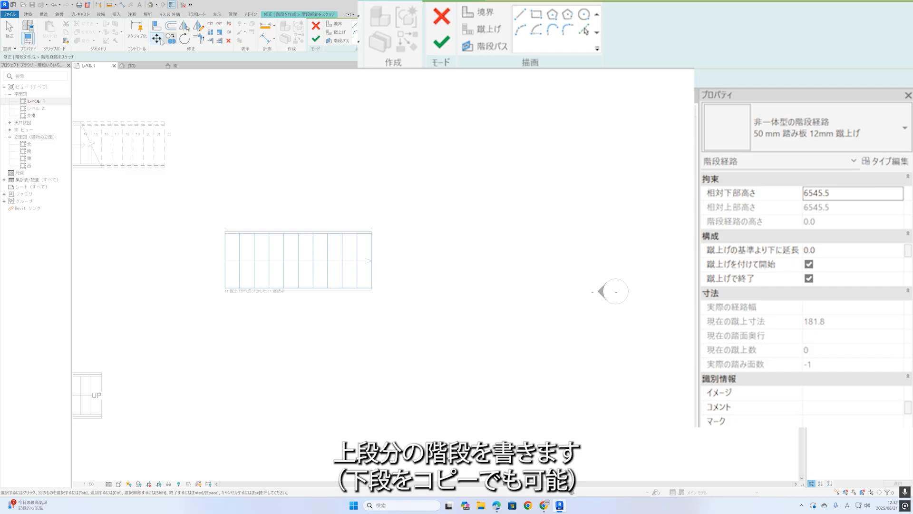
pyautogui.press('Return')
pyautogui.click(254, 187)
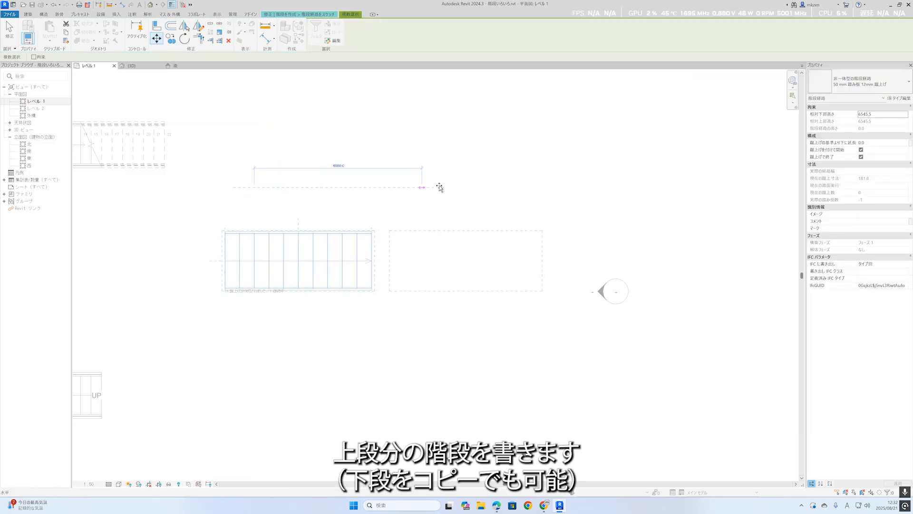
pyautogui.click(494, 189)
pyautogui.click(477, 202)
pyautogui.moveTo(477, 213); pyautogui.dragTo(459, 216, button='middle')
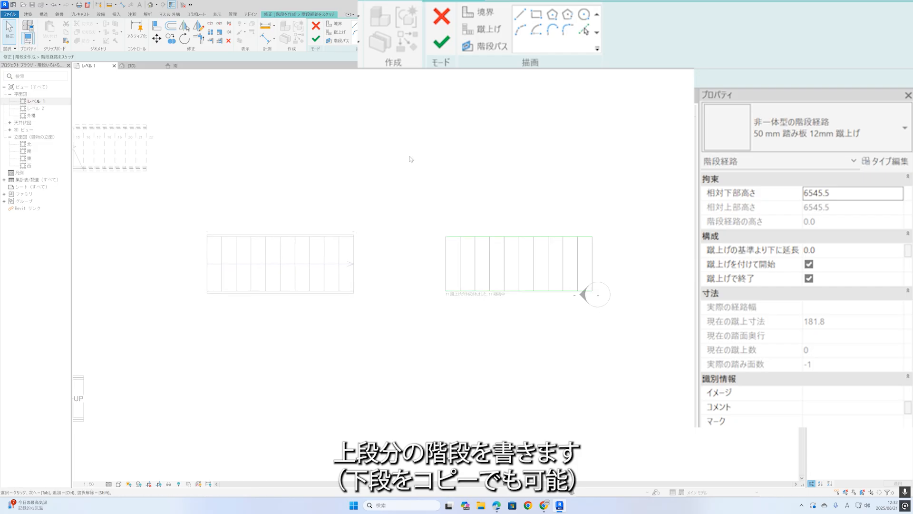
pyautogui.click(316, 38)
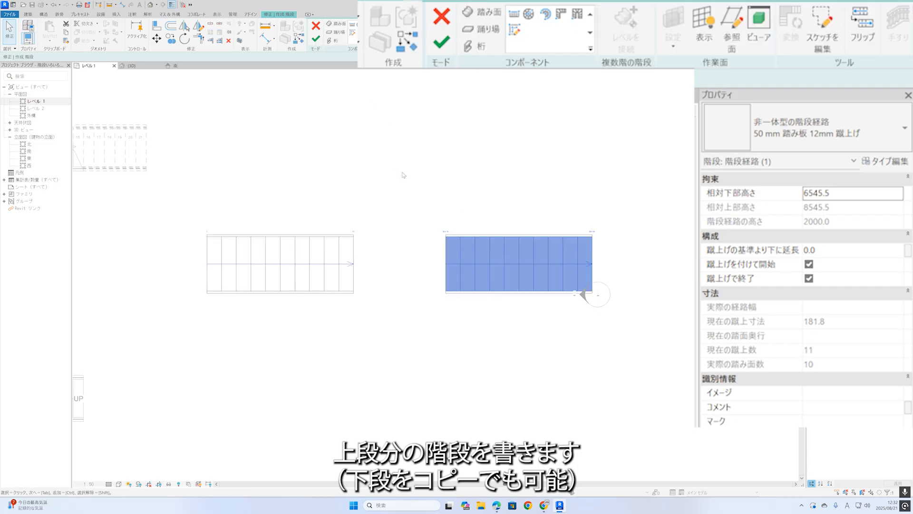
pyautogui.click(482, 28)
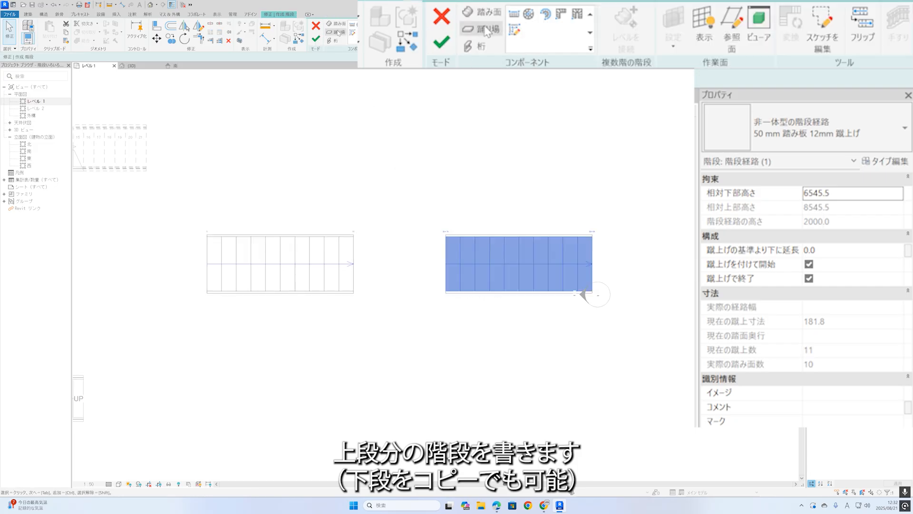
pyautogui.click(352, 228)
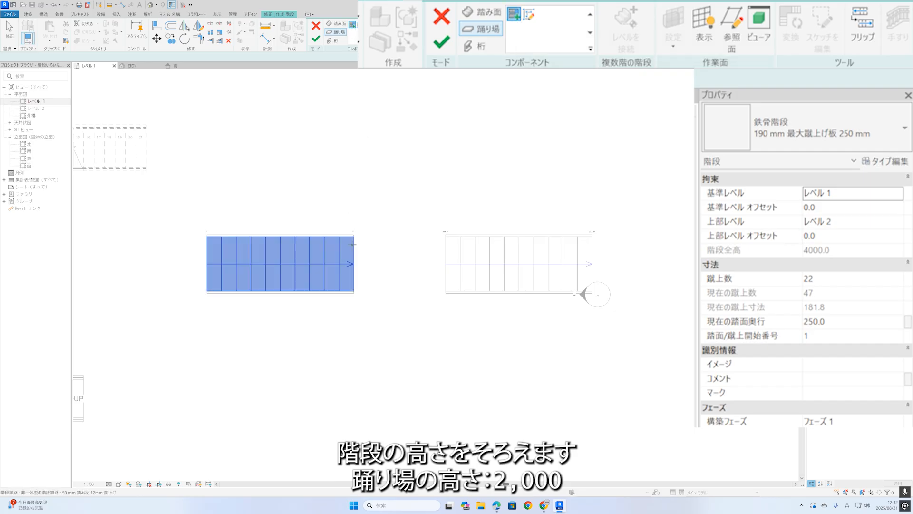
pyautogui.press('Escape')
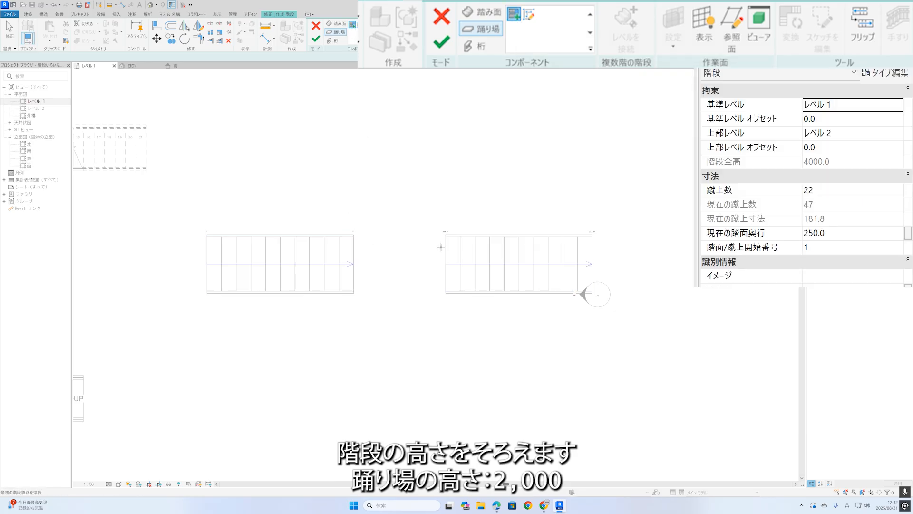
# Set the upper run's relative base height to 2000 so it starts at the lower run's top height.
pyautogui.press('Escape')
pyautogui.click(448, 248)
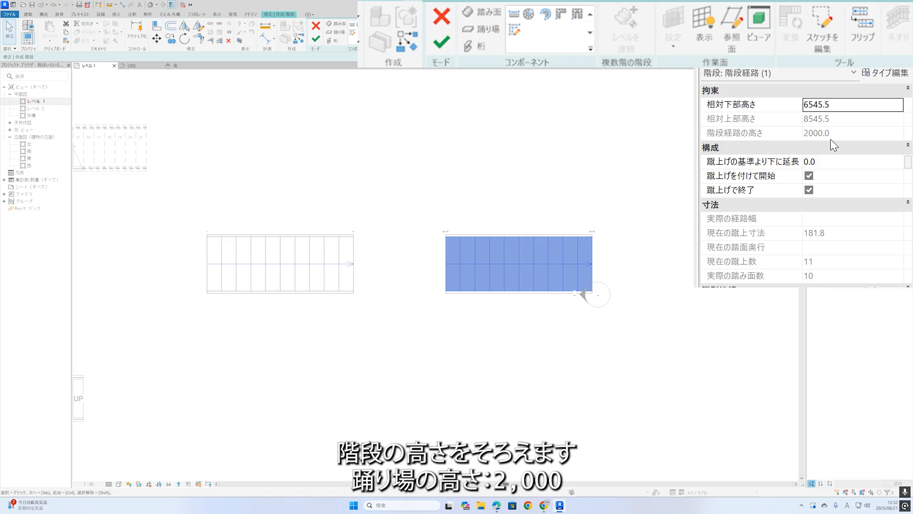
pyautogui.click(398, 248)
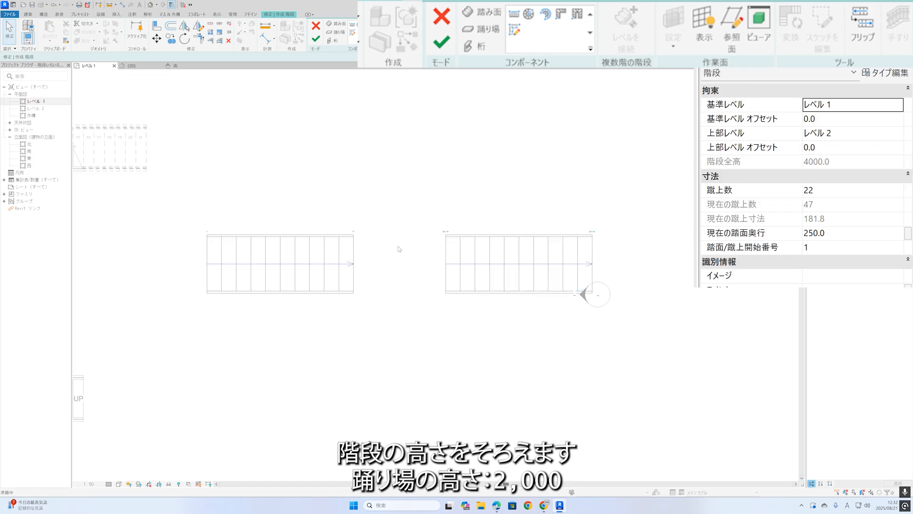
pyautogui.click(354, 248)
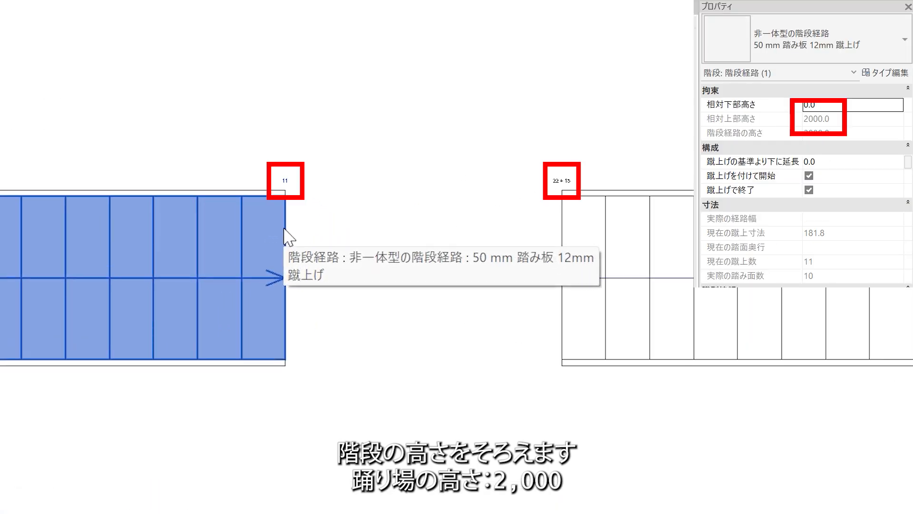
pyautogui.click(534, 248)
pyautogui.click(567, 228)
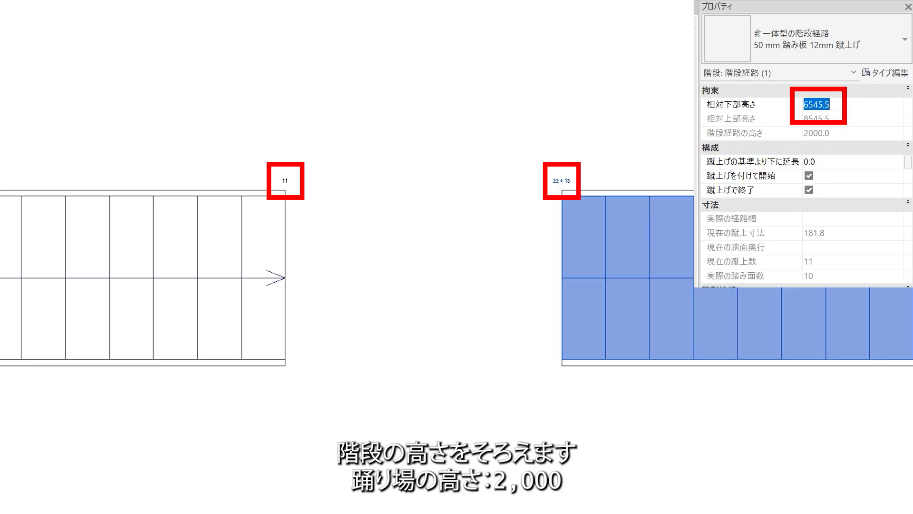
pyautogui.write('2000.0')
pyautogui.click(651, 1)
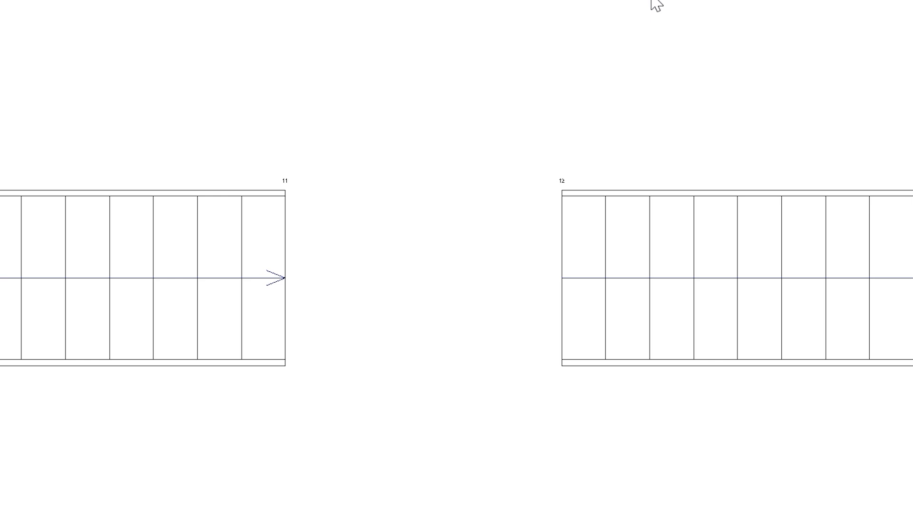
# Create a landing between the lower and upper runs by picking both runs, and finish the stair edit.
pyautogui.scroll(3, 422, 137)
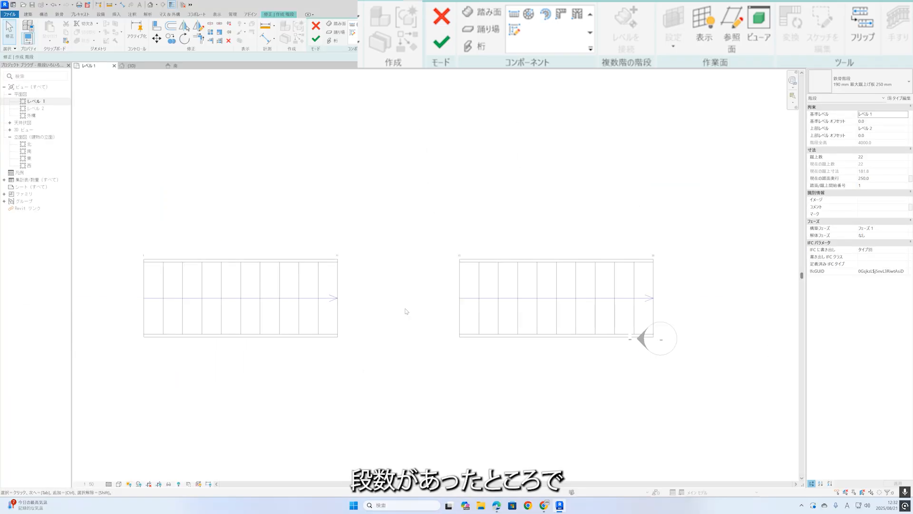
pyautogui.click(515, 30)
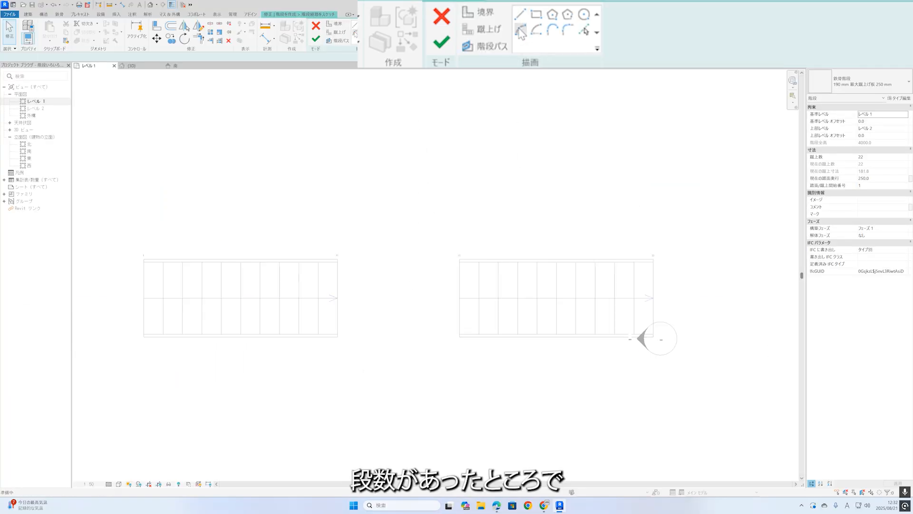
pyautogui.click(318, 26)
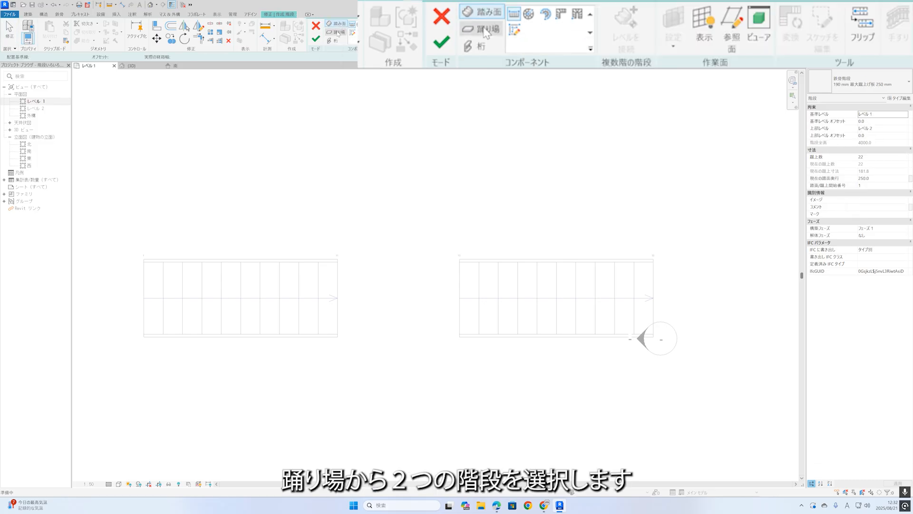
pyautogui.click(338, 33)
pyautogui.click(339, 289)
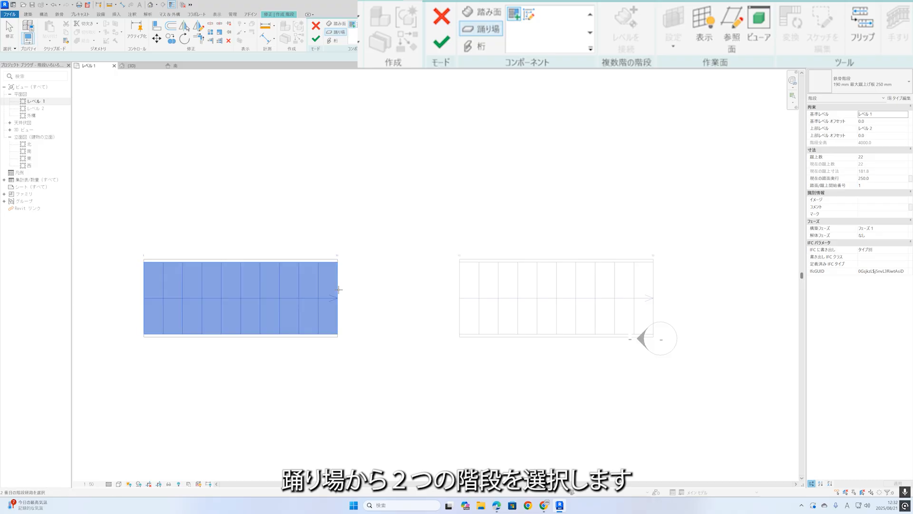
pyautogui.click(459, 274)
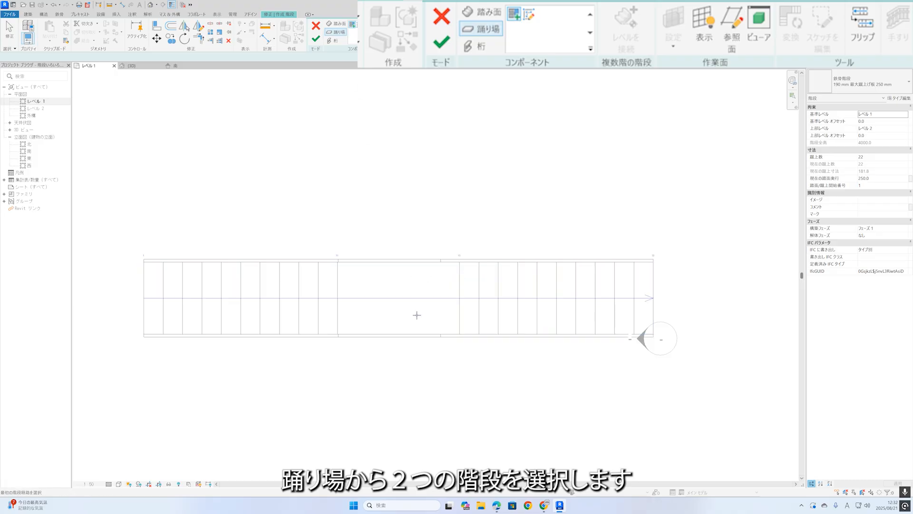
pyautogui.scroll(-1, 437, 312)
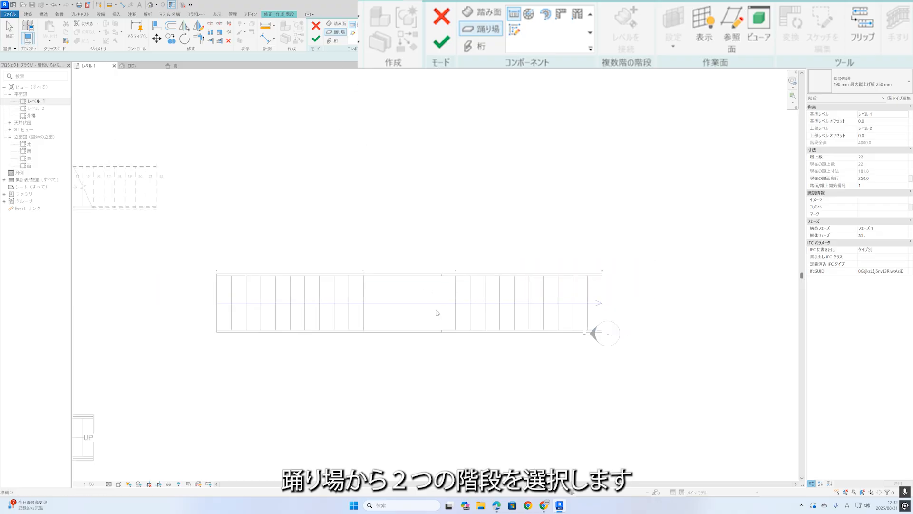
pyautogui.click(315, 39)
# Inspect the straight stair and its intermediate landing in the 3D view.
pyautogui.hotkey('ctrl', 'Tab')
pyautogui.keyDown('shift'); pyautogui.moveTo(461, 267); pyautogui.dragTo(435, 292, button='middle'); pyautogui.keyUp('shift')
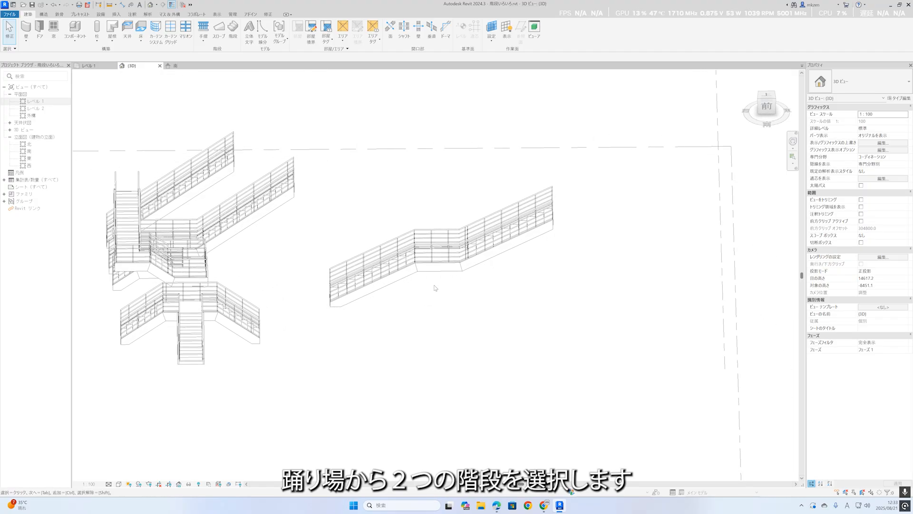
pyautogui.scroll(5, 444, 271)
pyautogui.scroll(-3, 444, 272)
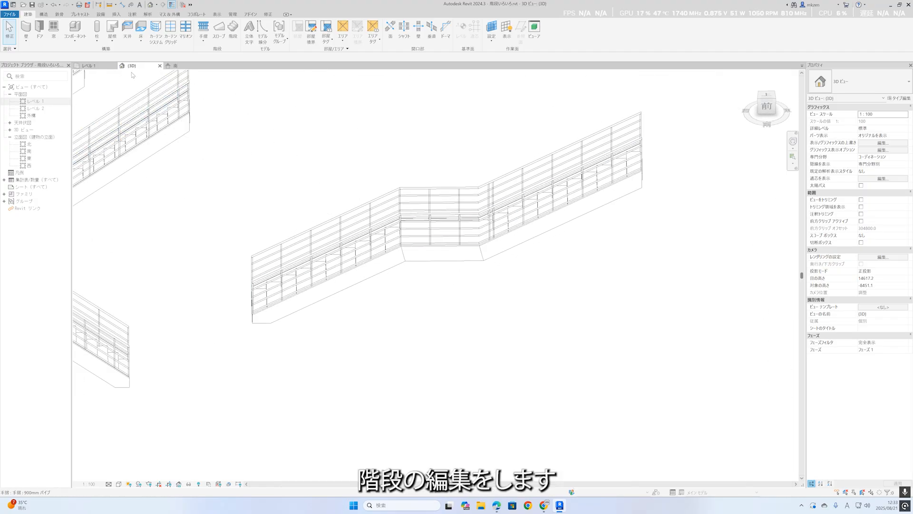
# Edit the stair in the Level 1 plan, rotate the upper run 90° clockwise, and detach the joined elements.
pyautogui.hotkey('ctrl', 'Tab')
pyautogui.click(476, 268)
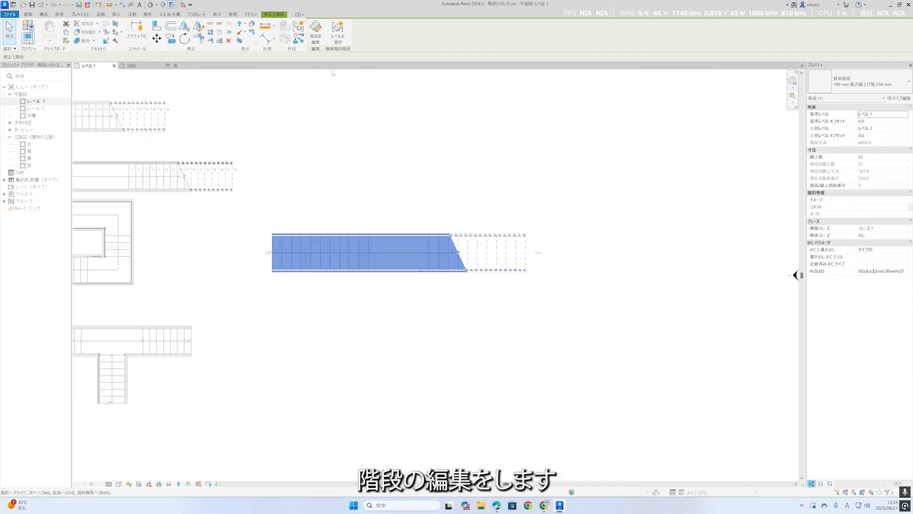
pyautogui.click(318, 41)
pyautogui.moveTo(420, 224); pyautogui.dragTo(547, 298)
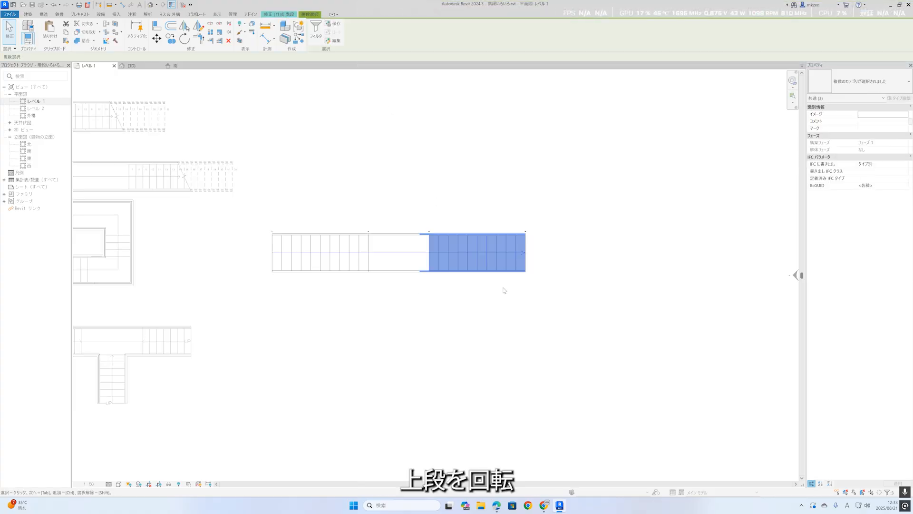
pyautogui.click(185, 39)
pyautogui.click(511, 186)
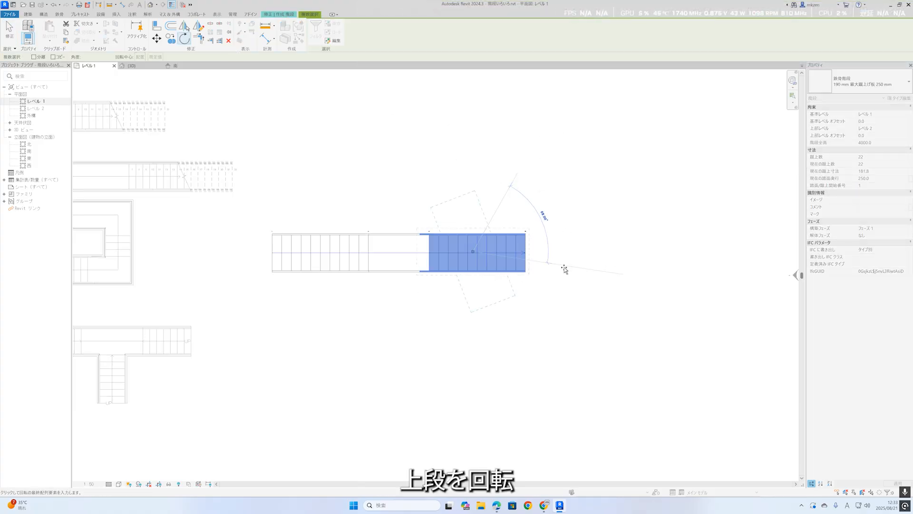
pyautogui.click(565, 300)
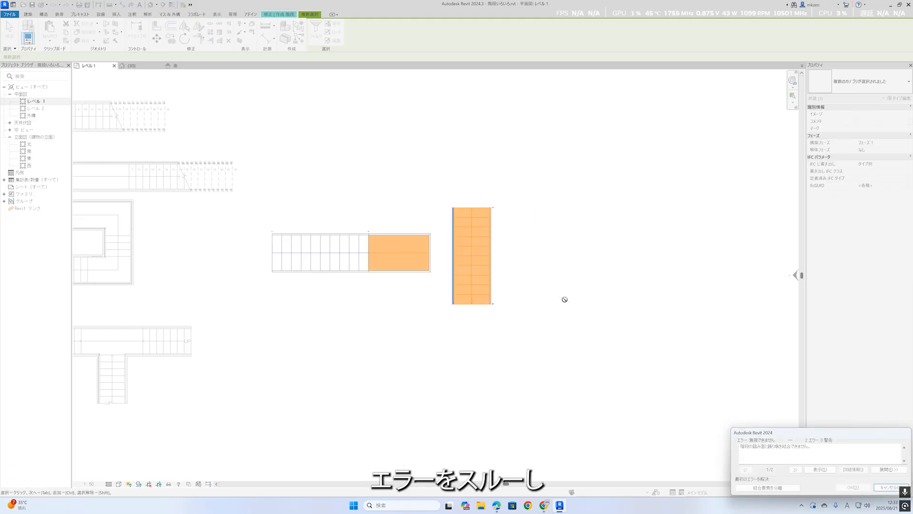
pyautogui.click(767, 490)
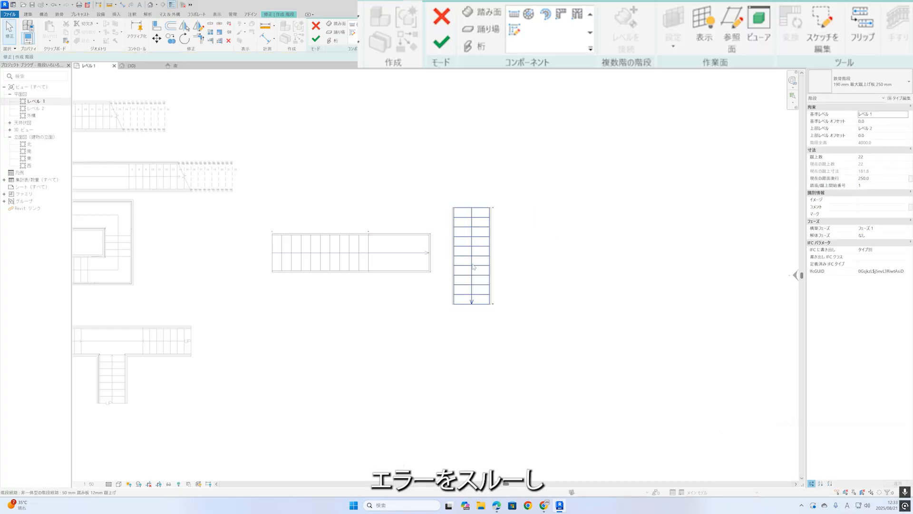
# Move the rotated upper run below the landing, aligning its outer edge with the landing's far end.
pyautogui.moveTo(455, 293); pyautogui.dragTo(453, 296)
pyautogui.moveTo(514, 245); pyautogui.dragTo(439, 306)
pyautogui.moveTo(467, 259); pyautogui.dragTo(405, 334)
pyautogui.click(467, 332)
pyautogui.scroll(2, 443, 272)
# Replace the straight landing with one created between the lower run and the rotated upper run, and finish the stair edit.
pyautogui.click(419, 274)
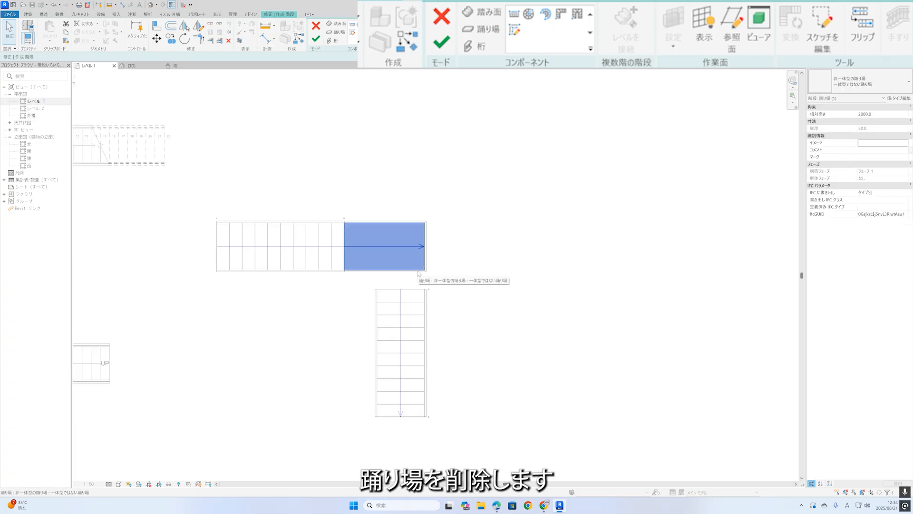
pyautogui.press('Delete')
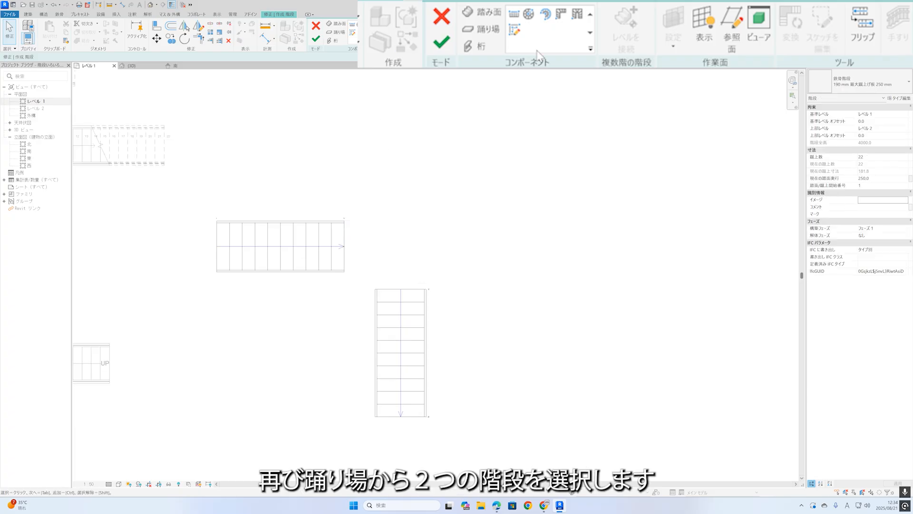
pyautogui.click(336, 32)
pyautogui.click(352, 24)
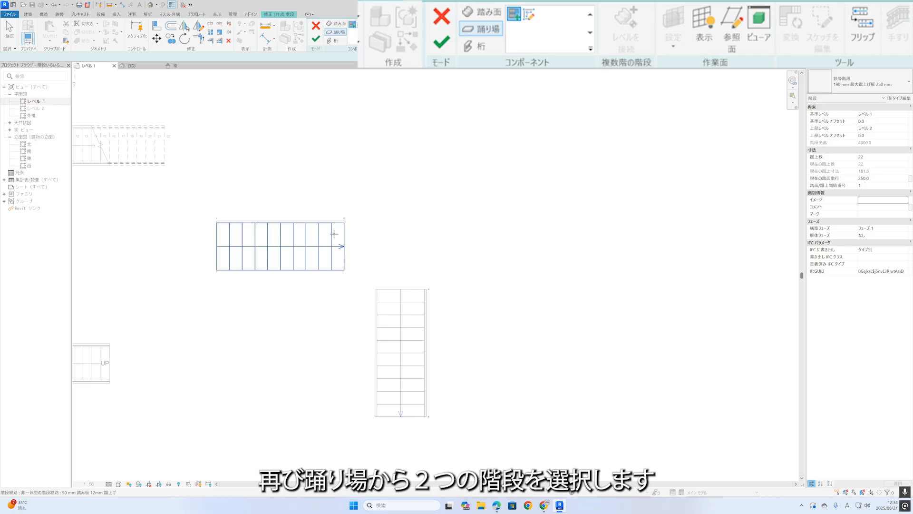
pyautogui.click(345, 238)
pyautogui.click(417, 304)
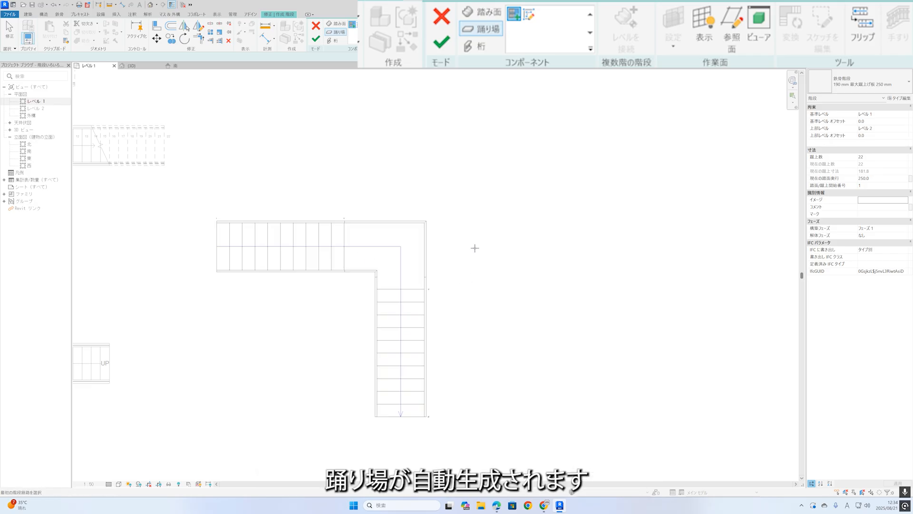
pyautogui.click(316, 38)
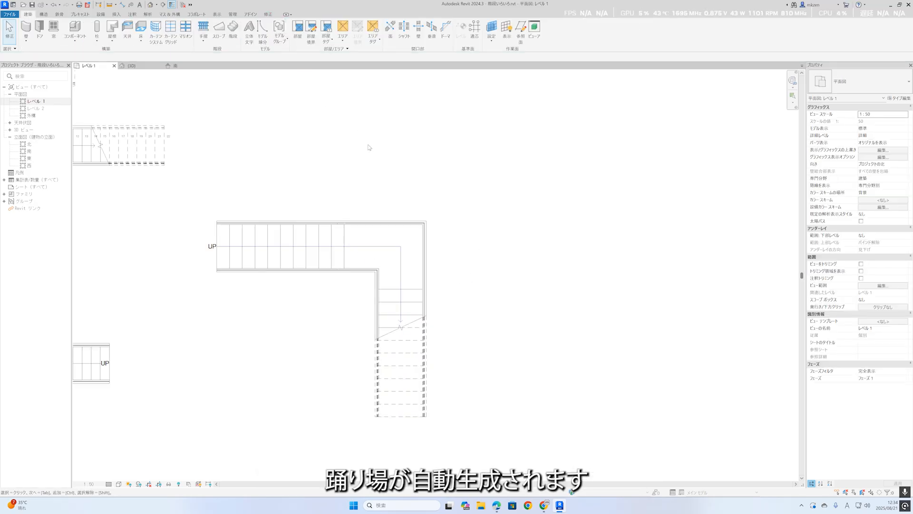
# Inspect the L-shaped stair and its corner landing from an oblique angle in the 3D view.
pyautogui.click(150, 5)
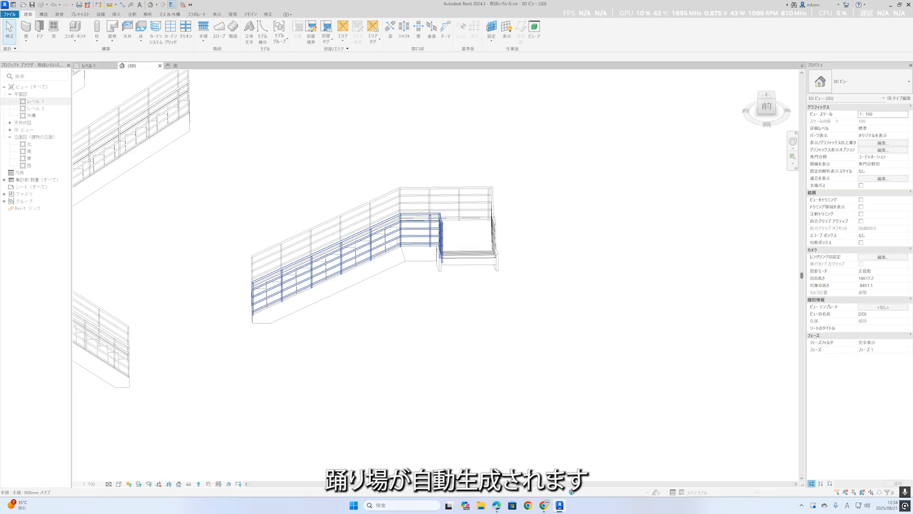
pyautogui.keyDown('shift'); pyautogui.moveTo(420, 312); pyautogui.dragTo(490, 310, button='middle'); pyautogui.keyUp('shift')
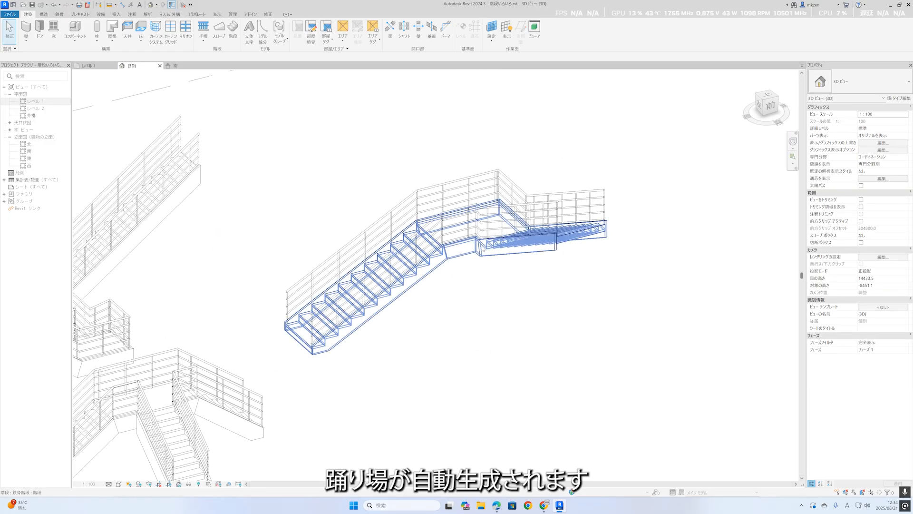
pyautogui.click(473, 217)
pyautogui.keyDown('shift'); pyautogui.moveTo(473, 271); pyautogui.dragTo(484, 297, button='middle'); pyautogui.keyUp('shift')
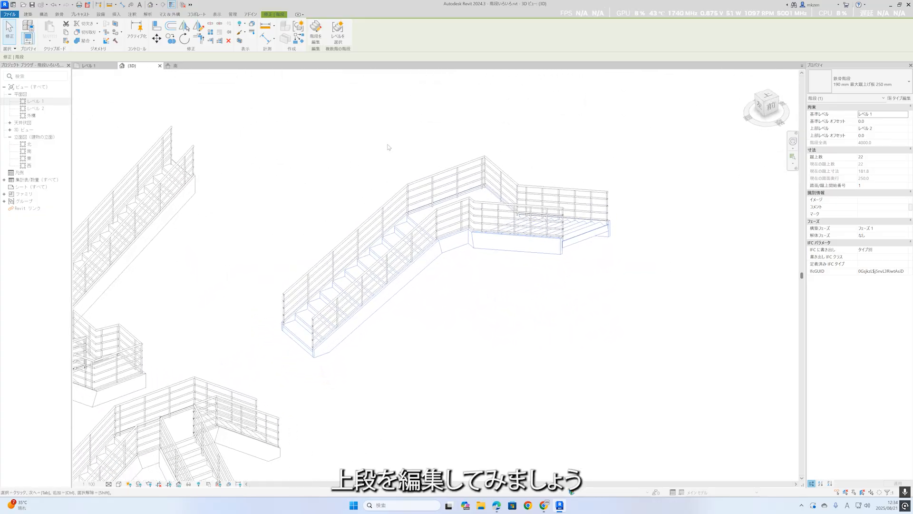
pyautogui.click(387, 147)
# Open the upper run's sketch for editing from the Level 1 plan and delete its last 7 risers.
pyautogui.click(103, 68)
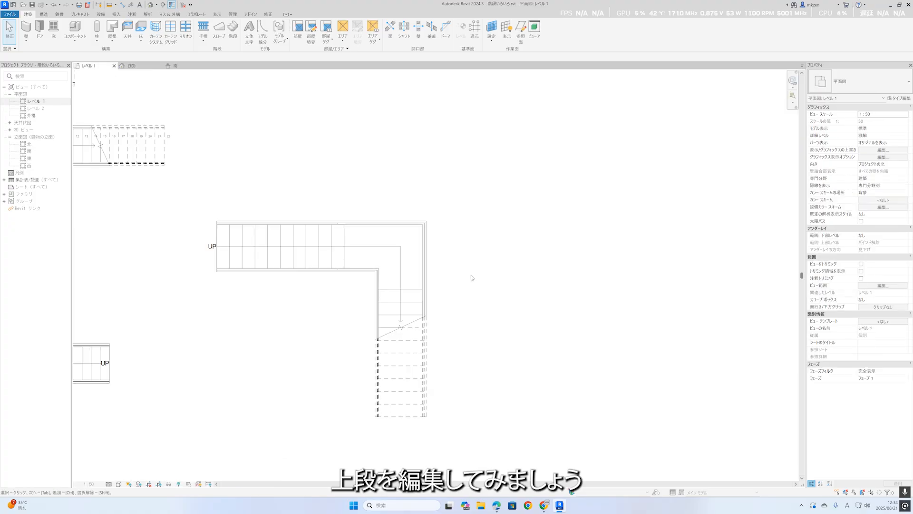
pyautogui.click(417, 293)
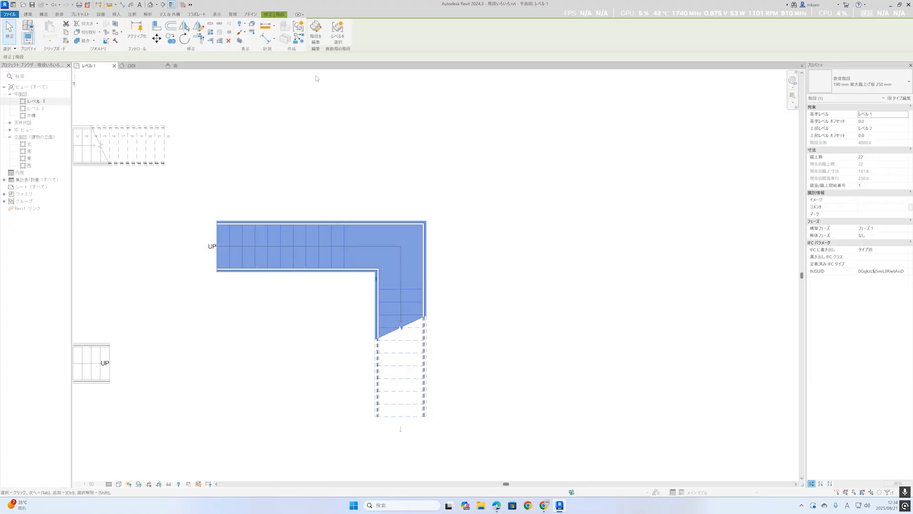
pyautogui.click(315, 38)
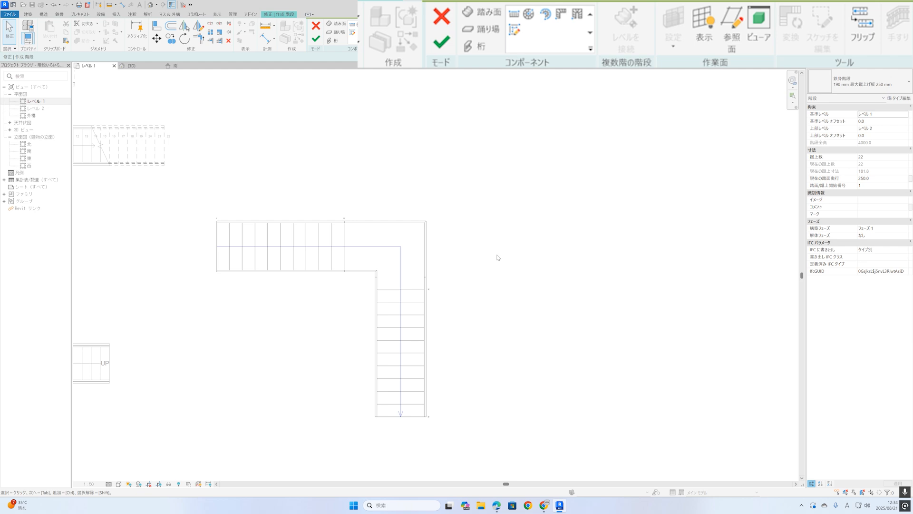
pyautogui.click(428, 320)
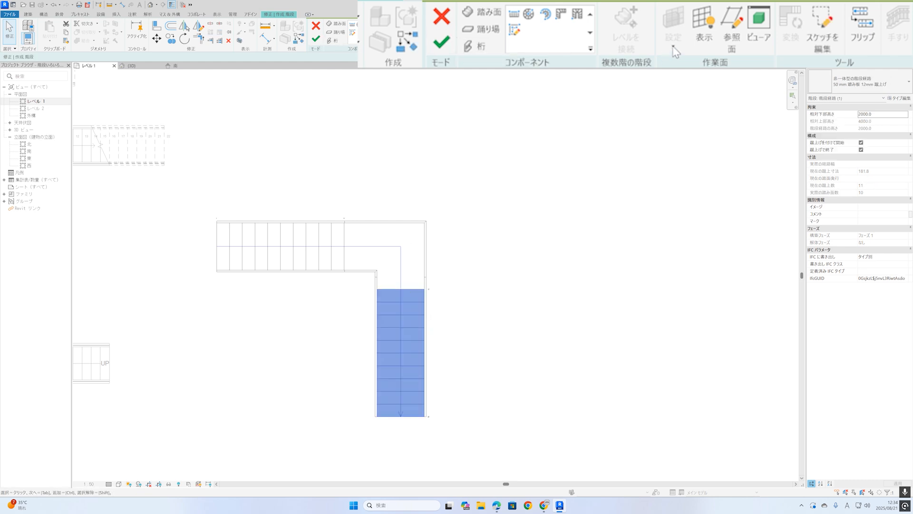
pyautogui.click(822, 29)
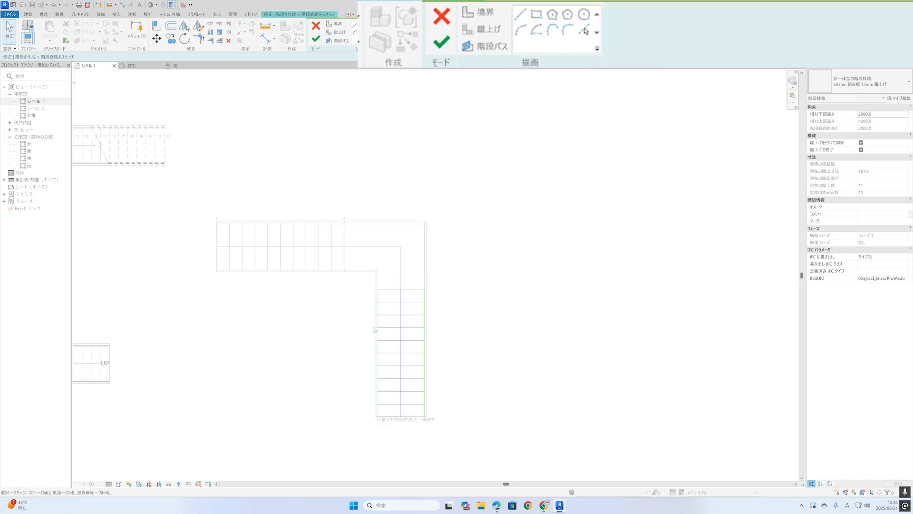
pyautogui.moveTo(367, 337); pyautogui.dragTo(451, 437)
pyautogui.press('Delete')
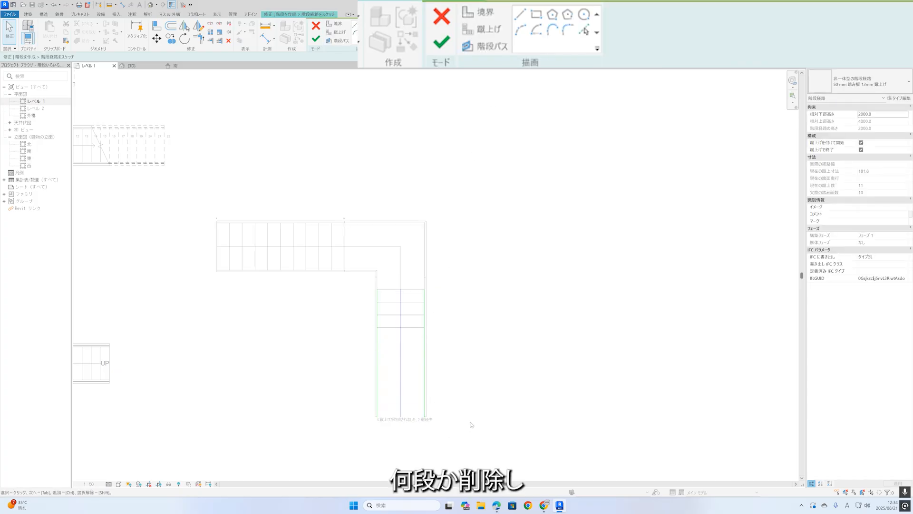
# Shorten the upper run's stair path to end at the last remaining riser.
pyautogui.click(316, 39)
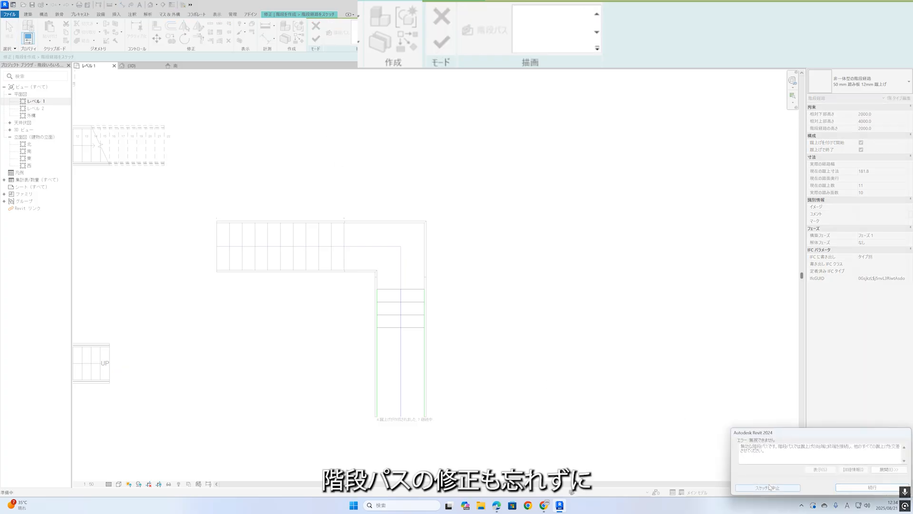
pyautogui.click(851, 490)
pyautogui.click(402, 340)
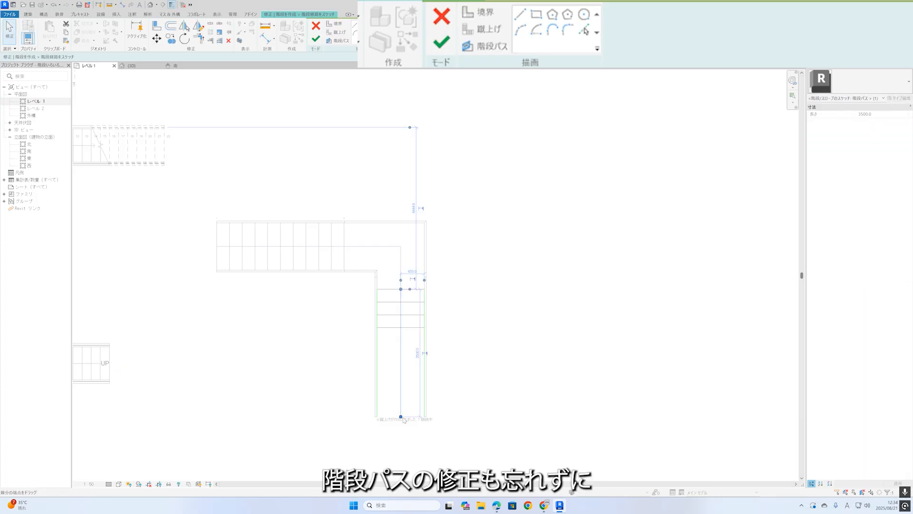
pyautogui.press('Delete')
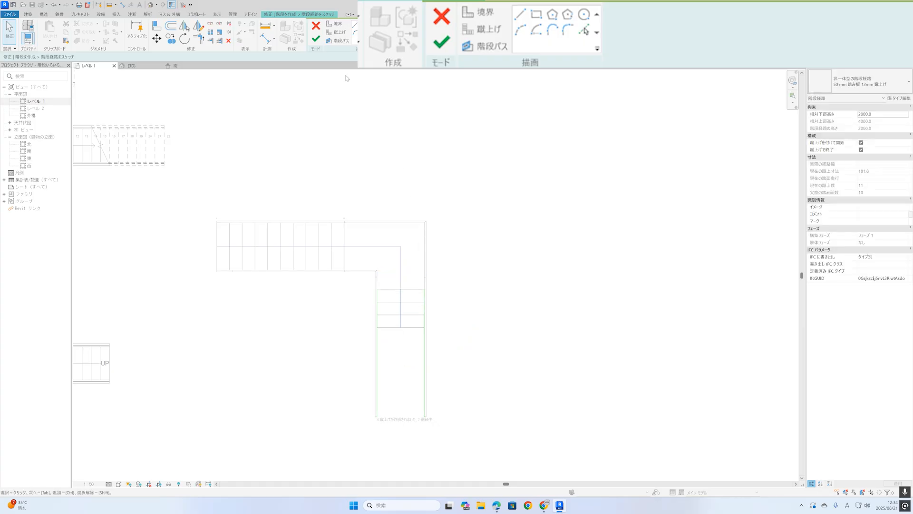
# Complete the shortened run's sketch and add a 7-riser straight run parallel to the lower run, heading back toward the stair's start side.
pyautogui.click(317, 39)
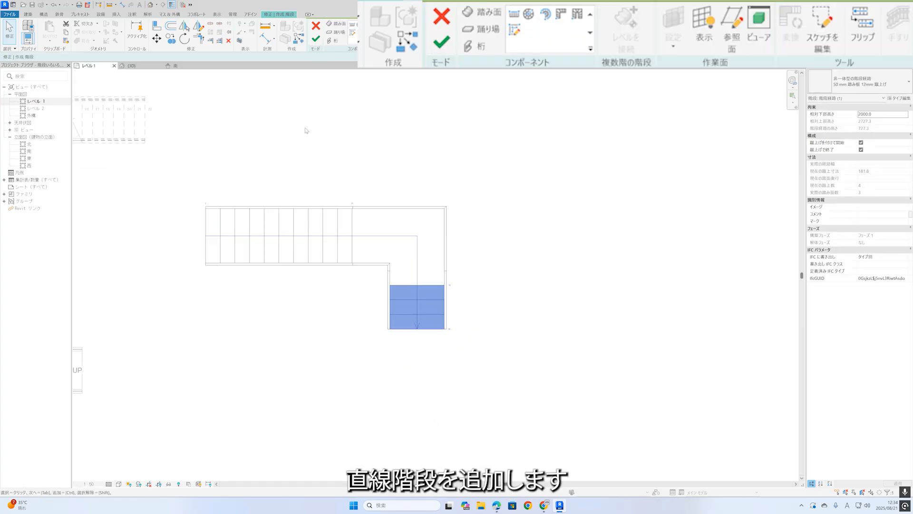
pyautogui.click(352, 25)
pyautogui.click(353, 366)
pyautogui.click(278, 365)
pyautogui.press('Escape')
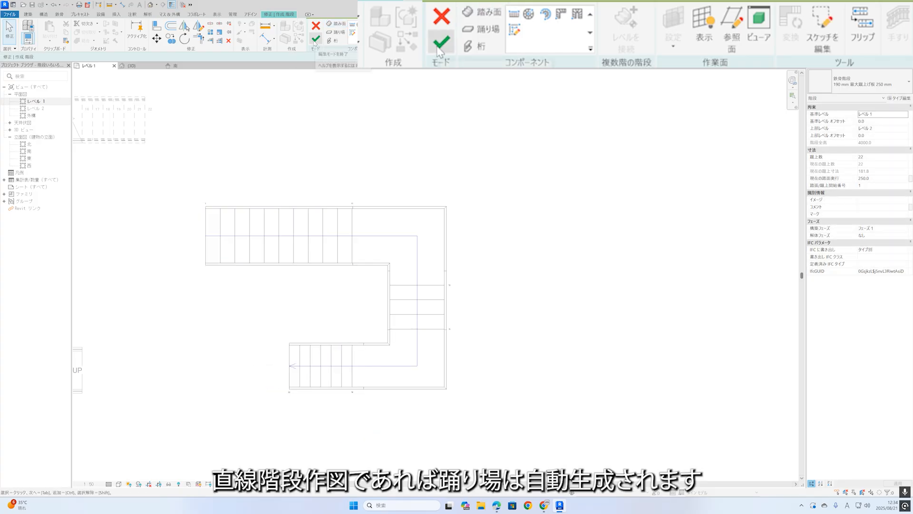
# Finish the stair edit and inspect the U-shaped stair with its two corner landings in the 3D view.
pyautogui.click(315, 40)
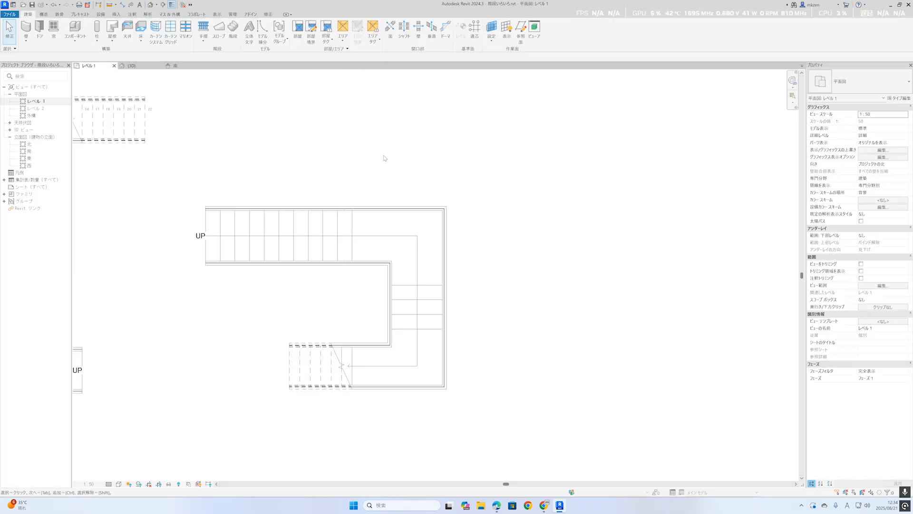
pyautogui.click(150, 5)
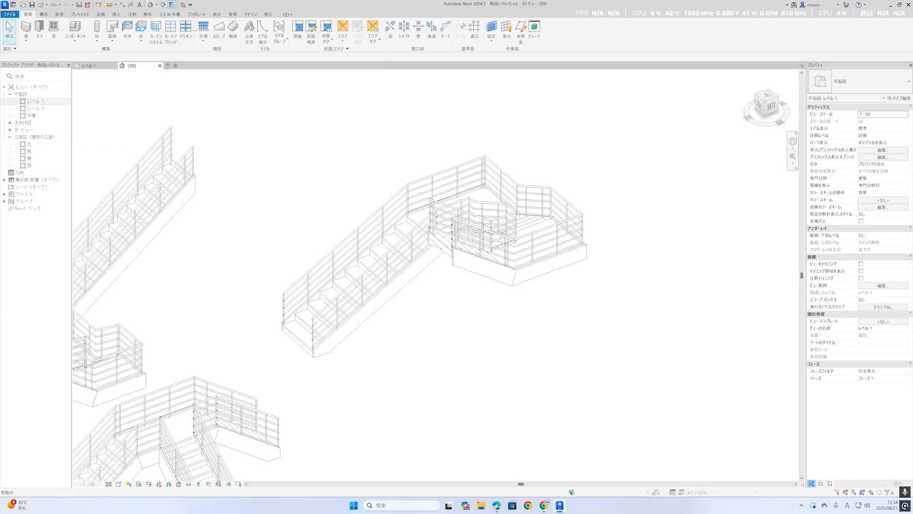
pyautogui.keyDown('shift'); pyautogui.moveTo(479, 292); pyautogui.dragTo(363, 99, button='middle'); pyautogui.keyUp('shift')
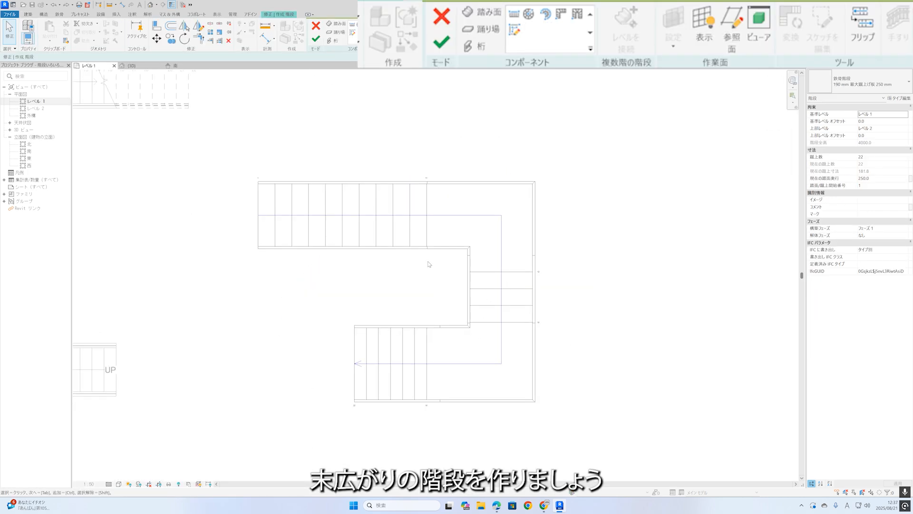
# Open the lower run's sketch and draw an angled boundary line on its inner side, flaring outward from the second-last riser to the first riser.
pyautogui.click(419, 216)
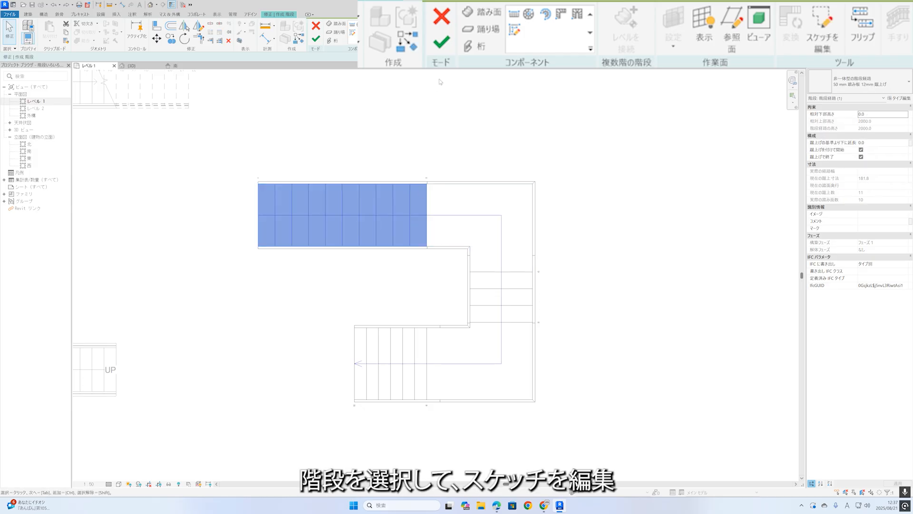
pyautogui.click(811, 40)
pyautogui.scroll(1, 406, 192)
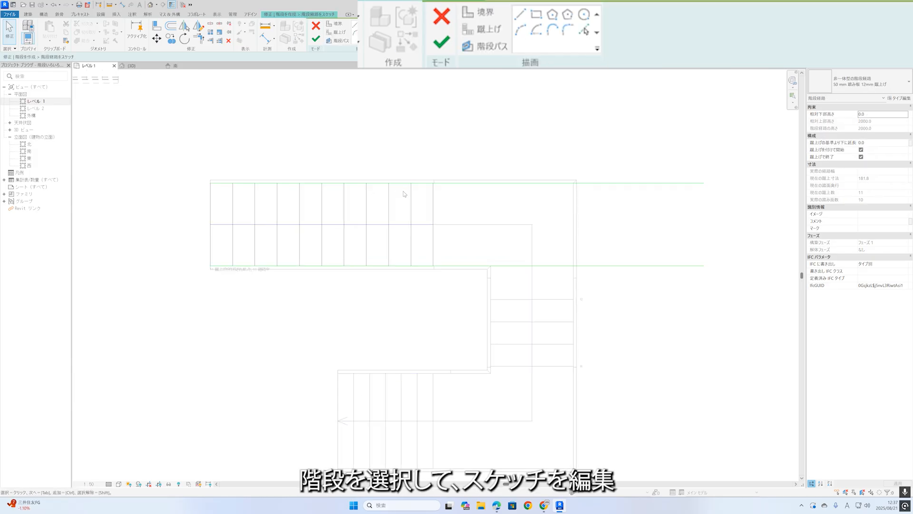
pyautogui.scroll(2, 382, 253)
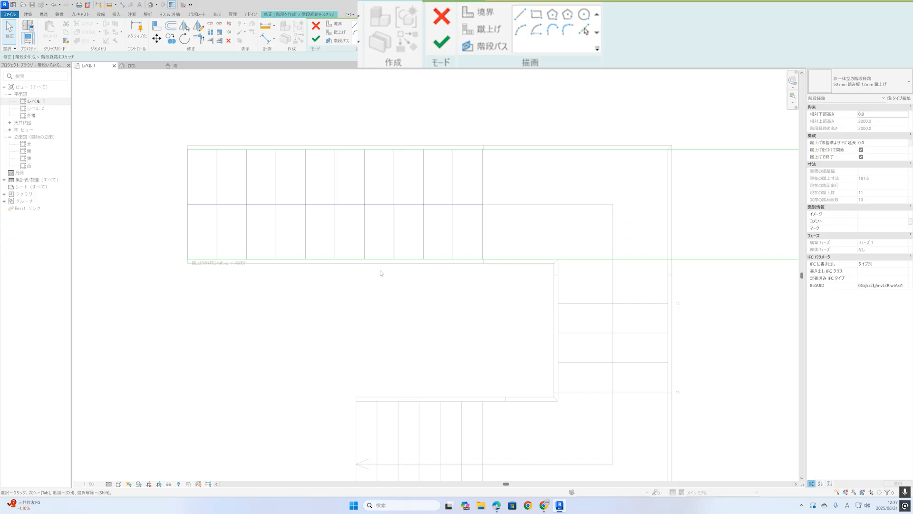
pyautogui.click(354, 26)
pyautogui.click(185, 325)
pyautogui.scroll(3, 466, 259)
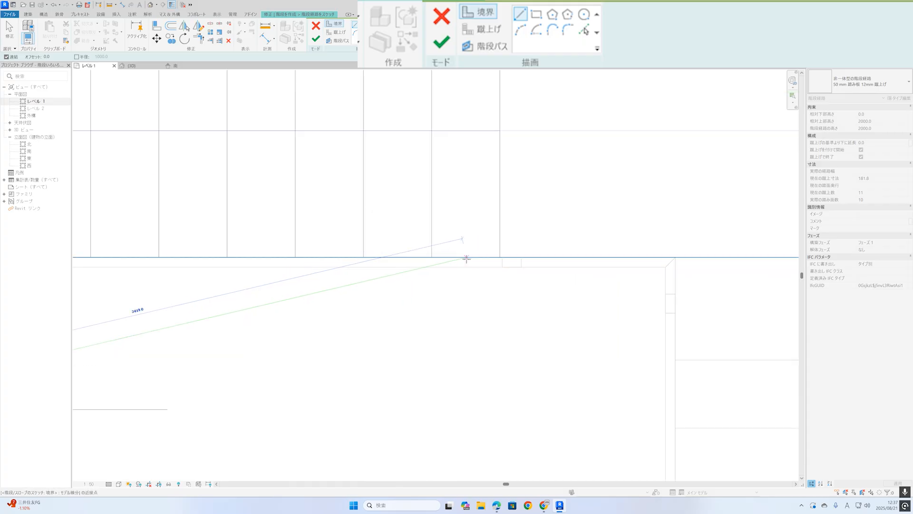
pyautogui.click(431, 258)
pyautogui.scroll(-3, 432, 257)
# Draw a mirrored angled boundary line on the run's outer side, from the second-last riser outward to align with the first riser.
pyautogui.moveTo(439, 220); pyautogui.dragTo(473, 270, button='middle')
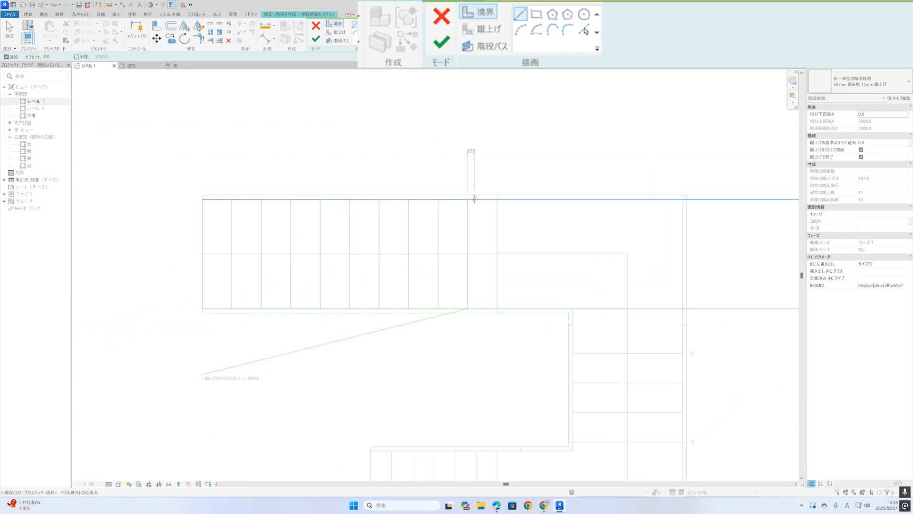
pyautogui.click(468, 199)
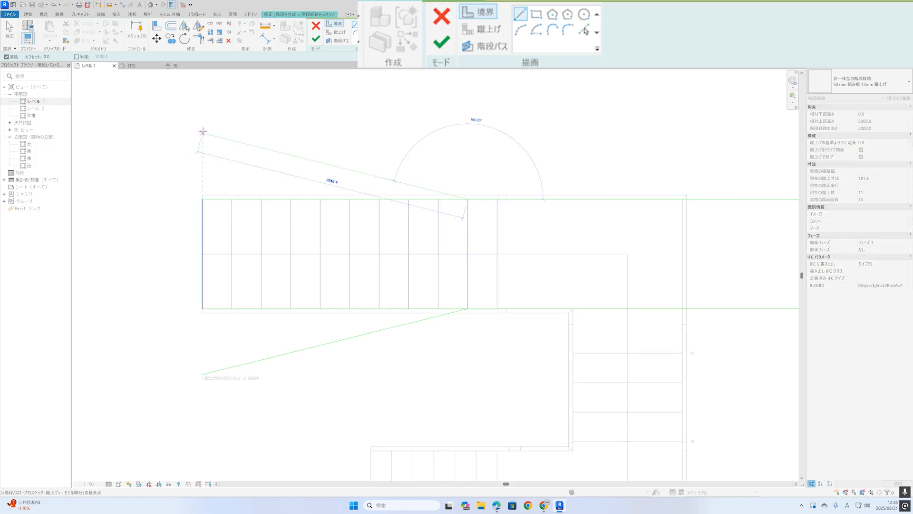
pyautogui.click(202, 131)
pyautogui.press('Escape')
pyautogui.press('Escape')
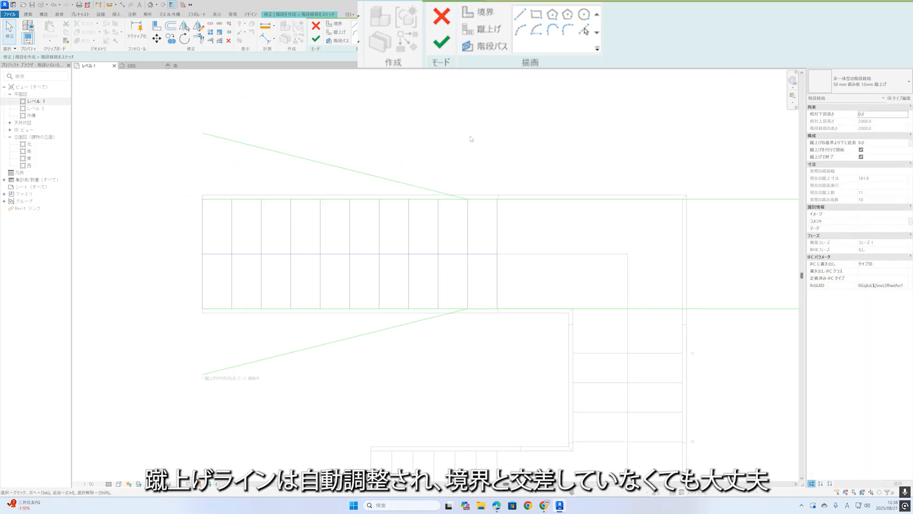
# Trim both straight boundaries to the angled lines so the lower run widens toward its start, and finish the run sketch.
pyautogui.click(199, 39)
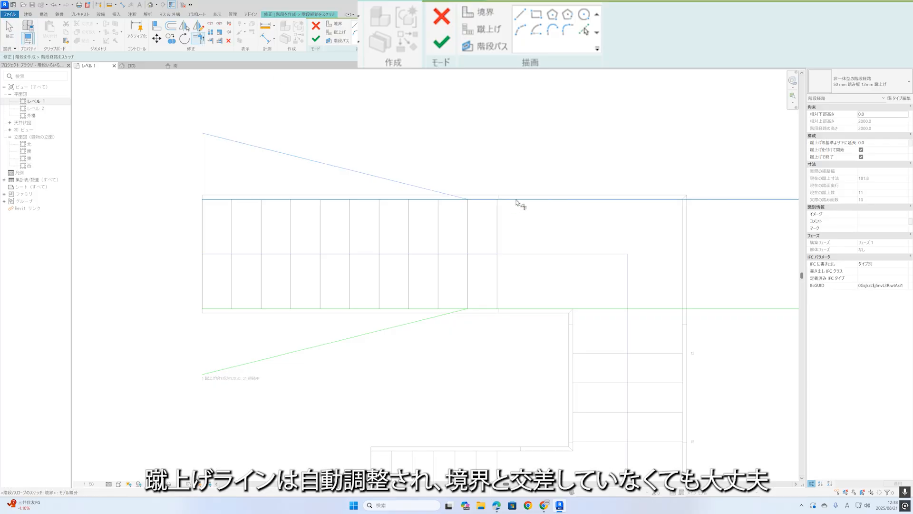
pyautogui.click(457, 316)
pyautogui.click(489, 310)
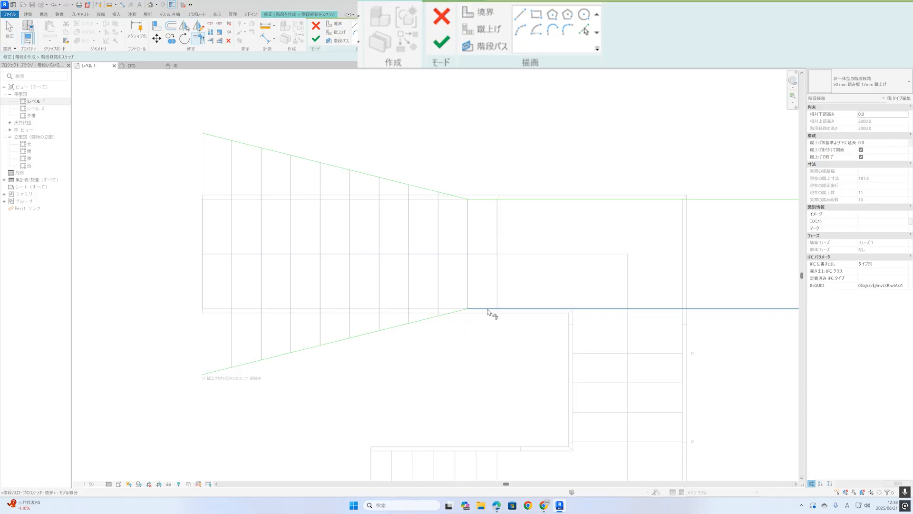
pyautogui.press('Escape')
pyautogui.click(441, 42)
pyautogui.click(375, 112)
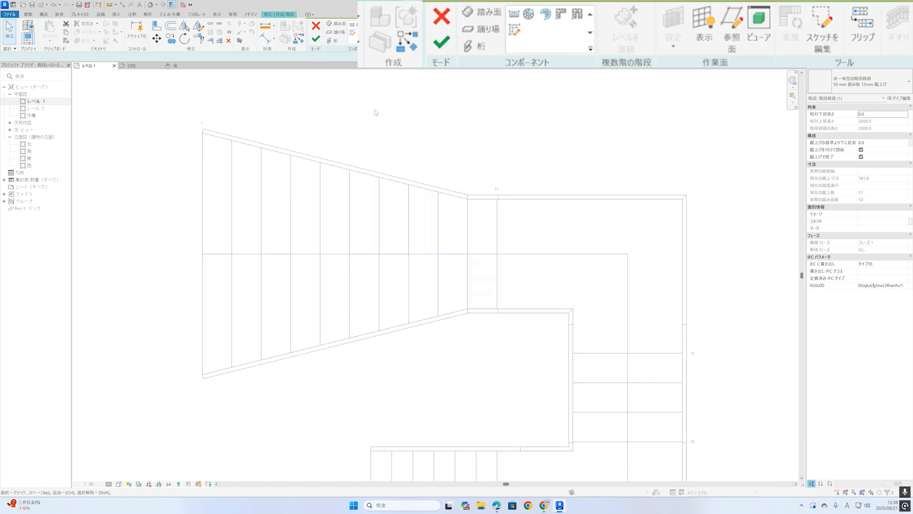
# Finish the stair edit and inspect the flared lower run in the 3D view.
pyautogui.click(316, 40)
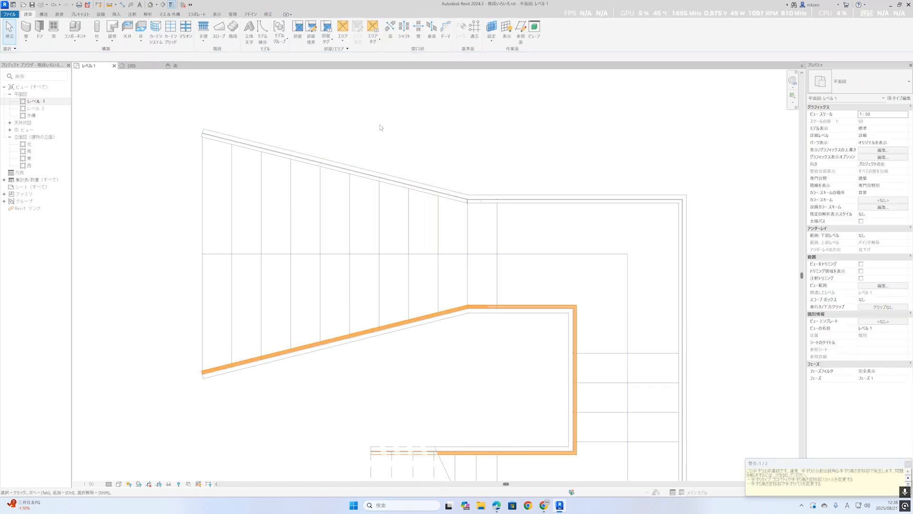
pyautogui.scroll(-2, 406, 141)
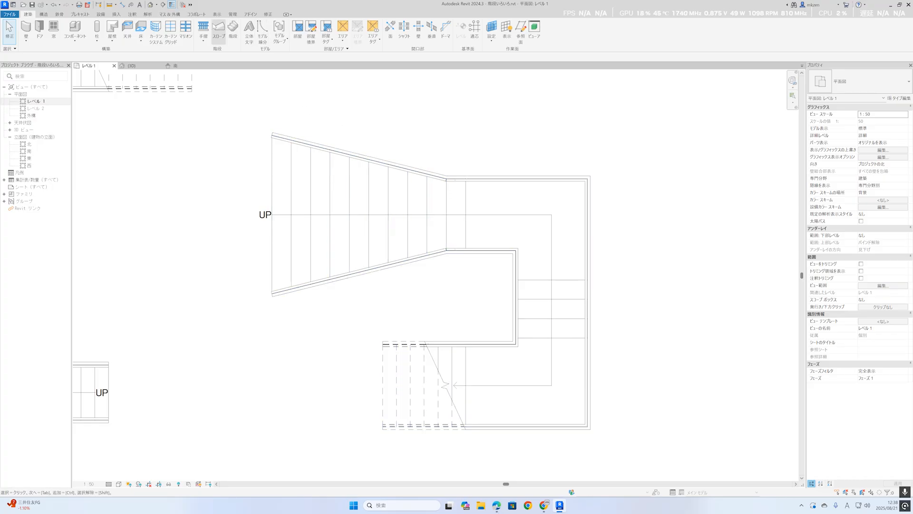
pyautogui.click(150, 5)
pyautogui.keyDown('shift'); pyautogui.moveTo(419, 314); pyautogui.dragTo(433, 284, button='middle'); pyautogui.keyUp('shift')
# Edit the stair from the Level 1 plan, converting the landing after the flared run to sketch-based and opening its sketch.
pyautogui.click(90, 66)
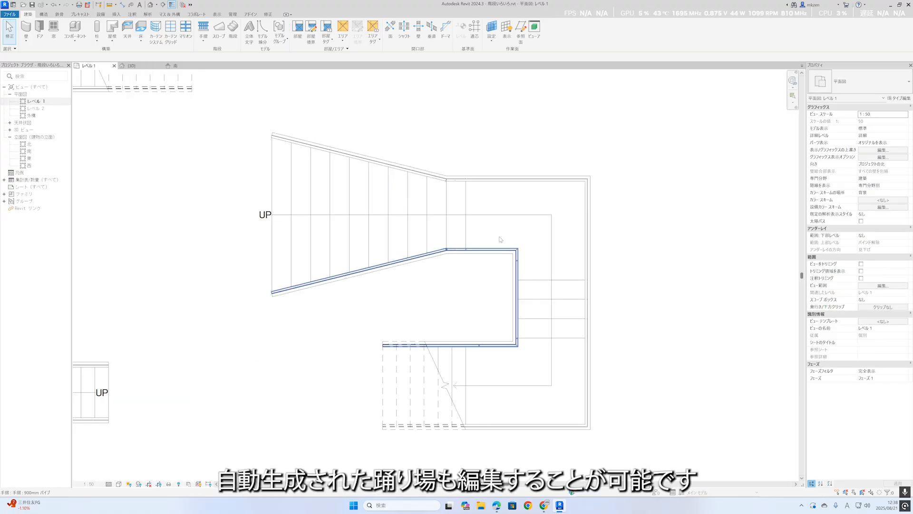
pyautogui.click(472, 222)
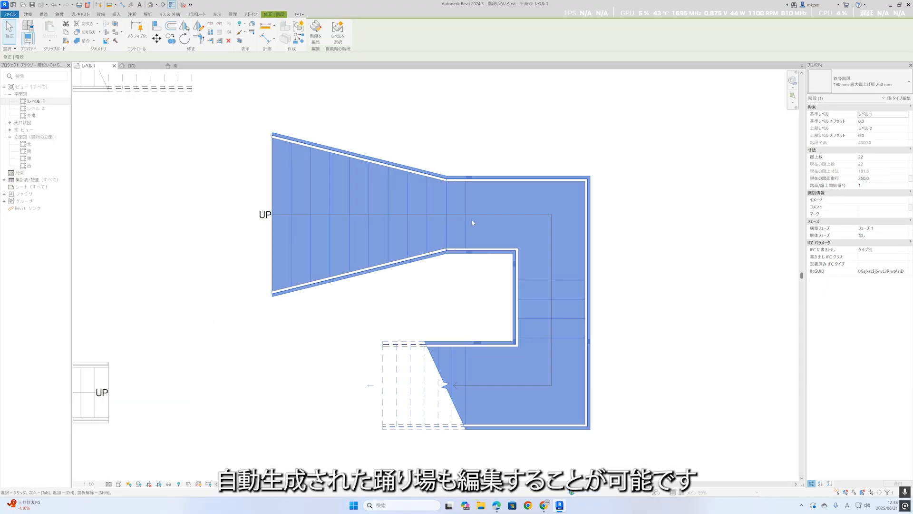
pyautogui.click(322, 40)
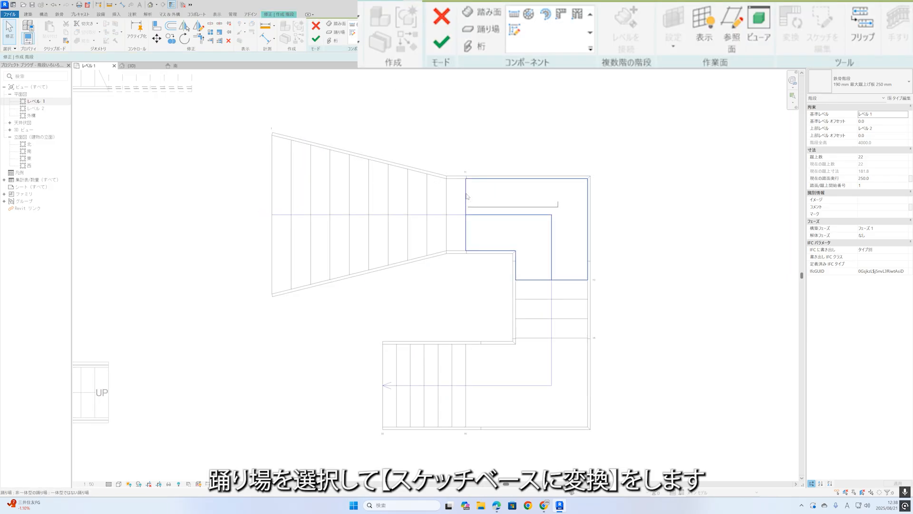
pyautogui.click(467, 196)
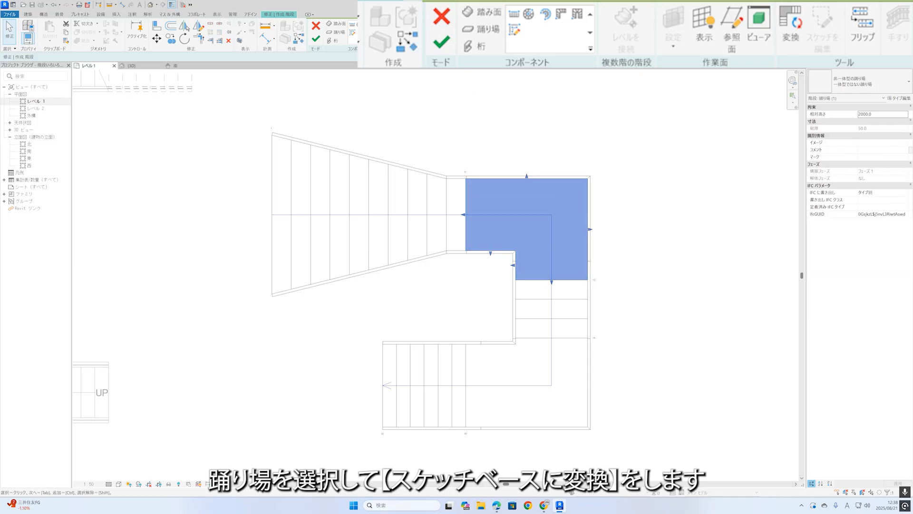
pyautogui.click(791, 28)
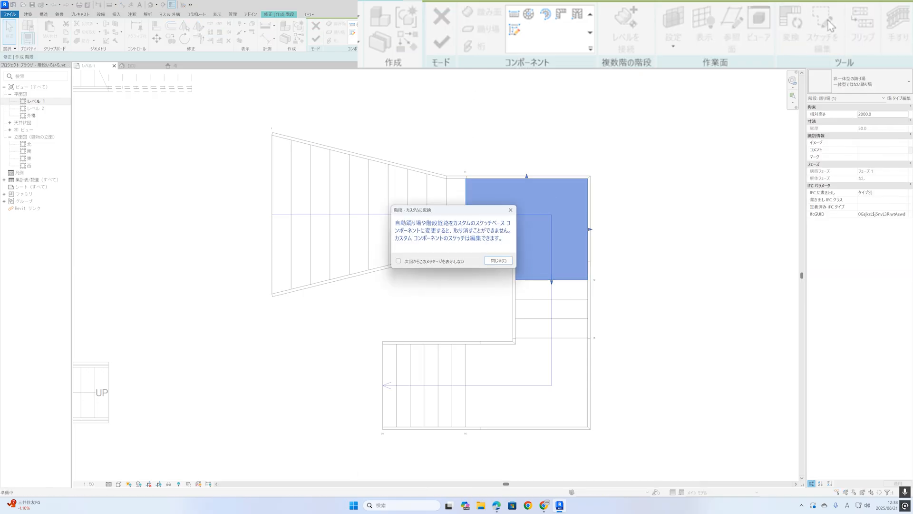
pyautogui.click(500, 263)
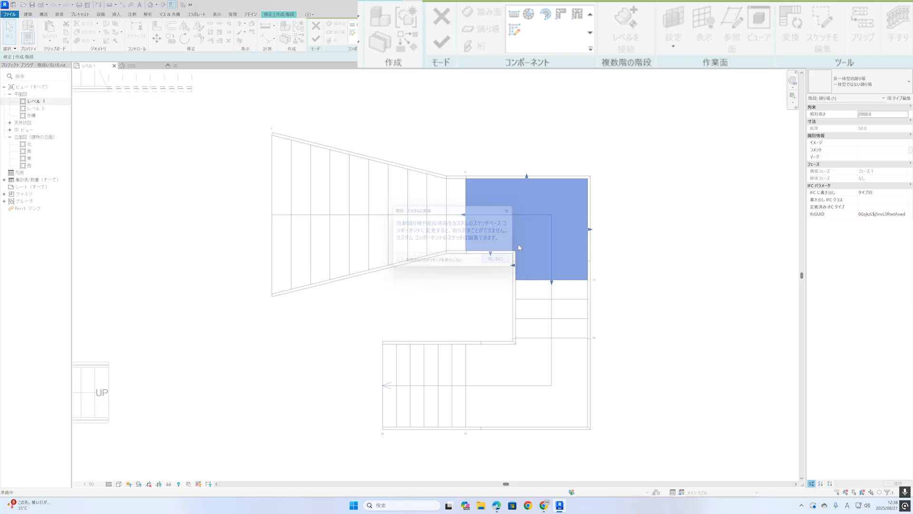
pyautogui.click(823, 29)
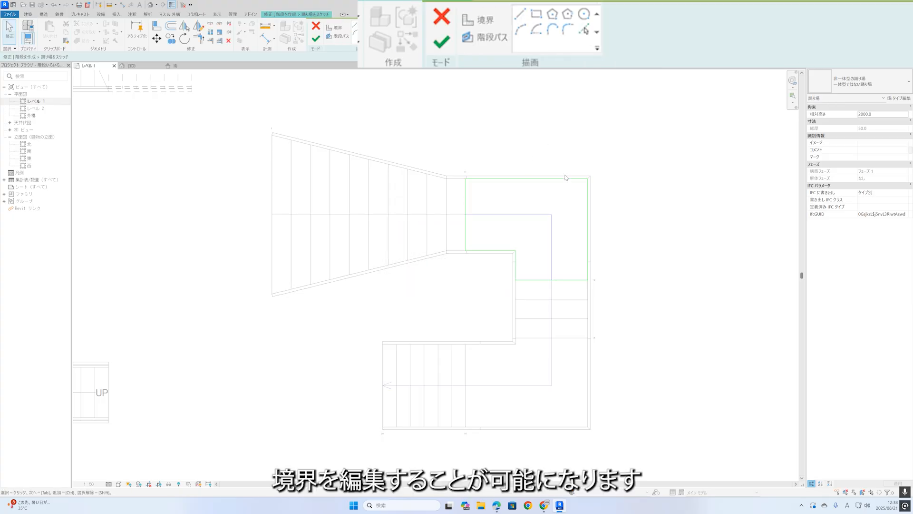
# Round the outer corner of the landing boundary with a fillet arc and finish the landing sketch.
pyautogui.click(512, 178)
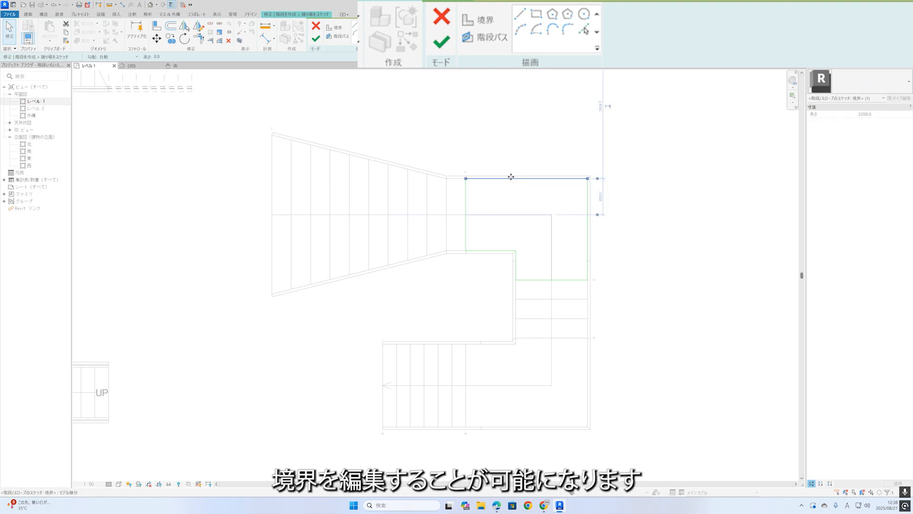
pyautogui.press('Escape')
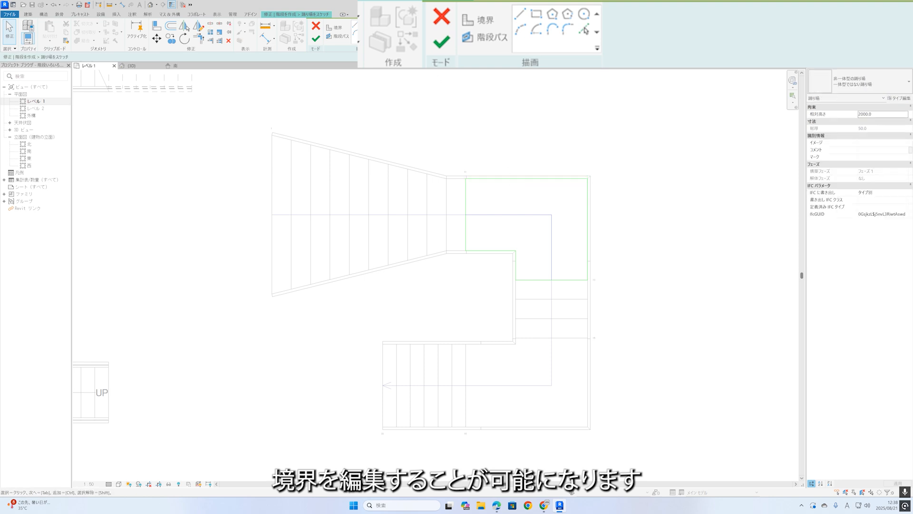
pyautogui.click(568, 29)
pyautogui.click(568, 179)
pyautogui.click(587, 215)
pyautogui.click(579, 195)
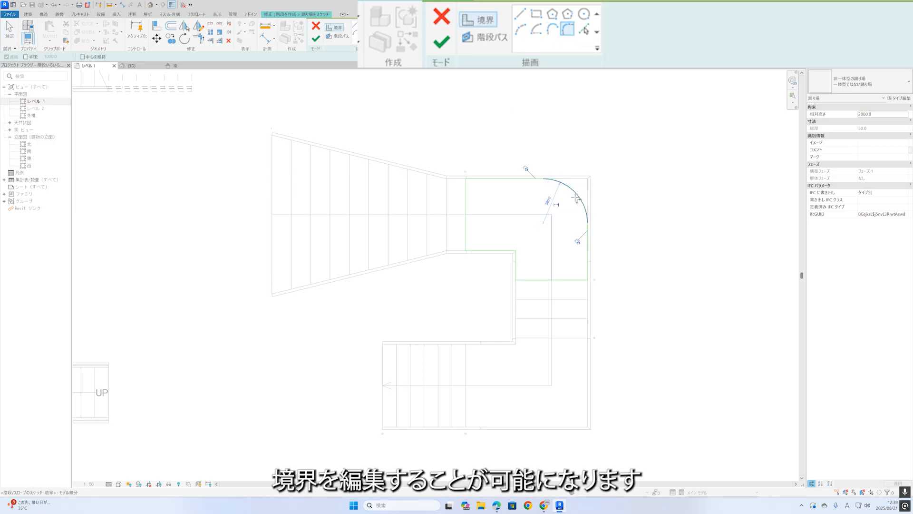
pyautogui.click(316, 39)
pyautogui.click(465, 91)
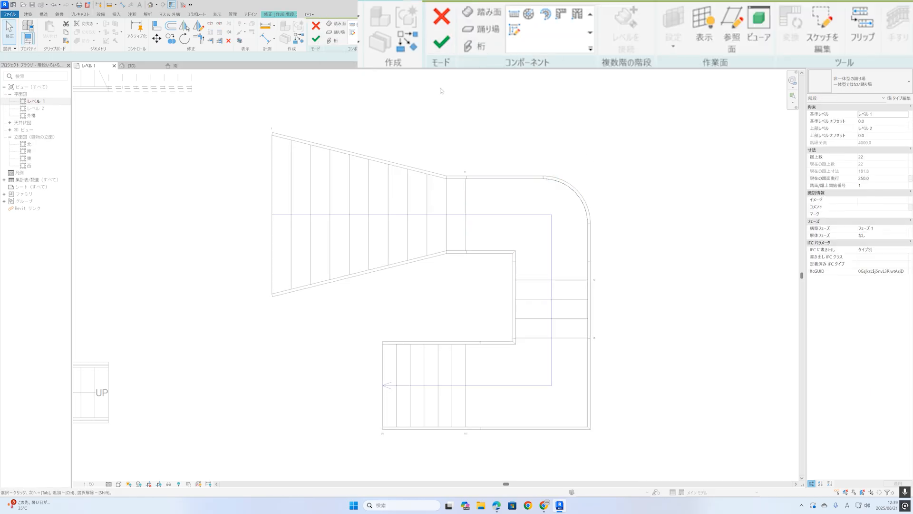
# Finish the stair edit and inspect the rounded landing in the 3D view.
pyautogui.click(442, 42)
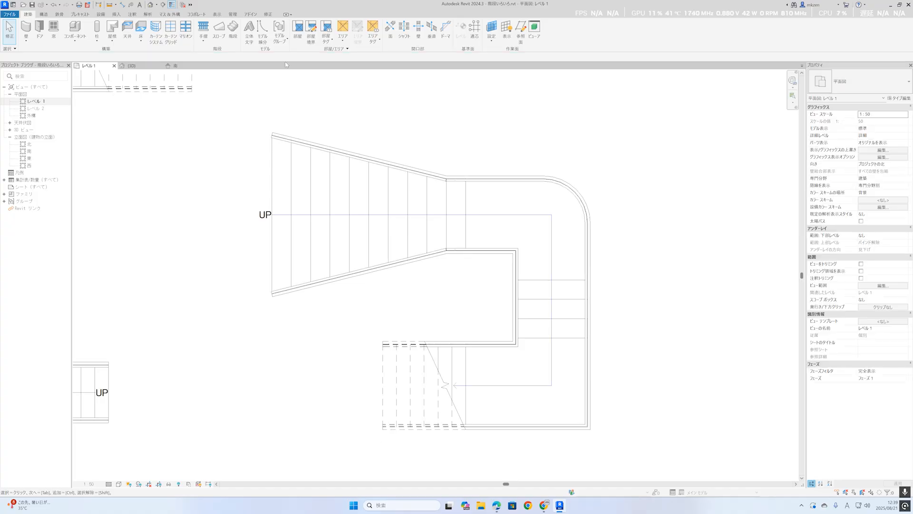
pyautogui.click(151, 6)
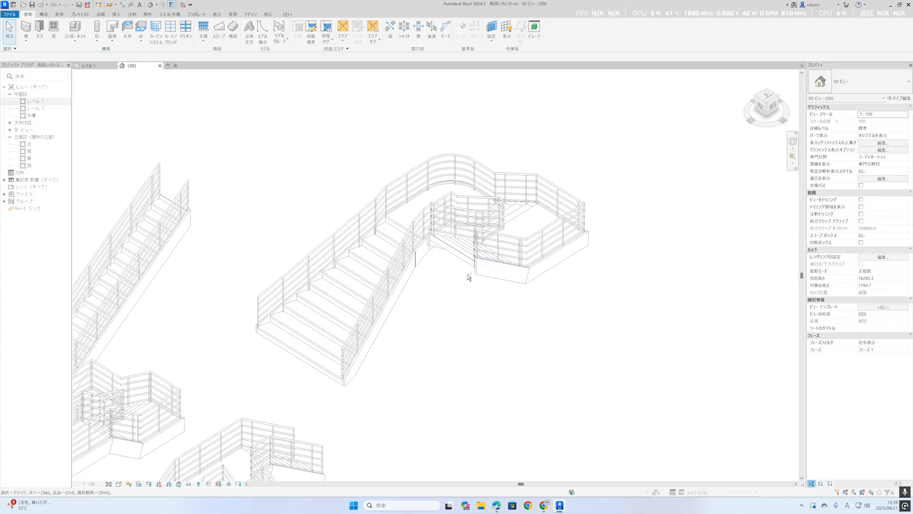
pyautogui.keyDown('shift'); pyautogui.moveTo(452, 300); pyautogui.dragTo(483, 306, button='middle'); pyautogui.keyUp('shift')
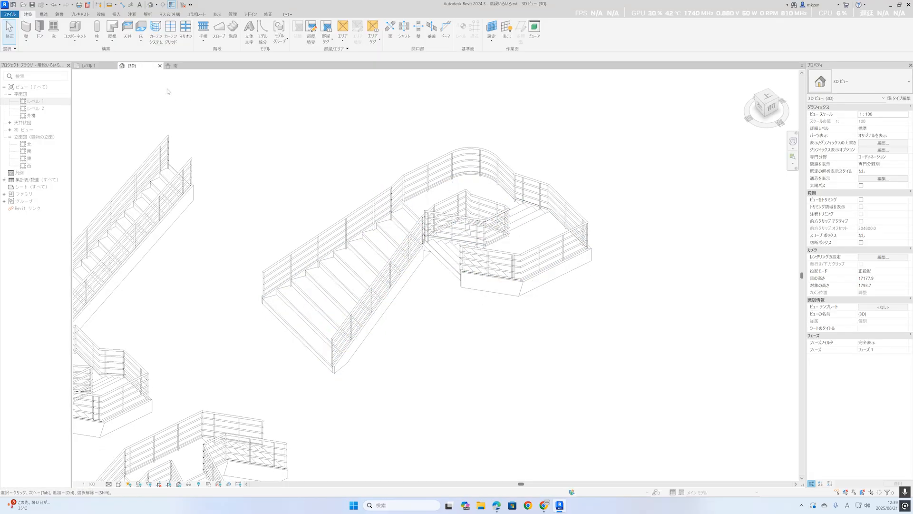
# Return to the Level 1 plan and start editing the stair with the flared run and rounded landing.
pyautogui.click(181, 68)
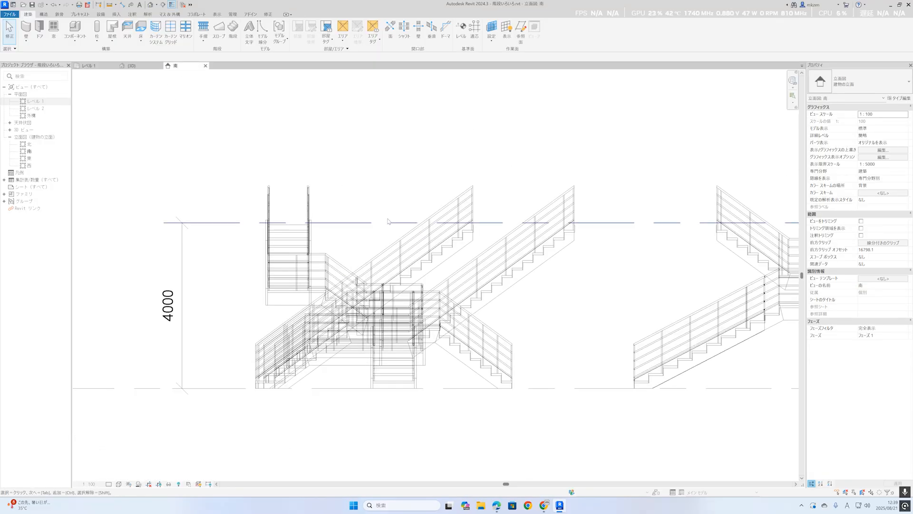
pyautogui.click(96, 67)
pyautogui.click(441, 203)
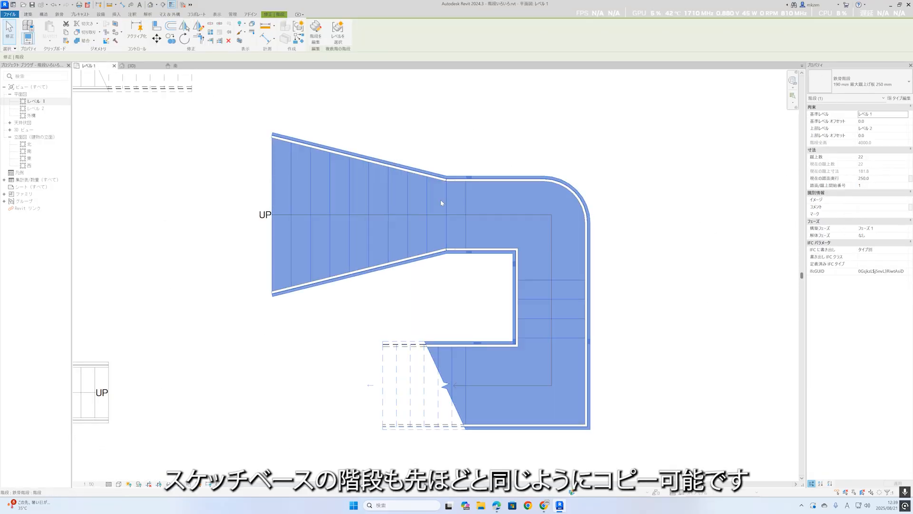
pyautogui.click(310, 37)
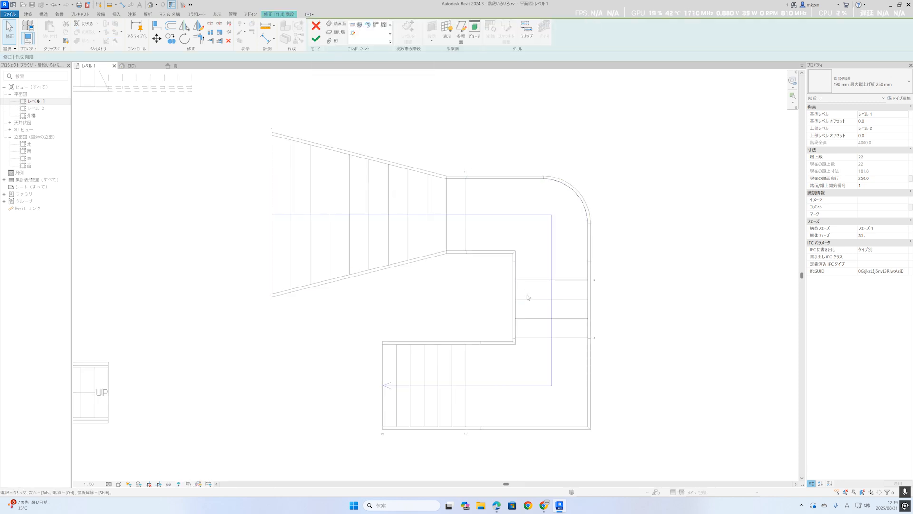
# Copy the flared lower run to the empty space directly above the original in plan.
pyautogui.click(389, 238)
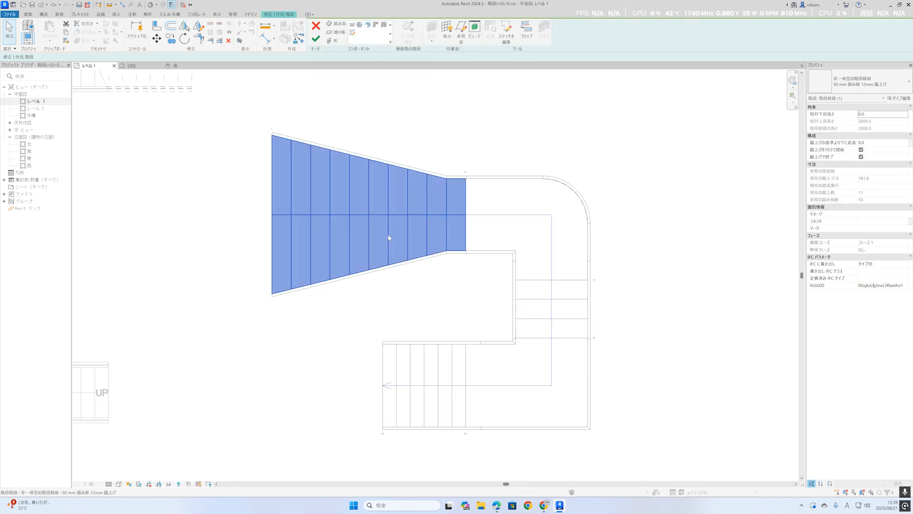
pyautogui.moveTo(397, 177); pyautogui.dragTo(401, 237, button='middle')
pyautogui.press('m')
pyautogui.press('v')
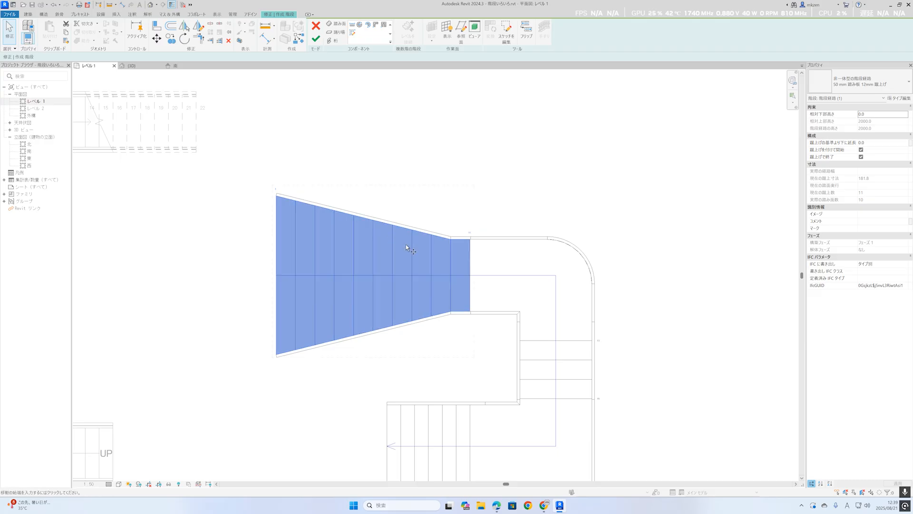
pyautogui.press('c')
pyautogui.press('o')
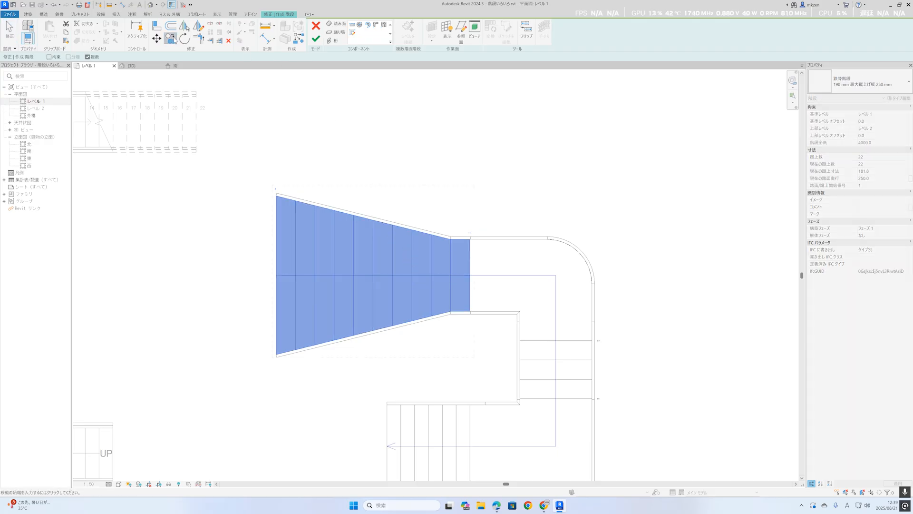
pyautogui.click(417, 97)
pyautogui.moveTo(421, 99); pyautogui.dragTo(412, 188, button='middle')
# Rotate the copied flared run a quarter turn clockwise so its narrow end faces the landing.
pyautogui.press('r')
pyautogui.press('o')
pyautogui.click(232, 176)
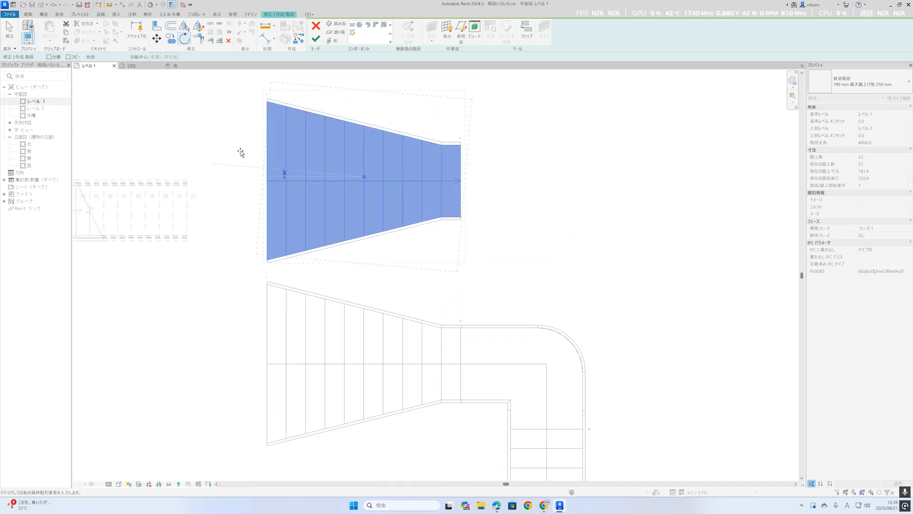
pyautogui.click(366, 78)
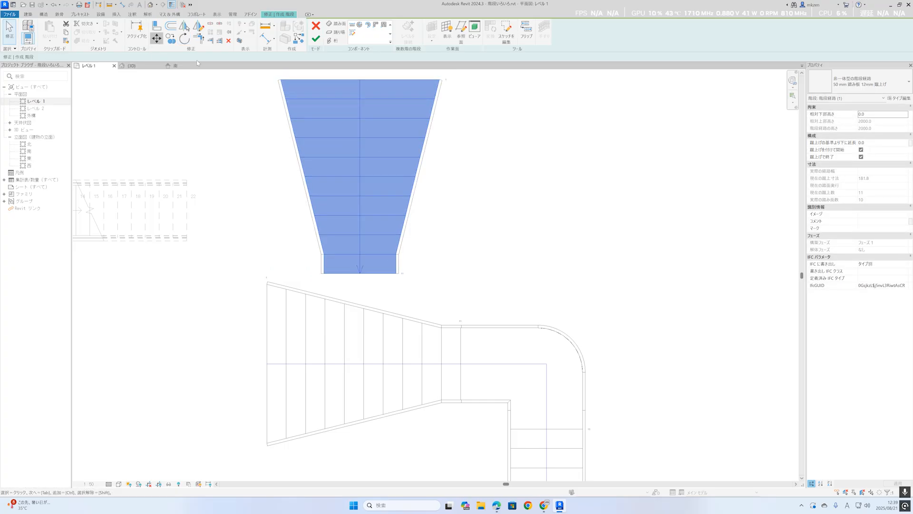
# Move the rotated run so its narrow end meets the midpoint of the landing's upper straight edge.
pyautogui.click(156, 39)
pyautogui.click(401, 274)
pyautogui.scroll(2, 540, 323)
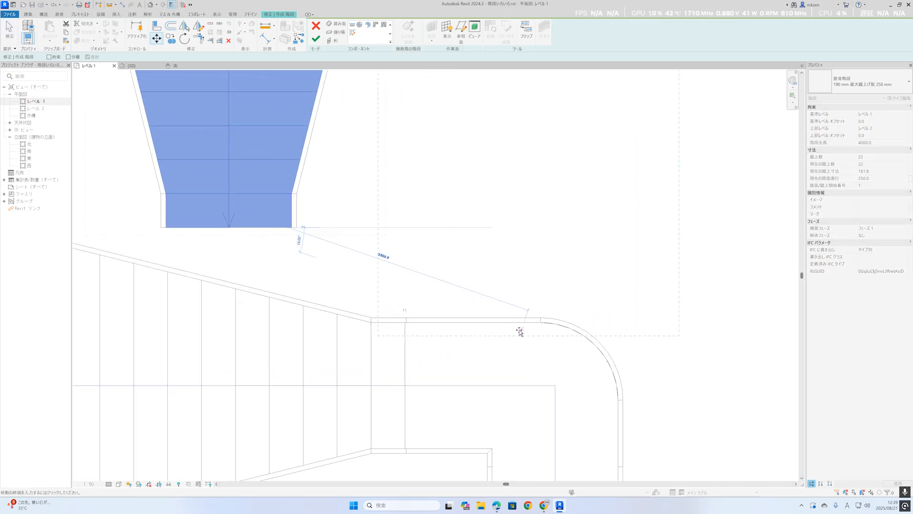
pyautogui.scroll(2, 499, 321)
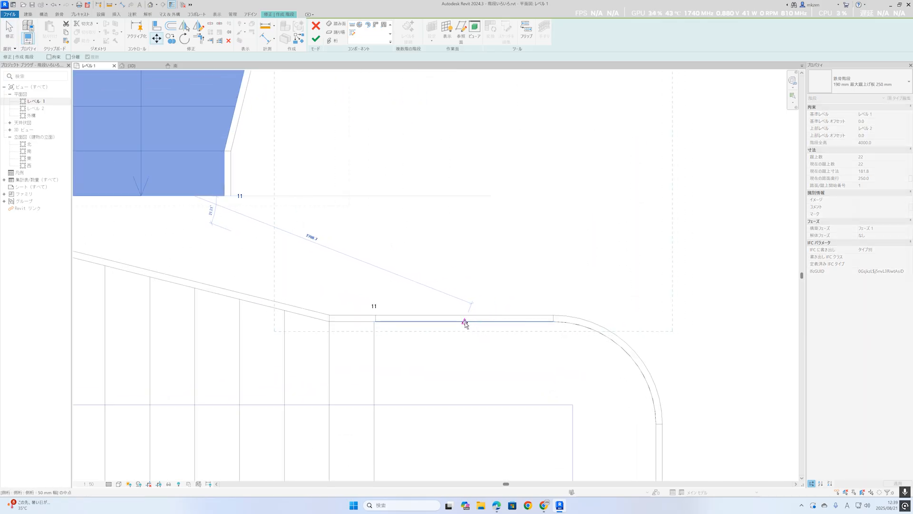
pyautogui.click(465, 322)
pyautogui.press('Escape')
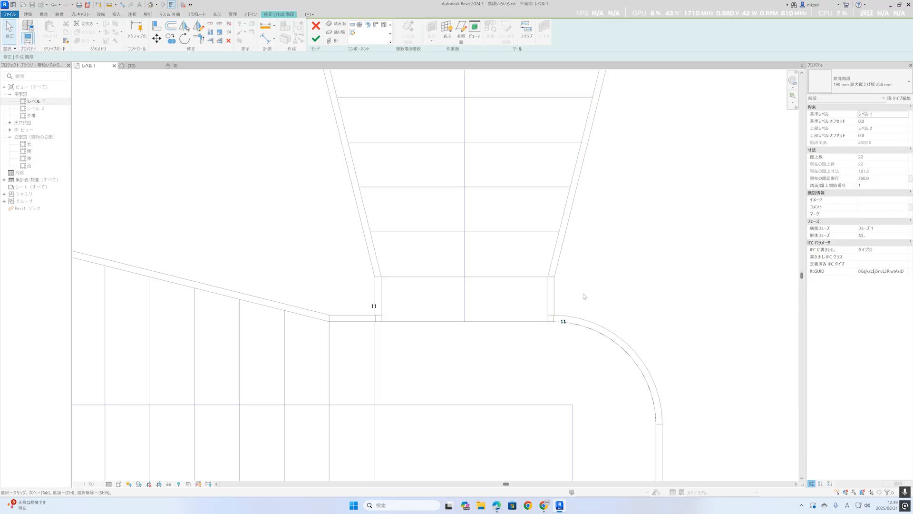
# Finish the stair edit and inspect the stair with its two flared lower runs in the 3D view.
pyautogui.scroll(-4, 585, 295)
pyautogui.click(316, 39)
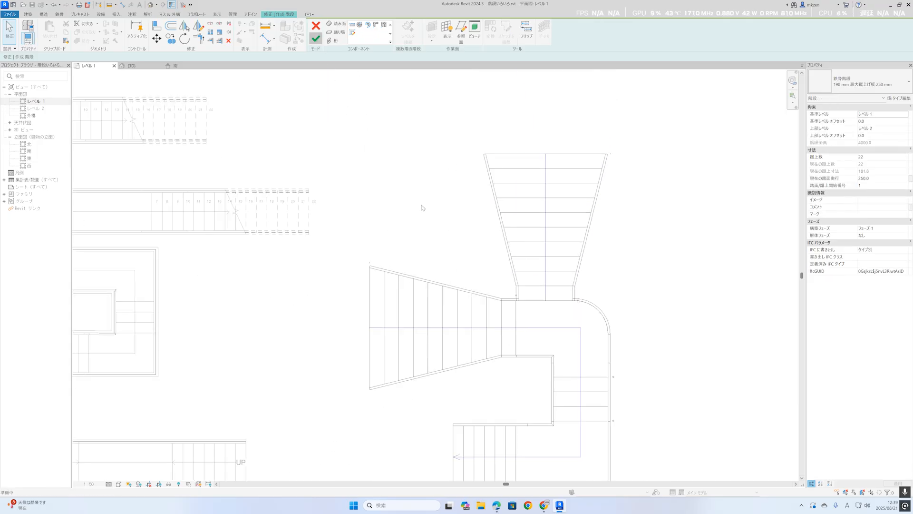
pyautogui.click(150, 4)
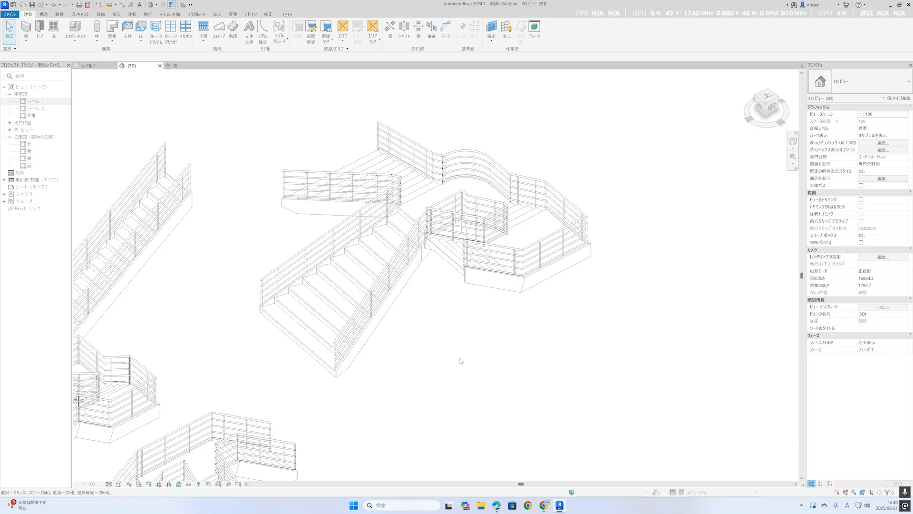
pyautogui.moveTo(469, 342); pyautogui.dragTo(508, 428, button='middle')
pyautogui.keyDown('shift'); pyautogui.moveTo(551, 461); pyautogui.dragTo(514, 395, button='middle'); pyautogui.keyUp('shift')
pyautogui.click(528, 423)
pyautogui.click(512, 391)
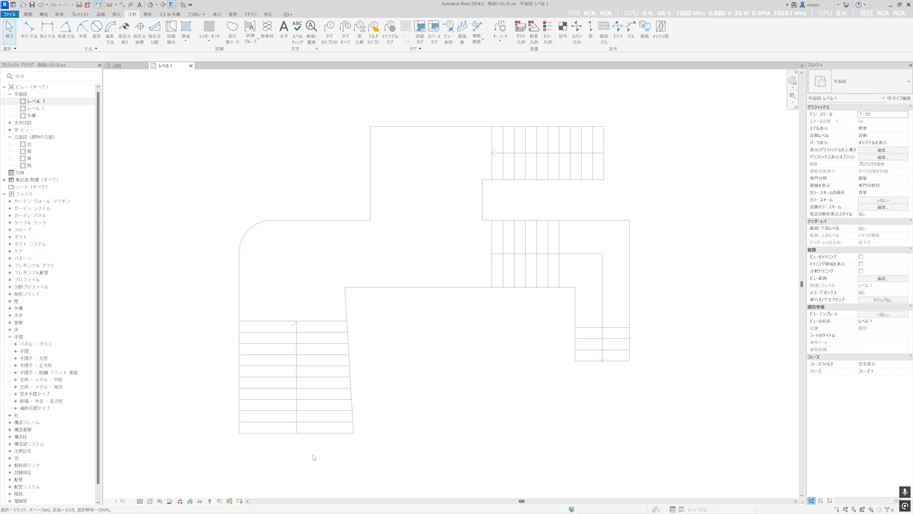
# Select the riser lines of each flight in the Level 1 reference linework in turn to check how many there are.
pyautogui.moveTo(265, 449); pyautogui.dragTo(258, 293)
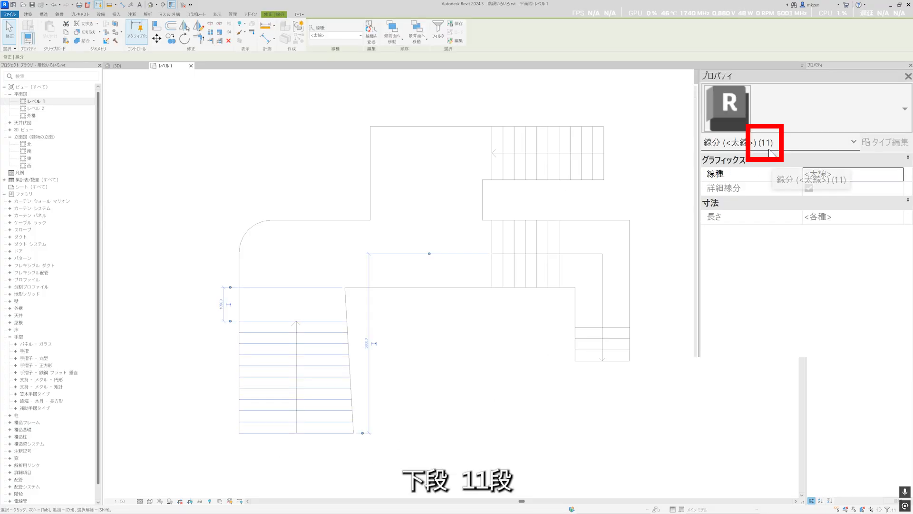
pyautogui.click(632, 169)
pyautogui.moveTo(623, 165); pyautogui.dragTo(488, 172)
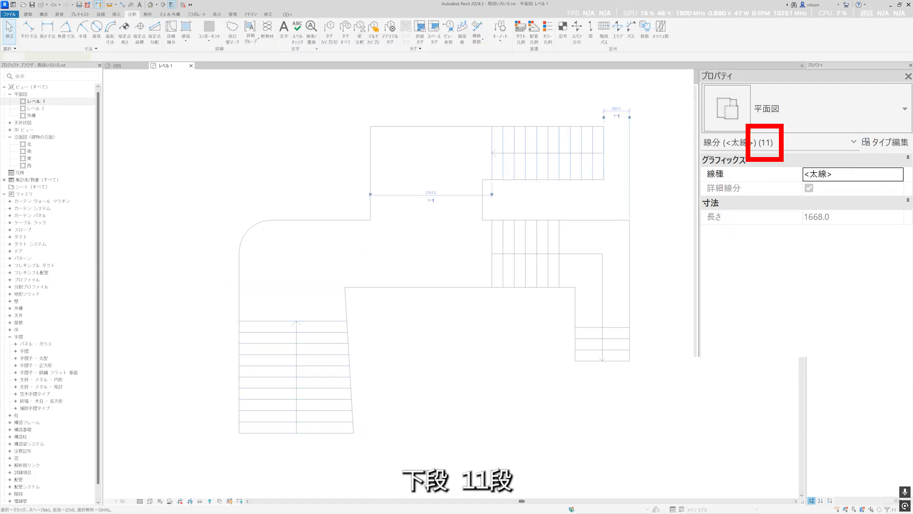
pyautogui.click(678, 197)
pyautogui.moveTo(571, 239); pyautogui.dragTo(459, 251)
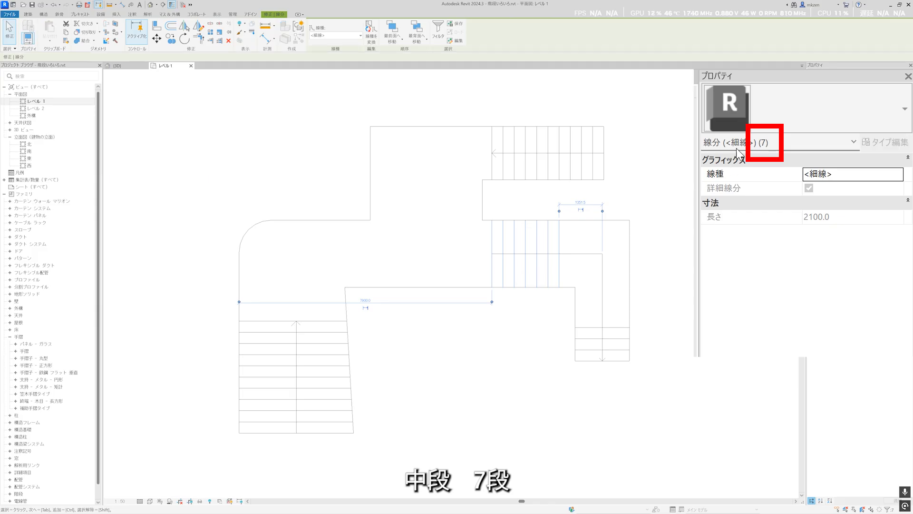
pyautogui.click(669, 313)
pyautogui.moveTo(631, 374); pyautogui.dragTo(577, 308)
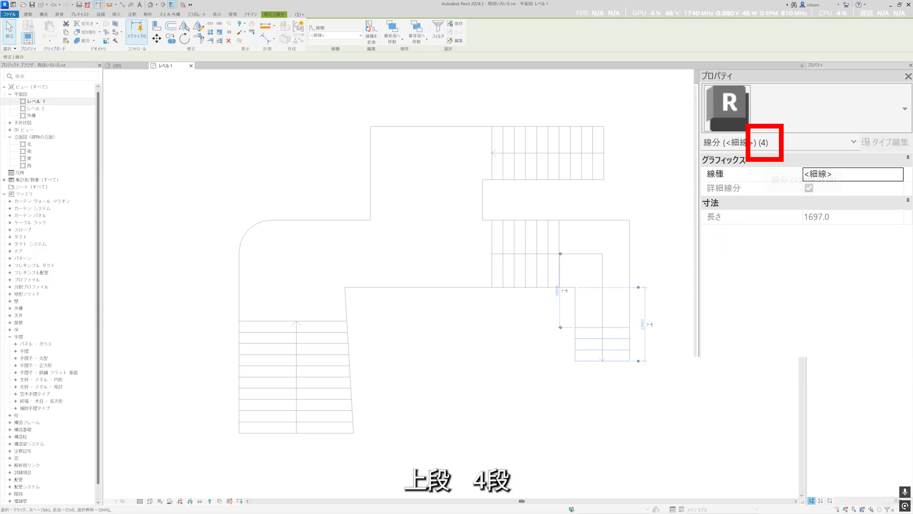
pyautogui.click(752, 191)
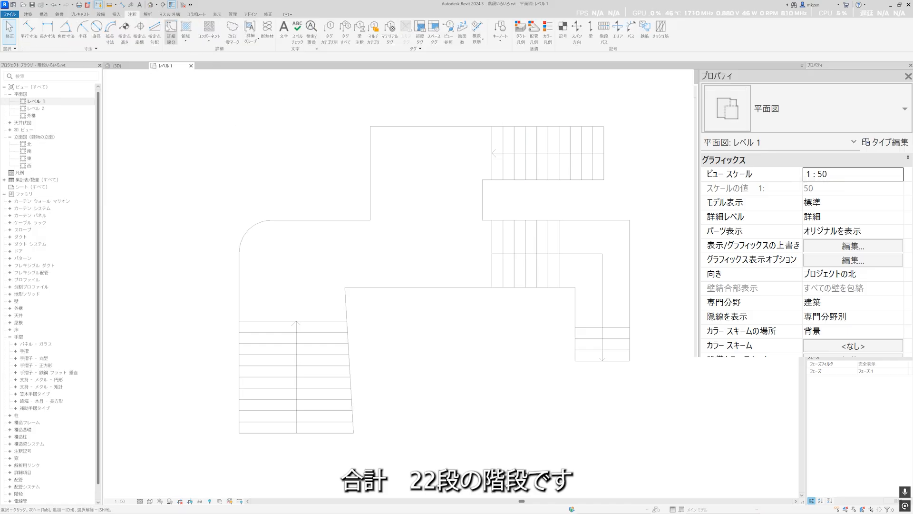
# Start a new stair with a sketched run and pick the upper right flight's two long edges as boundaries.
pyautogui.click(28, 15)
pyautogui.click(232, 34)
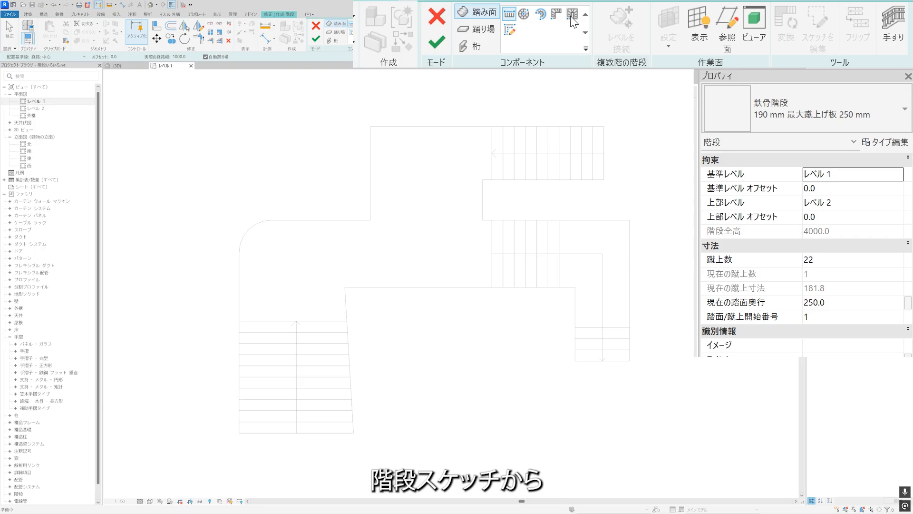
pyautogui.click(352, 32)
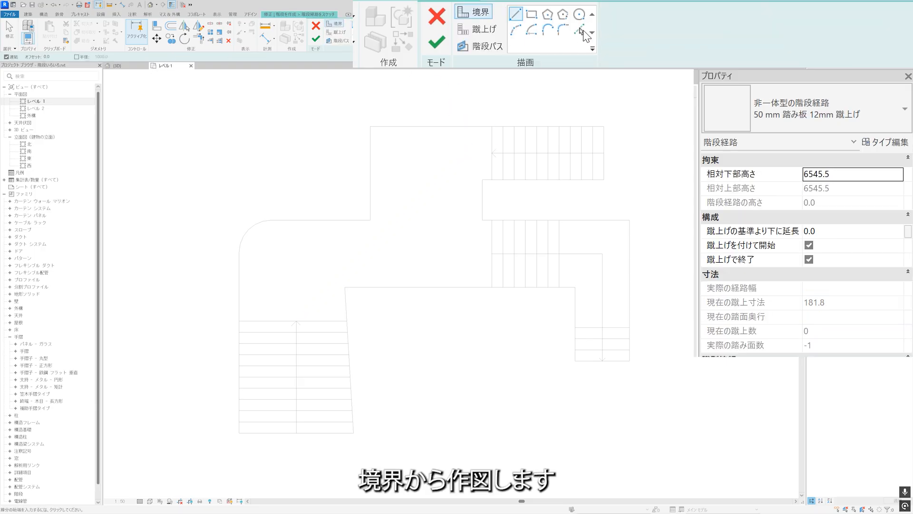
pyautogui.click(578, 31)
pyautogui.click(450, 127)
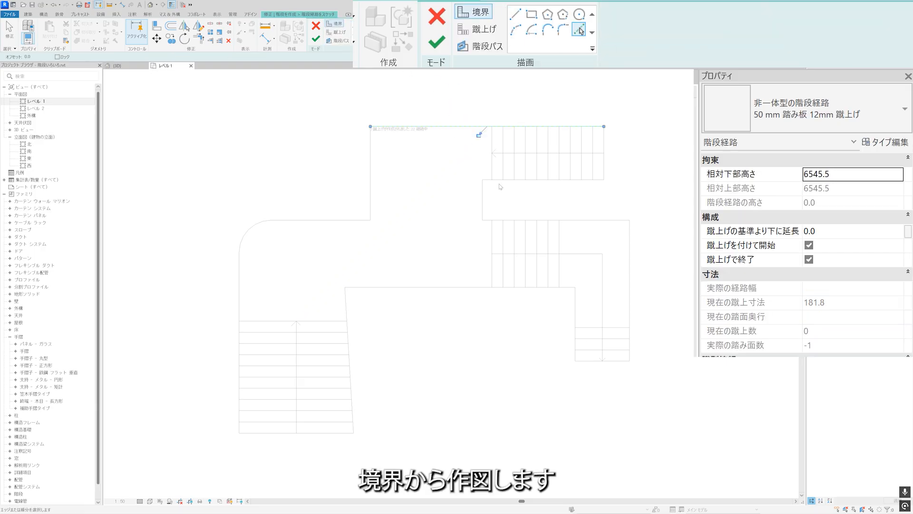
pyautogui.click(501, 181)
# Pick the 11 cross lines of the upper right flight as the risers of the run sketch.
pyautogui.click(479, 29)
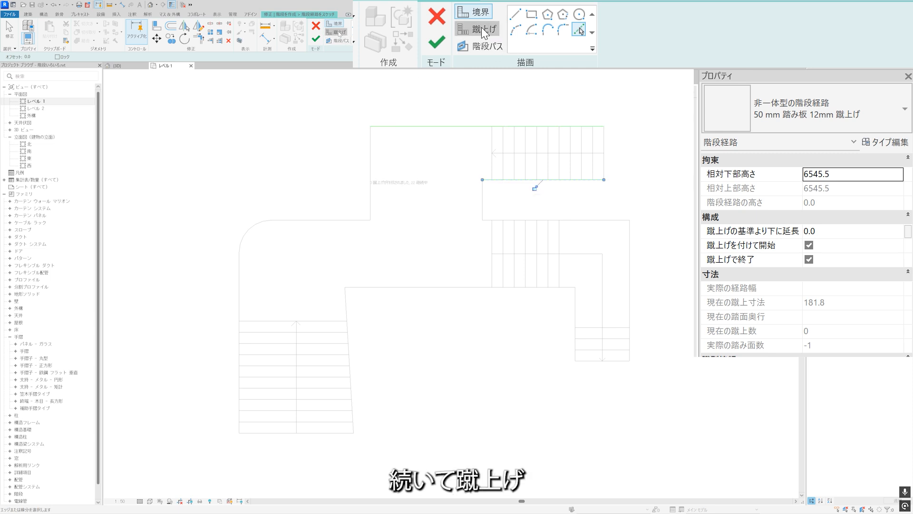
pyautogui.click(579, 30)
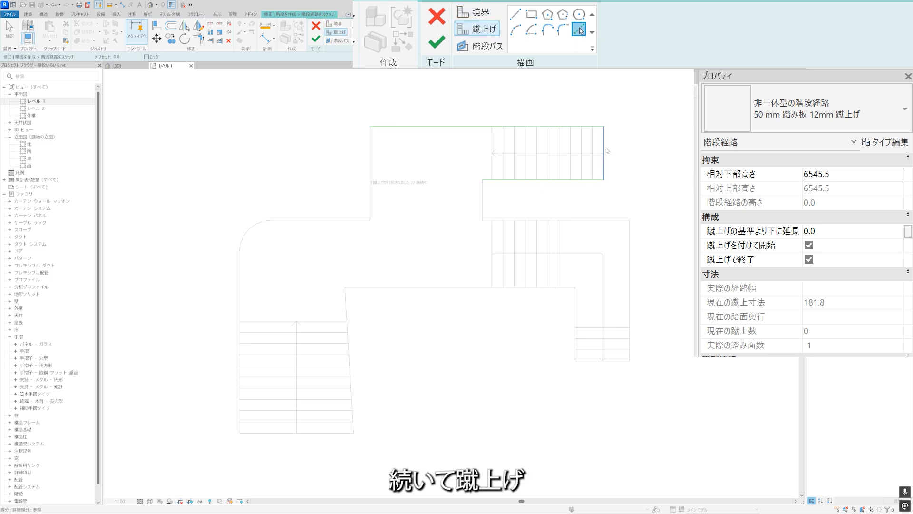
pyautogui.click(600, 147)
pyautogui.click(494, 142)
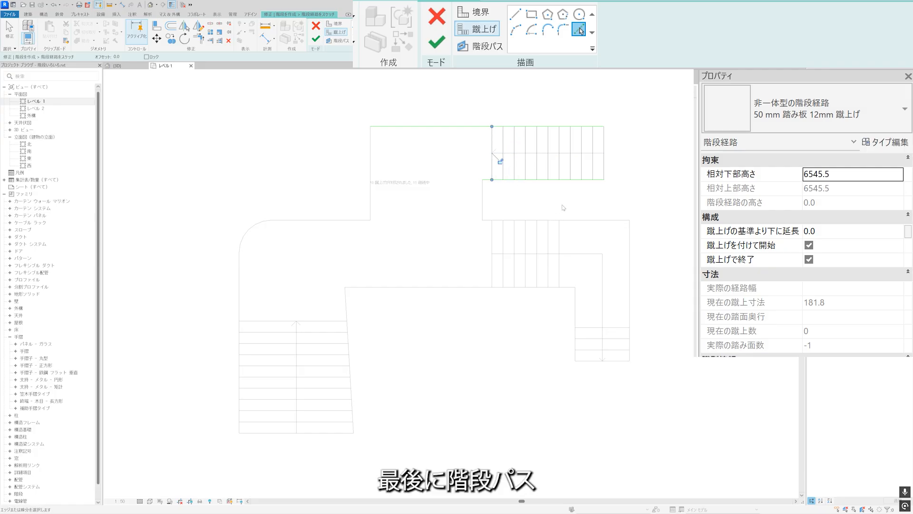
# Pick the flight's centre line as the stair path and finish the run sketch.
pyautogui.click(499, 49)
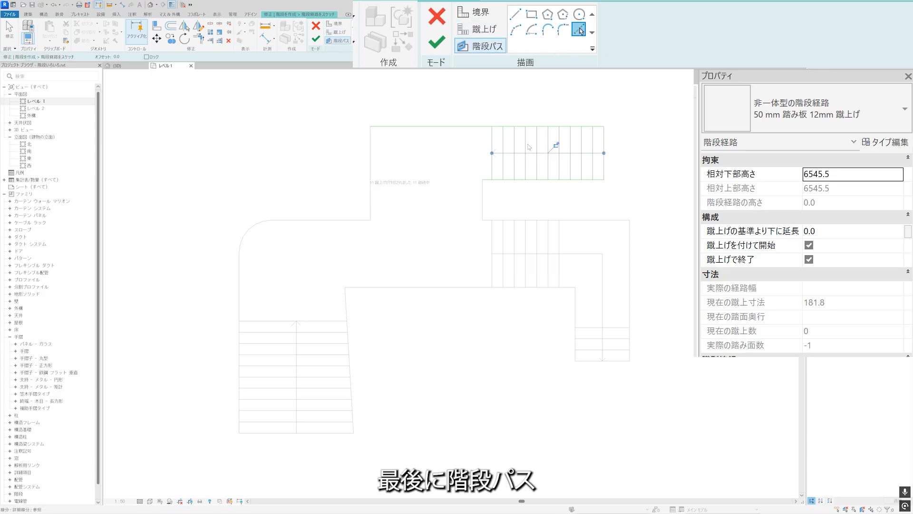
pyautogui.click(436, 42)
pyautogui.scroll(4, 572, 101)
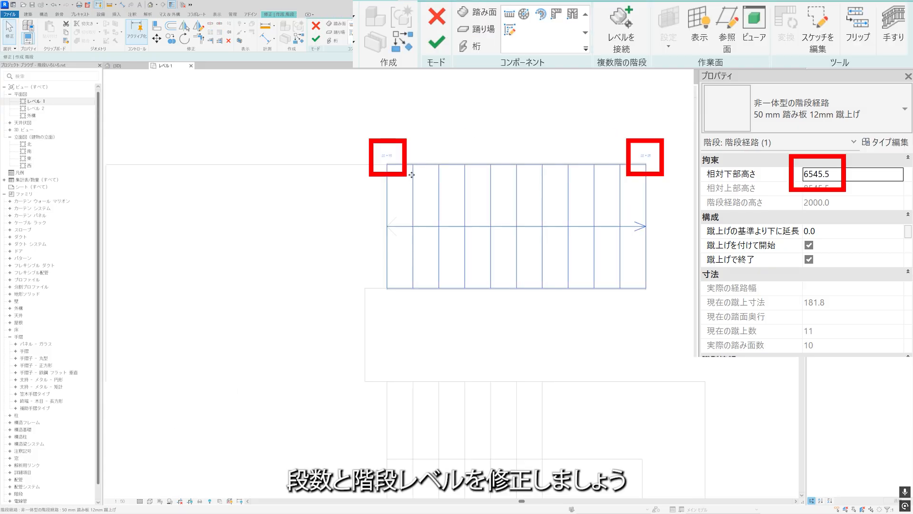
# Set the new run's relative base height to 0.
pyautogui.click(831, 175)
pyautogui.write('0')
pyautogui.press('Return')
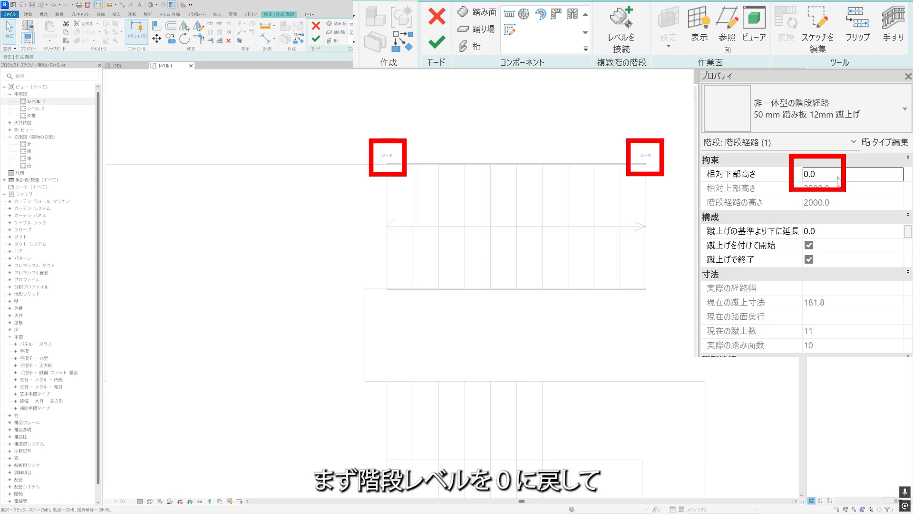
pyautogui.press('Escape')
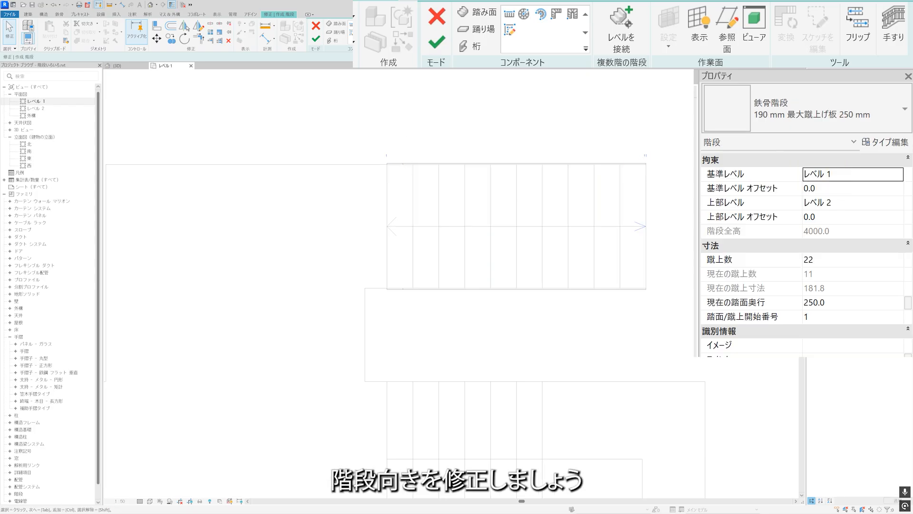
# Mirror the new run about the reference flight's right end line to reverse its direction.
pyautogui.click(533, 208)
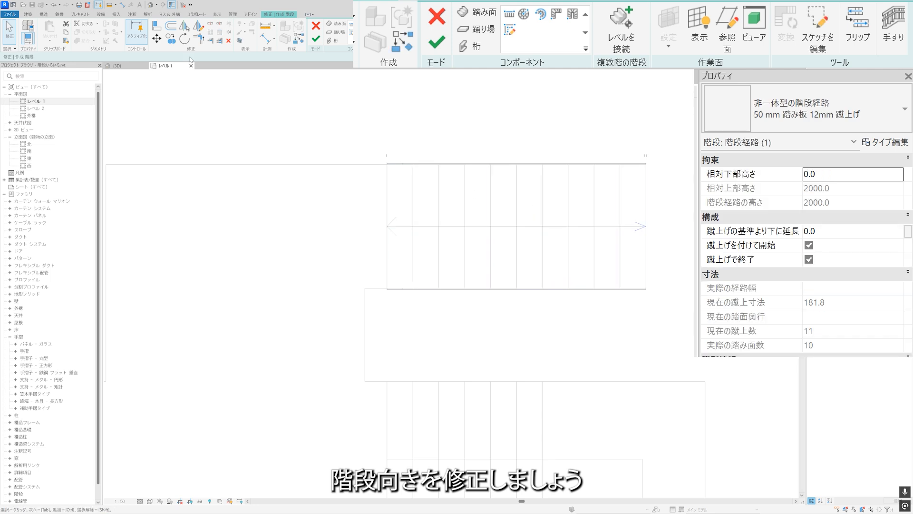
pyautogui.click(184, 26)
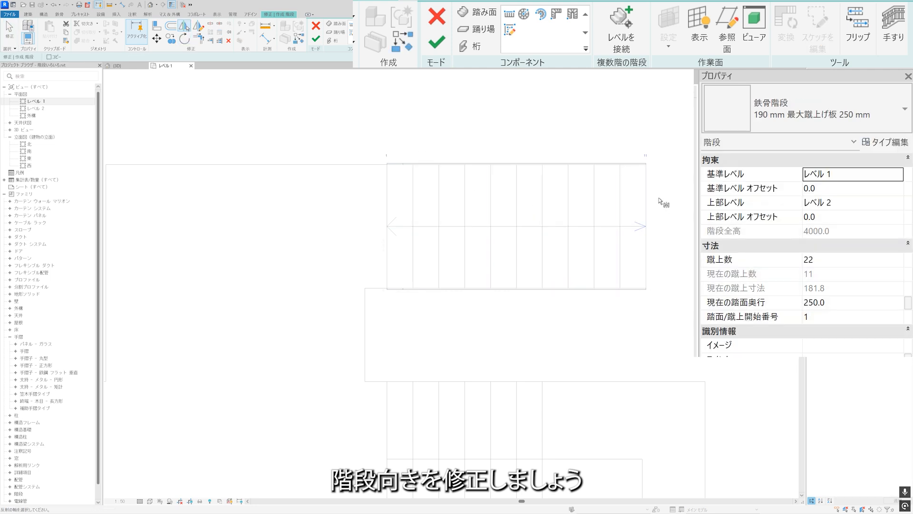
pyautogui.click(646, 189)
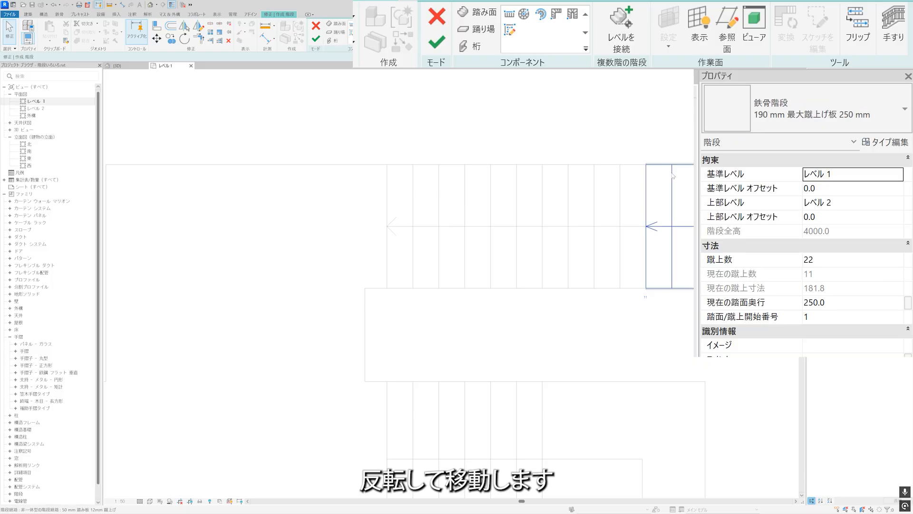
# Move the mirrored run back onto the reference flight, aligning its arrow end with the centre line's left endpoint.
pyautogui.click(161, 41)
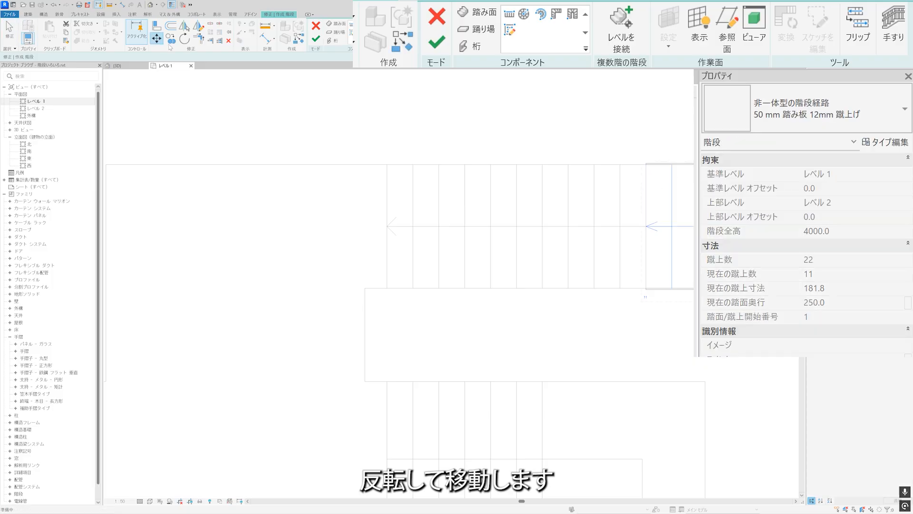
pyautogui.click(646, 227)
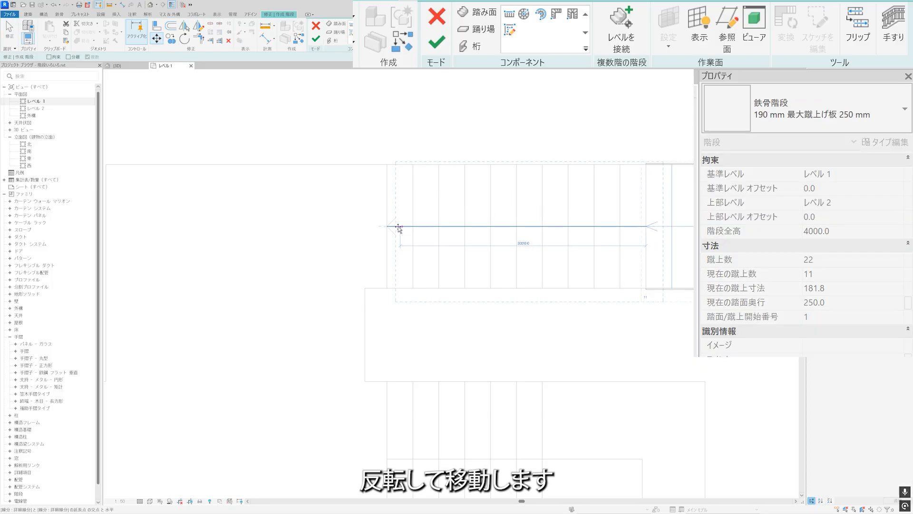
pyautogui.click(387, 226)
pyautogui.click(436, 133)
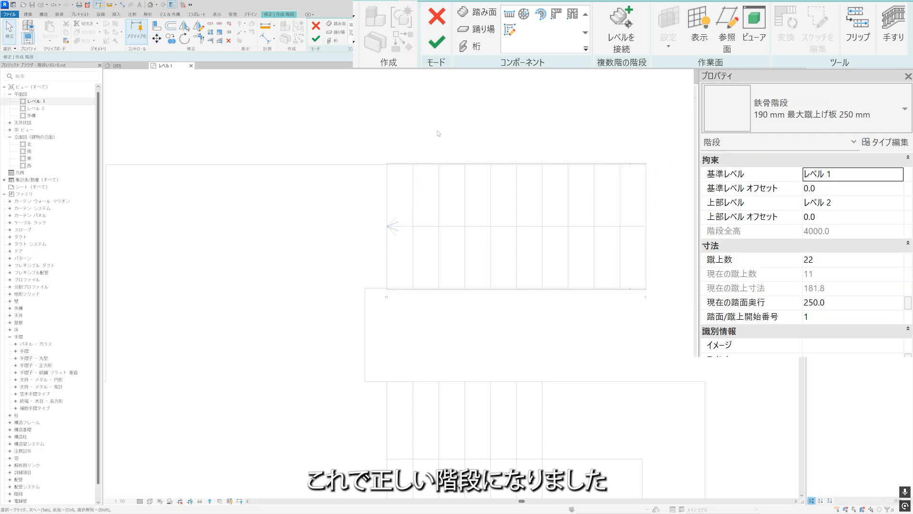
pyautogui.click(441, 182)
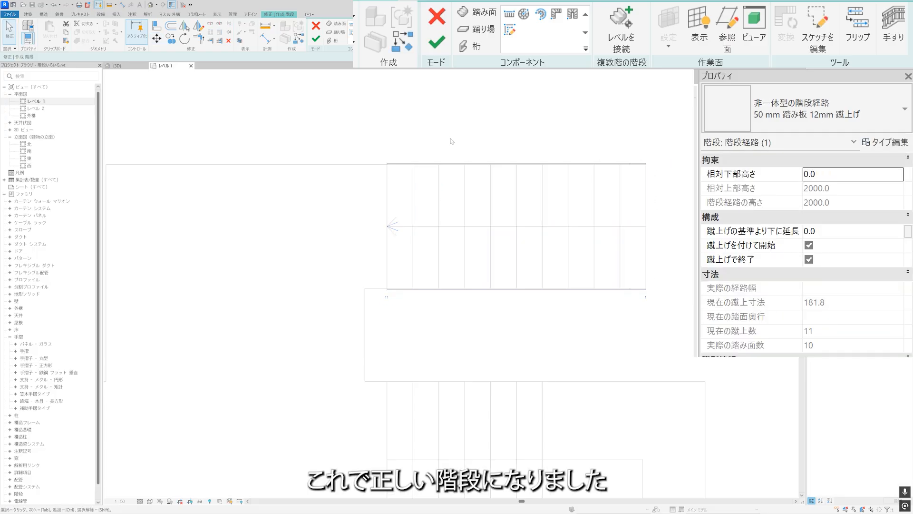
# Start a sketched run for the middle flight and pick its two long reference edges as the run boundaries.
pyautogui.click(509, 137)
pyautogui.scroll(-3, 509, 137)
pyautogui.scroll(-1, 544, 179)
pyautogui.moveTo(492, 218); pyautogui.dragTo(511, 190, button='middle')
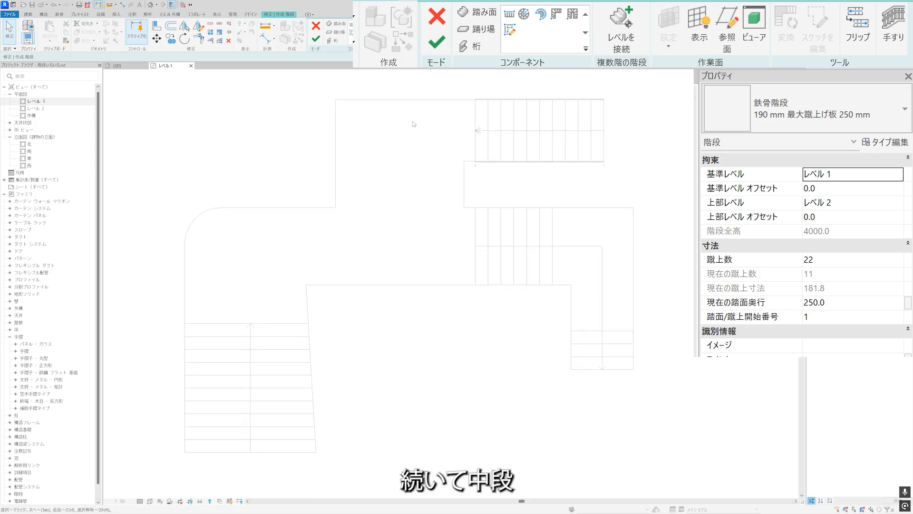
pyautogui.click(514, 31)
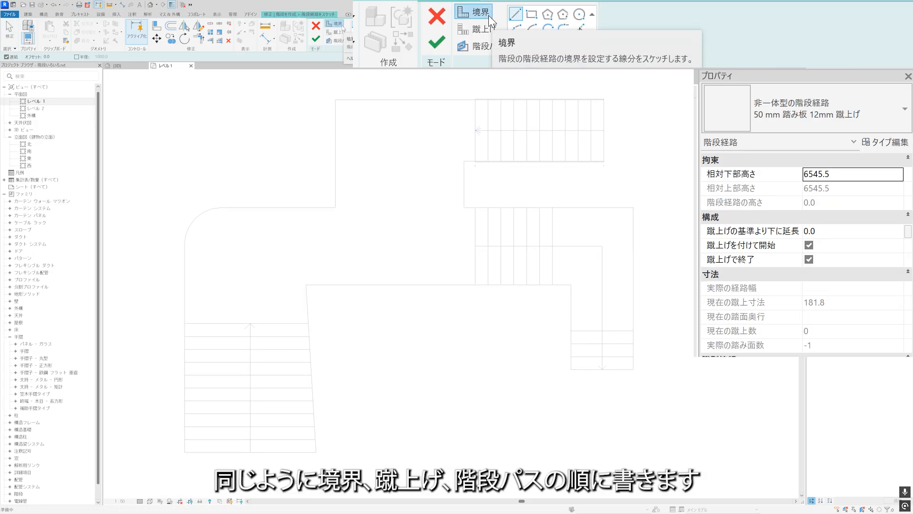
pyautogui.click(579, 31)
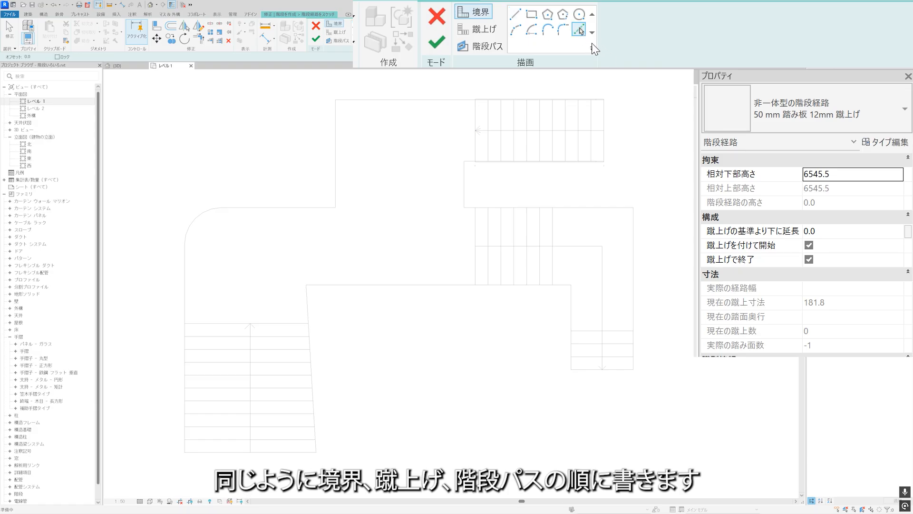
pyautogui.click(581, 209)
pyautogui.click(559, 287)
# Pick all of the middle flight's reference tread lines as risers.
pyautogui.click(478, 29)
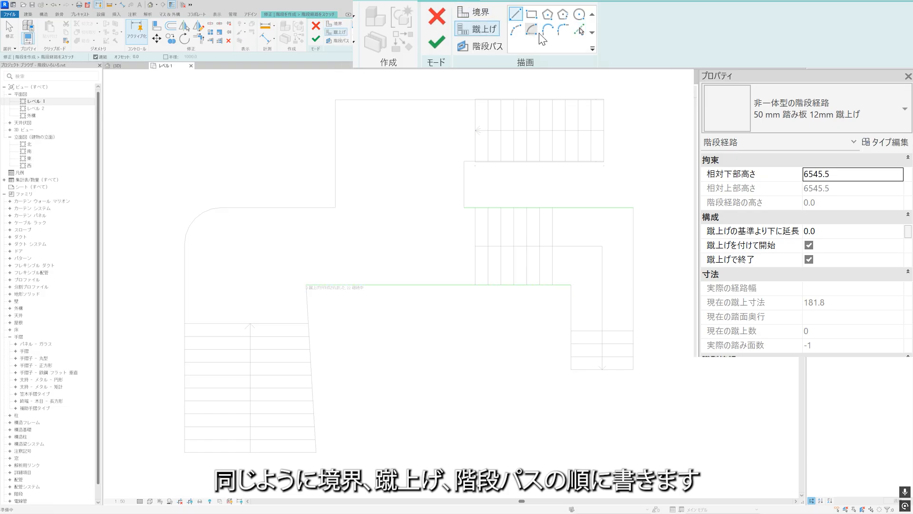
pyautogui.click(580, 31)
pyautogui.click(489, 224)
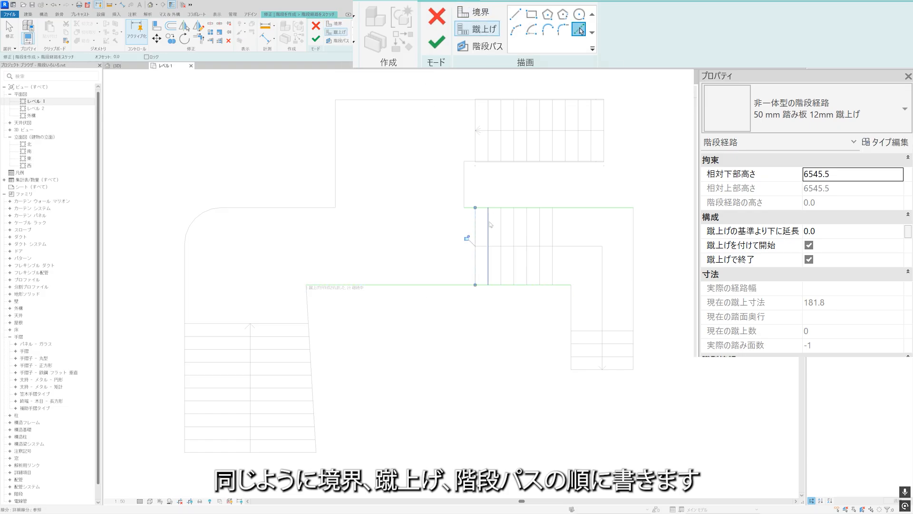
pyautogui.click(501, 226)
pyautogui.click(519, 228)
pyautogui.click(542, 232)
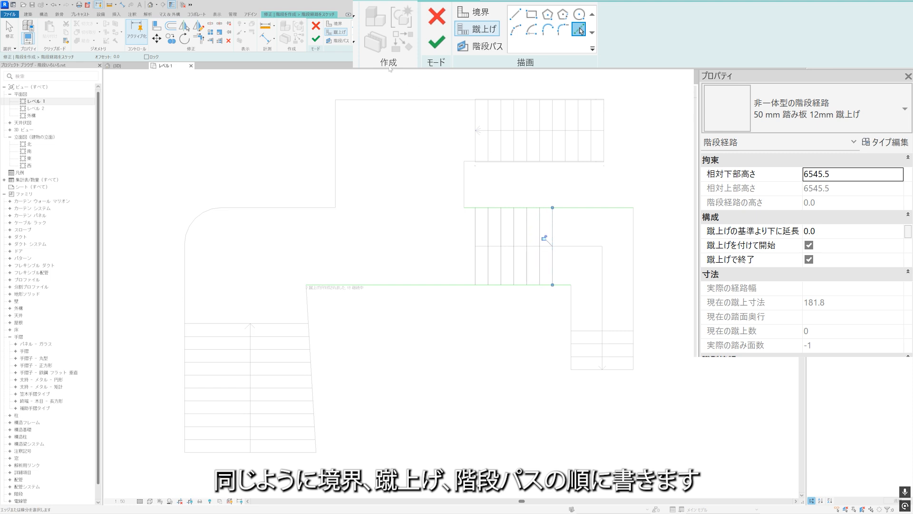
# Draw the stair path along the middle flight's centre line from its left end to its right end and finish the run sketch.
pyautogui.click(482, 46)
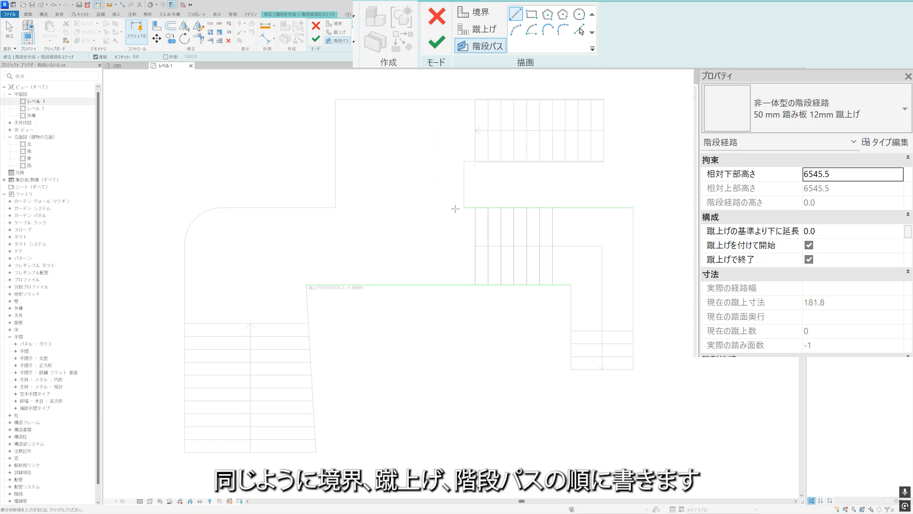
pyautogui.click(553, 247)
pyautogui.press('Escape')
pyautogui.press('Escape')
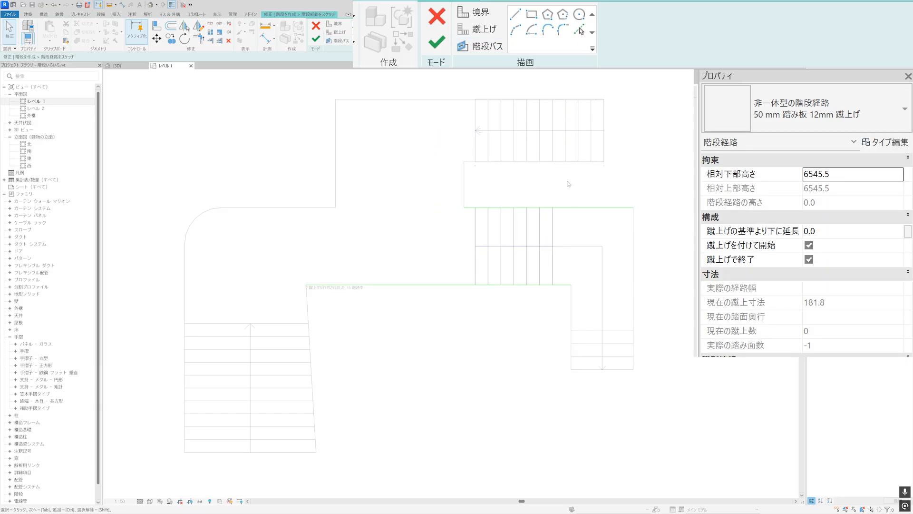
pyautogui.click(438, 47)
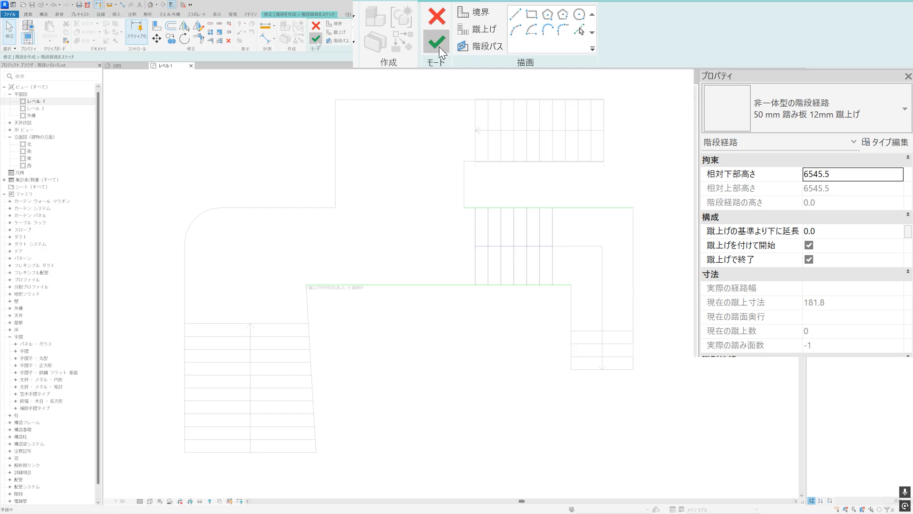
# Check the lower run's relative top height and set the middle run's relative base height to 2000 to match it.
pyautogui.scroll(2, 525, 200)
pyautogui.scroll(1, 525, 199)
pyautogui.moveTo(539, 199); pyautogui.dragTo(516, 272, button='middle')
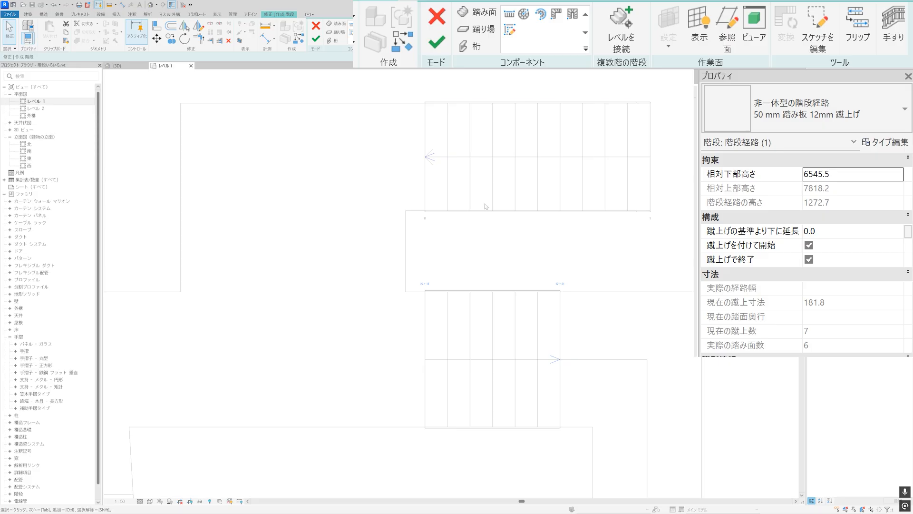
pyautogui.scroll(4, 490, 305)
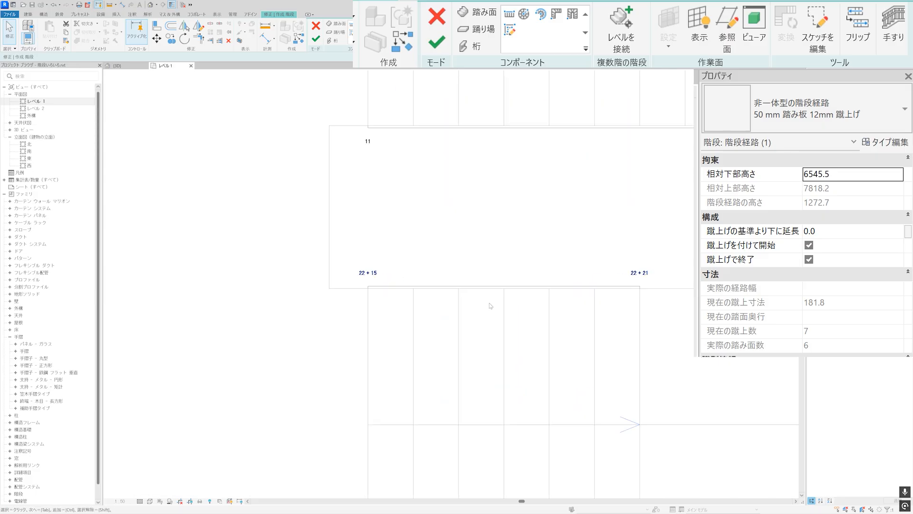
pyautogui.scroll(-4, 490, 306)
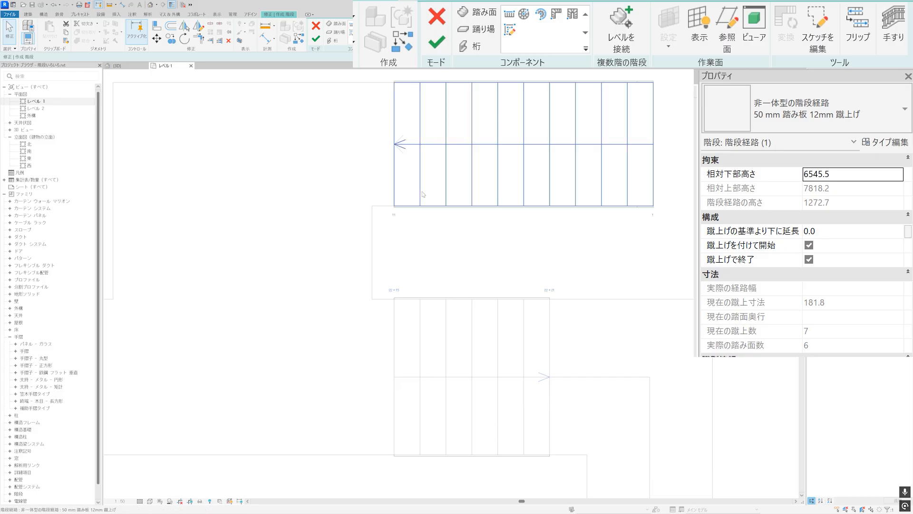
pyautogui.click(421, 190)
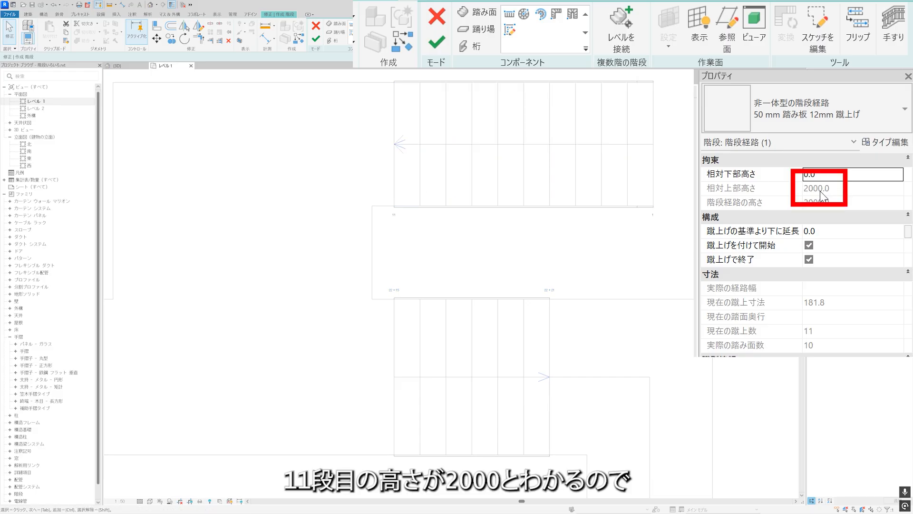
pyautogui.press('Escape')
pyautogui.click(490, 374)
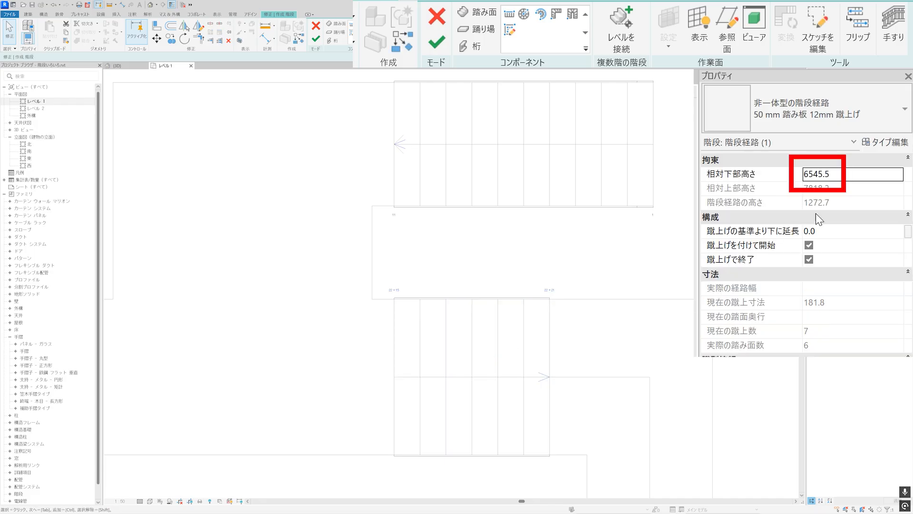
pyautogui.moveTo(845, 176); pyautogui.dragTo(803, 175)
pyautogui.write('2')
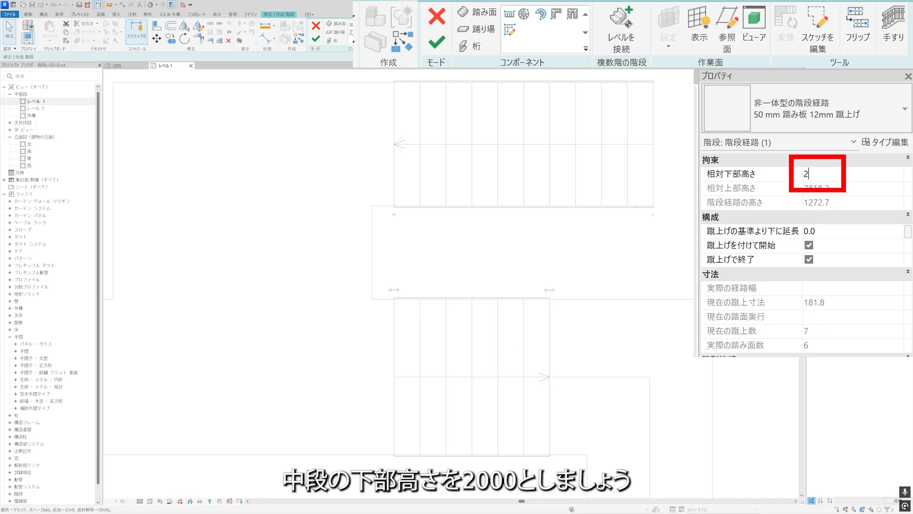
pyautogui.write('000')
pyautogui.press('Return')
pyautogui.press('Escape')
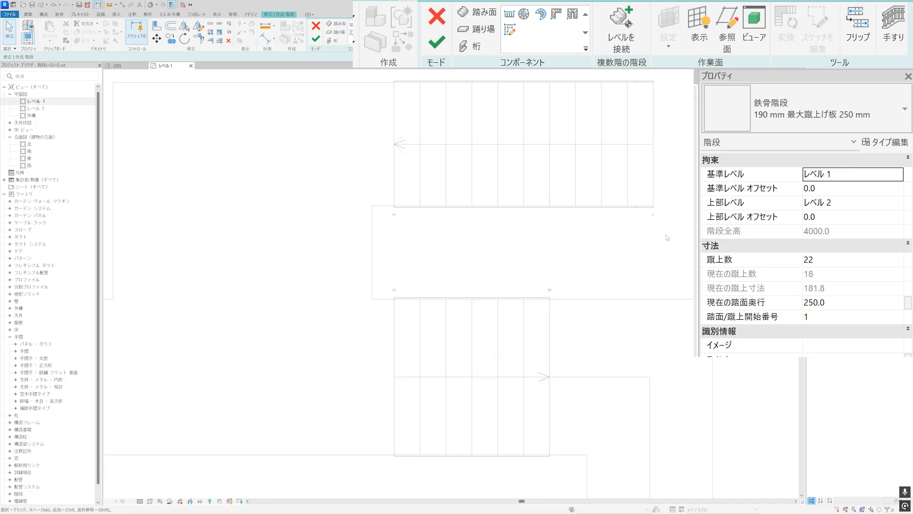
pyautogui.scroll(3, 469, 264)
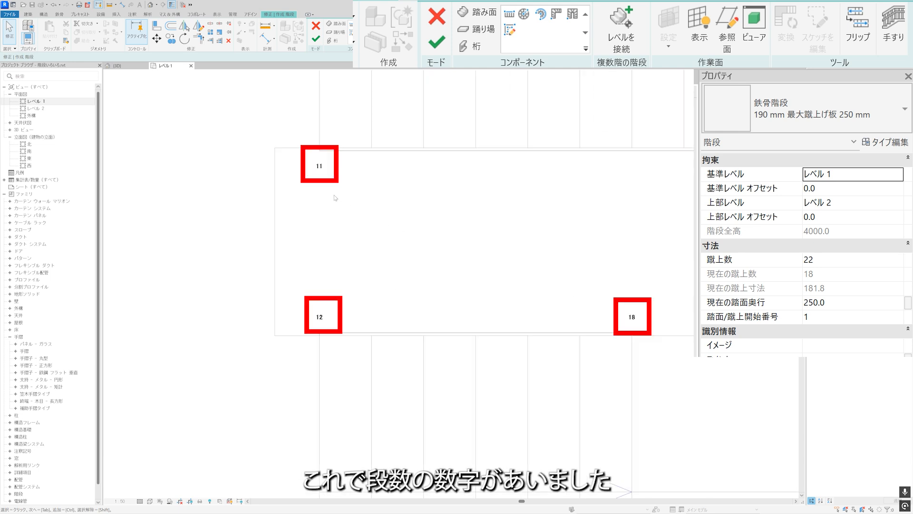
# Start a sketched run for the short upper flight and pick its two vertical reference edges as the run boundaries.
pyautogui.scroll(-4, 464, 220)
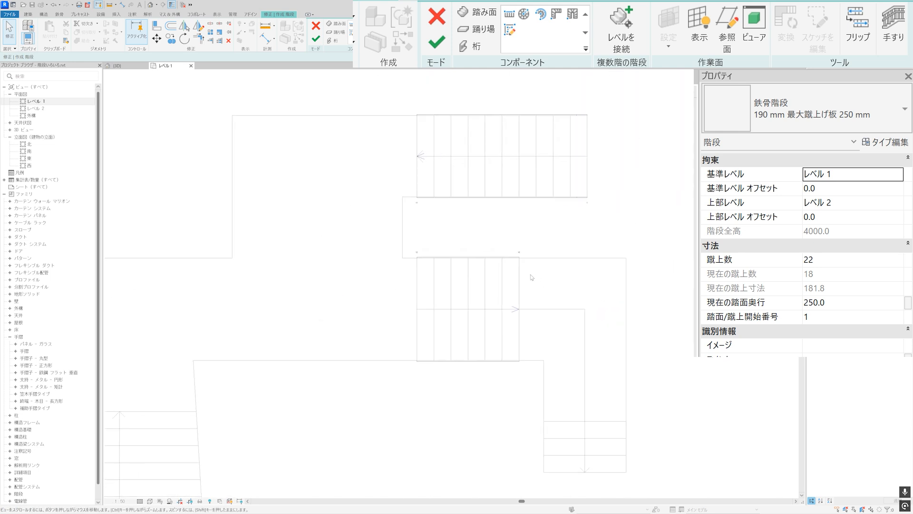
pyautogui.click(510, 15)
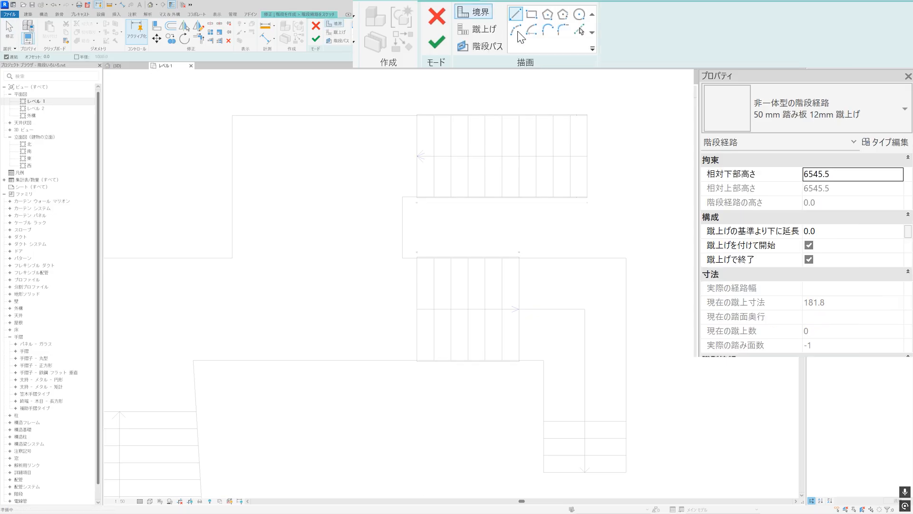
pyautogui.click(580, 33)
pyautogui.click(544, 378)
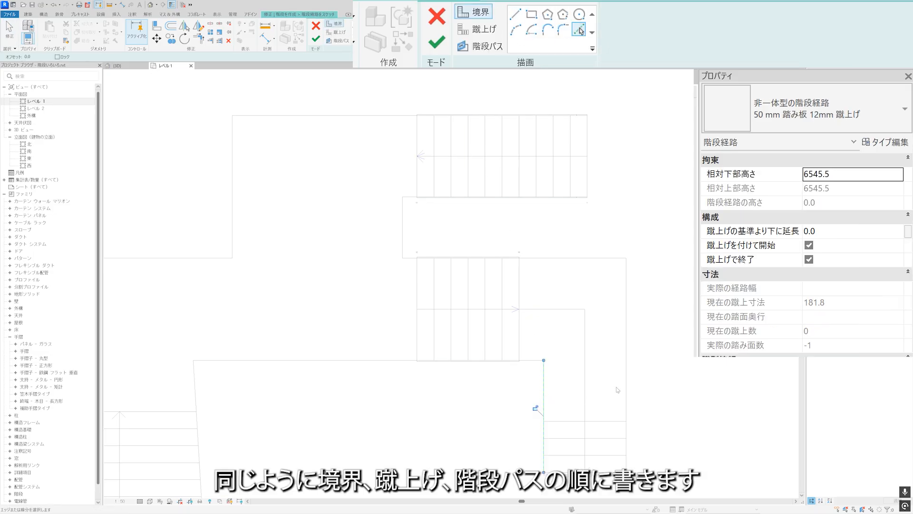
pyautogui.click(627, 379)
# Pick all of the short upper flight's horizontal reference tread lines as risers.
pyautogui.click(492, 30)
pyautogui.click(579, 30)
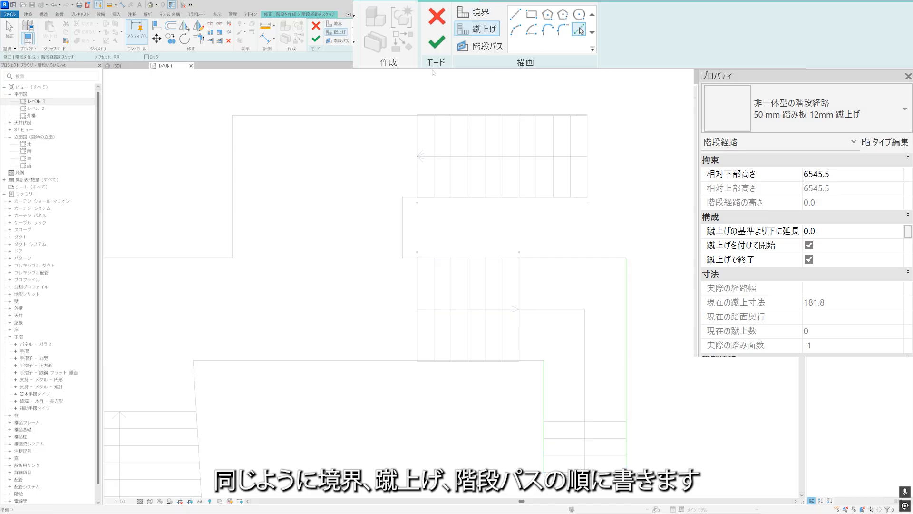
pyautogui.click(571, 422)
pyautogui.click(569, 440)
pyautogui.click(569, 454)
# Draw the stair path down the upper flight's centre line from its first to its last riser and finish the run sketch.
pyautogui.click(482, 46)
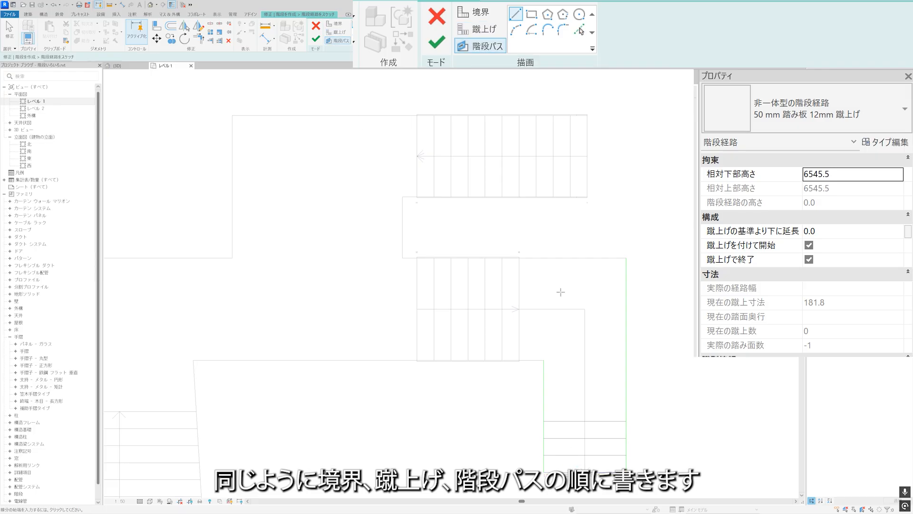
pyautogui.click(585, 421)
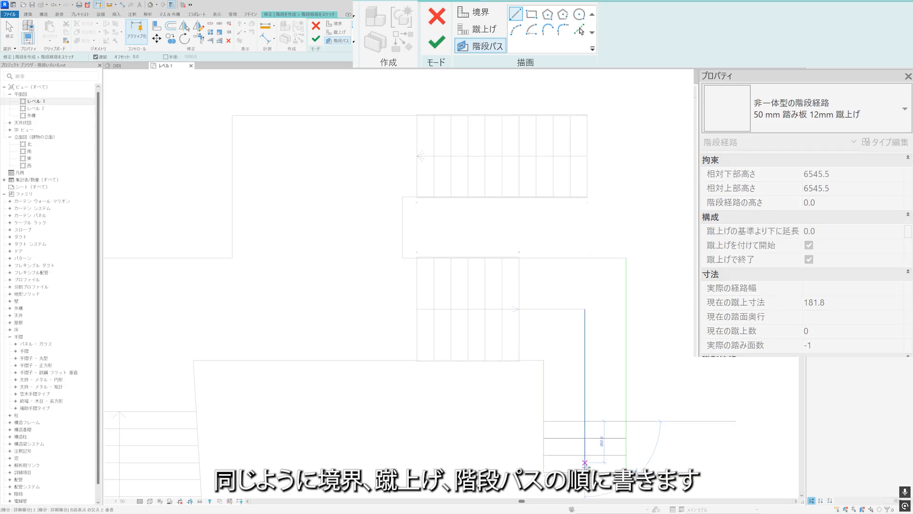
pyautogui.click(585, 472)
pyautogui.press('Escape')
pyautogui.press('Escape')
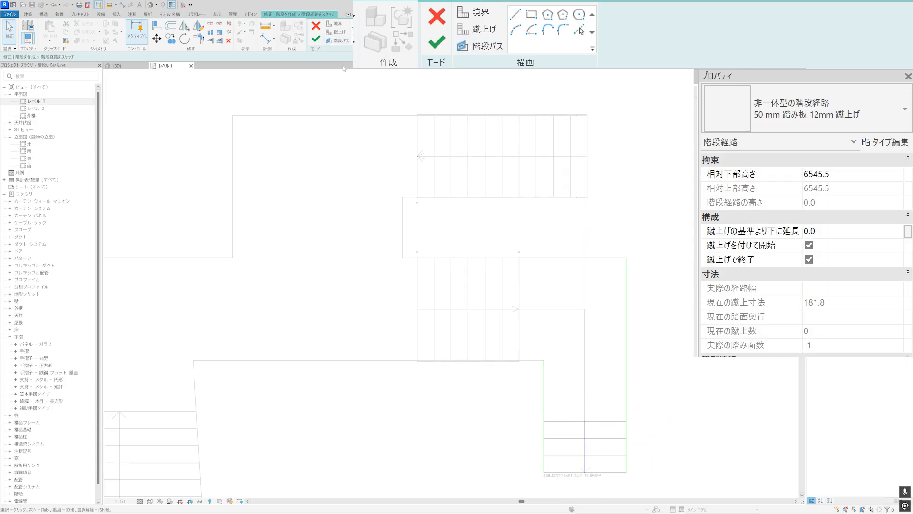
pyautogui.click(438, 45)
# Check the middle run's relative top height and set the upper run's relative base height to 3272.7 to match it.
pyautogui.scroll(3, 656, 337)
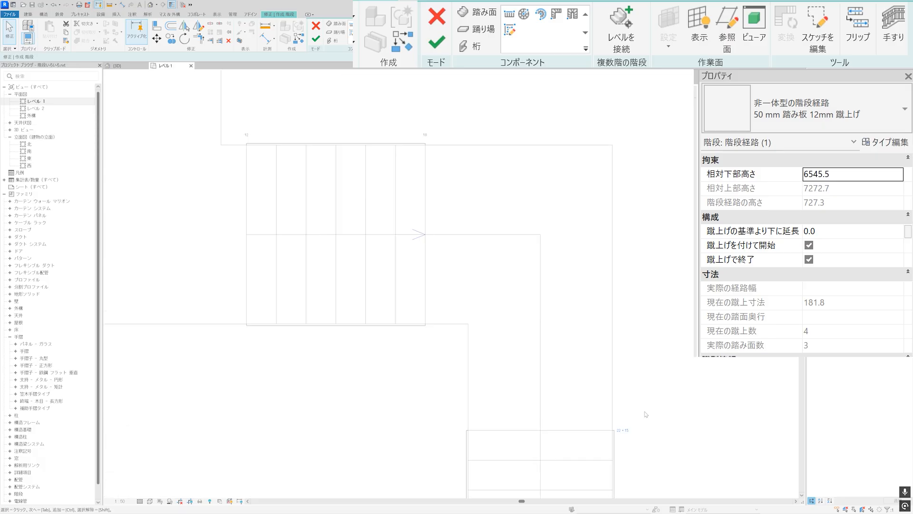
pyautogui.scroll(-2, 655, 336)
pyautogui.click(490, 230)
pyautogui.click(490, 226)
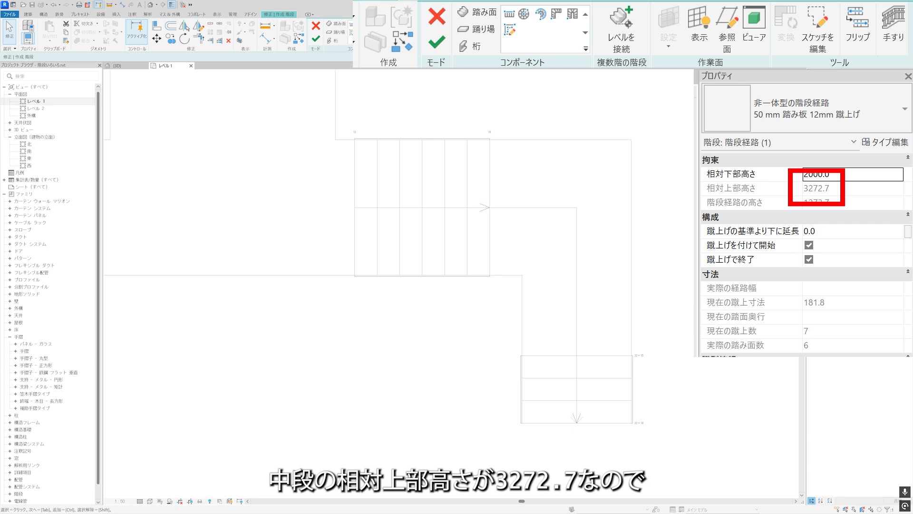
pyautogui.click(673, 317)
pyautogui.click(600, 379)
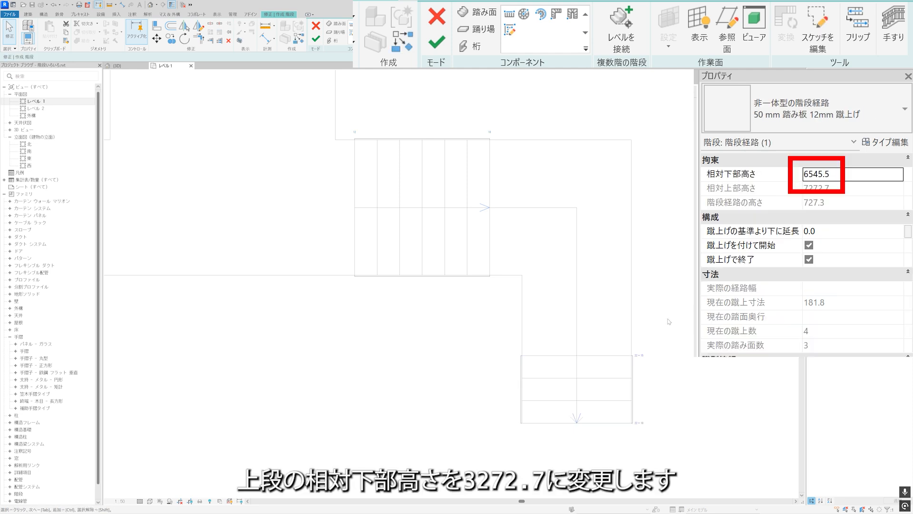
pyautogui.click(874, 174)
pyautogui.write('3272.7')
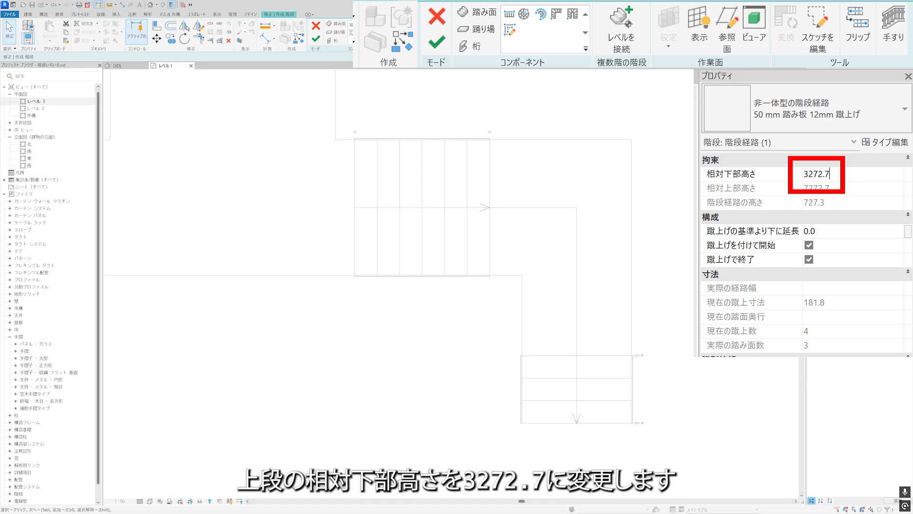
pyautogui.press('Return')
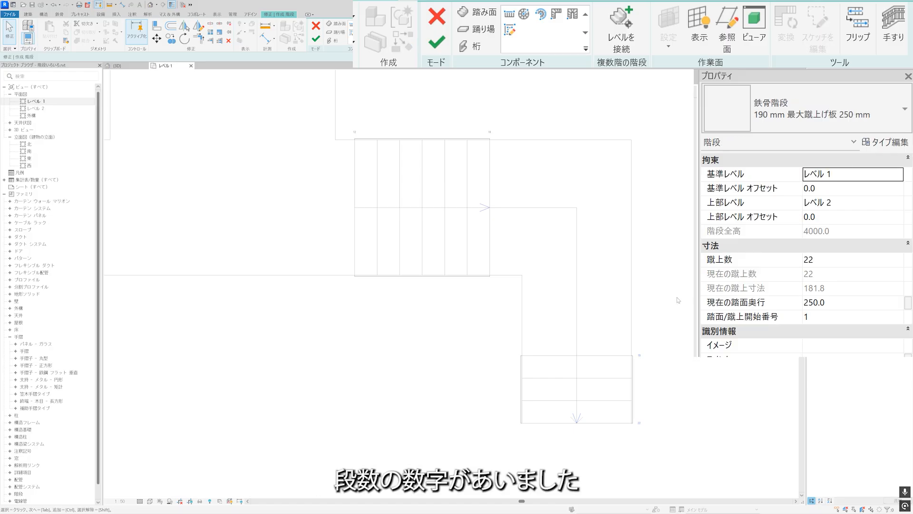
pyautogui.scroll(2, 666, 307)
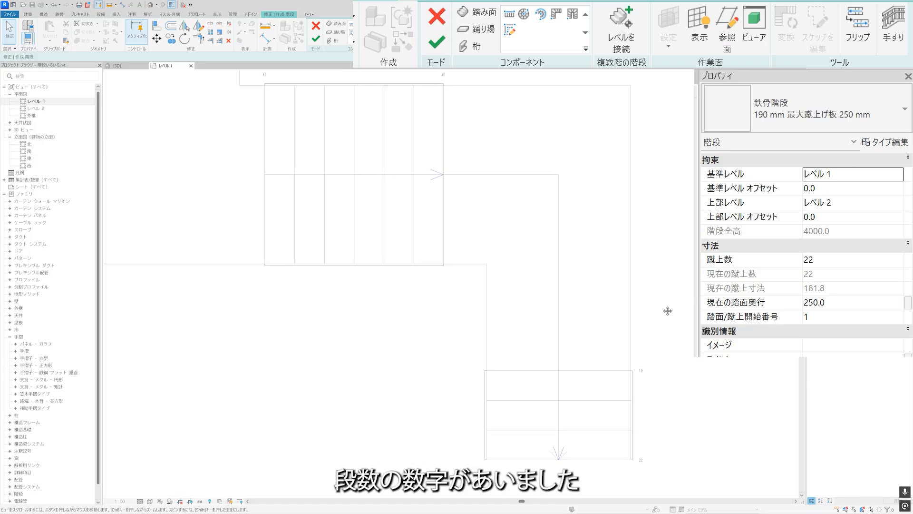
pyautogui.scroll(-3, 649, 370)
# Add an L-shaped corner landing by picking the middle run and the short upper run.
pyautogui.moveTo(559, 344); pyautogui.dragTo(579, 304, button='middle')
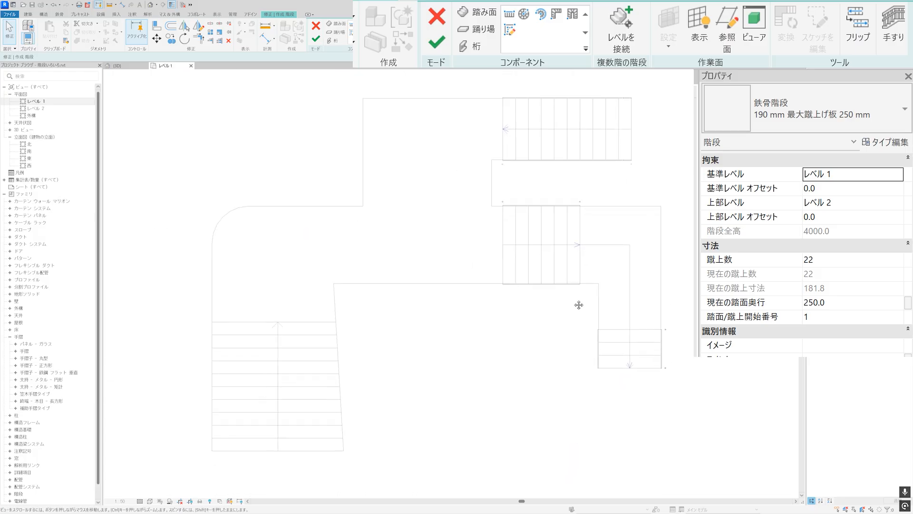
pyautogui.click(479, 32)
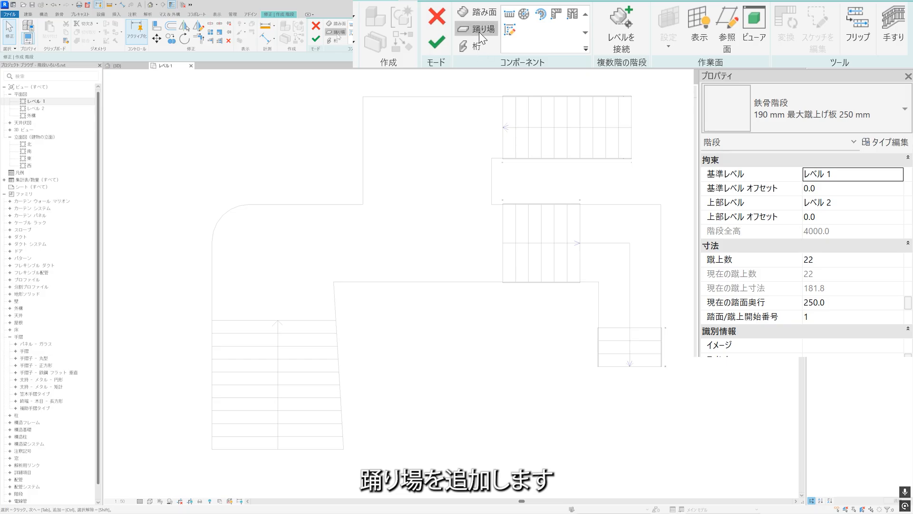
pyautogui.click(512, 17)
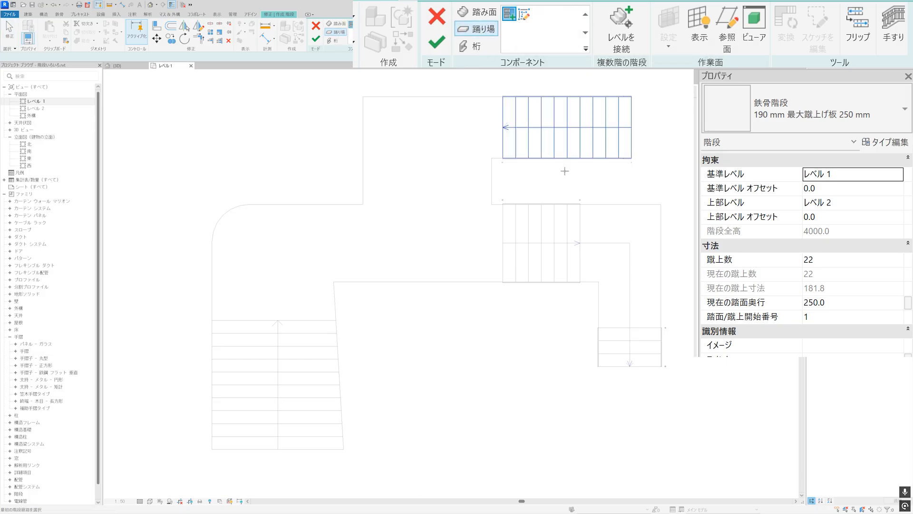
pyautogui.click(570, 215)
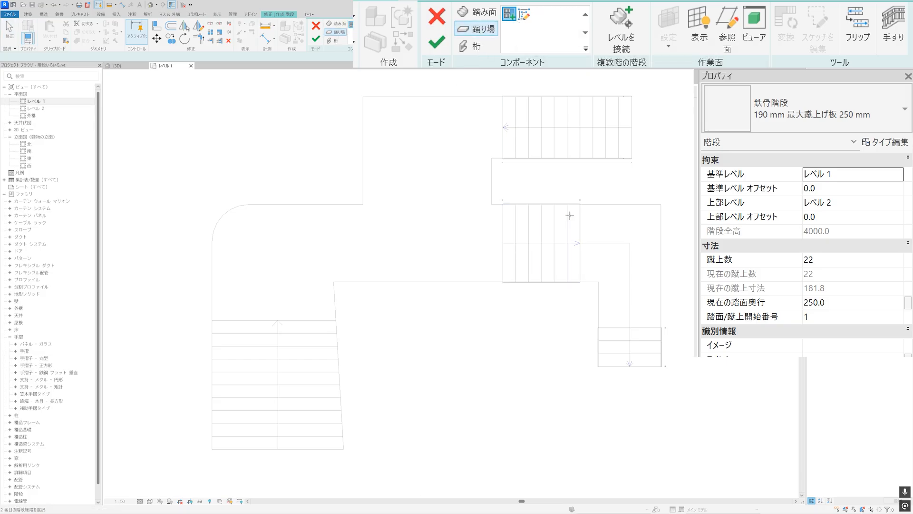
pyautogui.click(611, 324)
pyautogui.press('Escape')
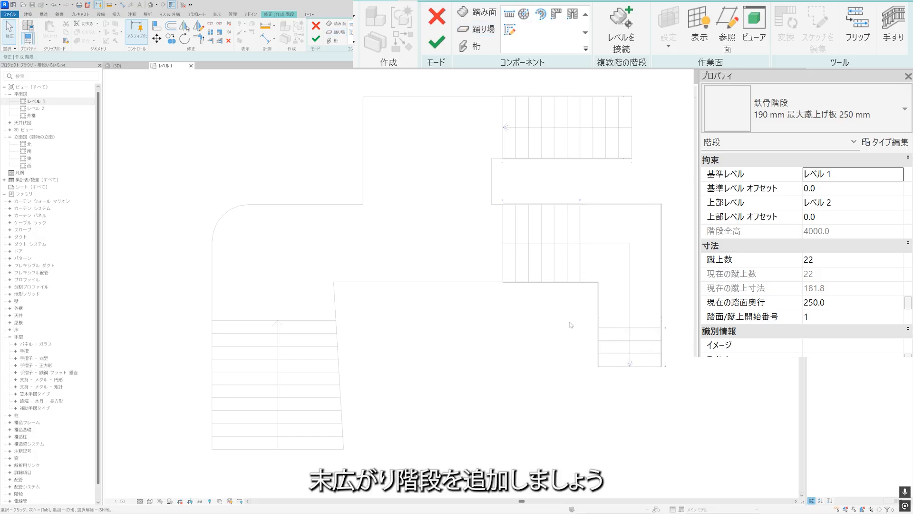
pyautogui.moveTo(469, 318); pyautogui.dragTo(477, 312, button='middle')
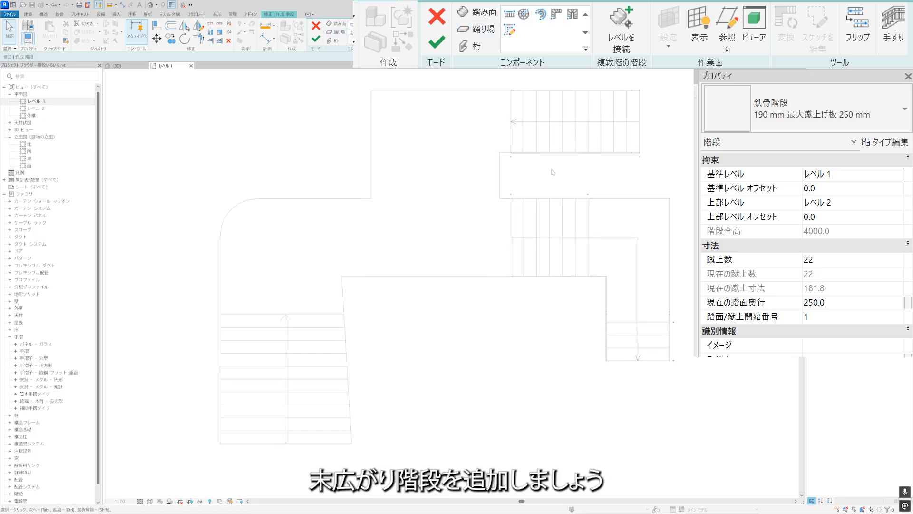
# Copy the horizontal 11-riser lower run from its upper-end midpoint to the top centre point of the flared flight's reference lines.
pyautogui.click(554, 148)
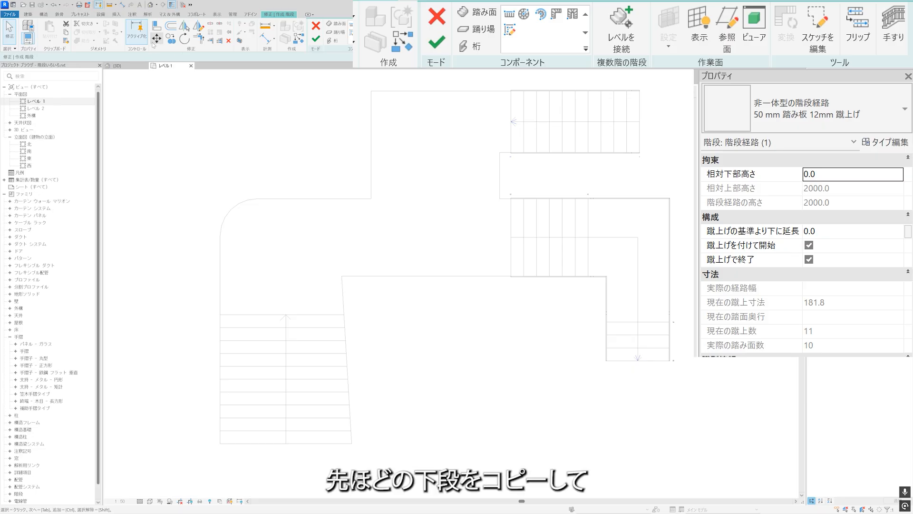
pyautogui.click(170, 38)
pyautogui.click(511, 122)
pyautogui.click(286, 314)
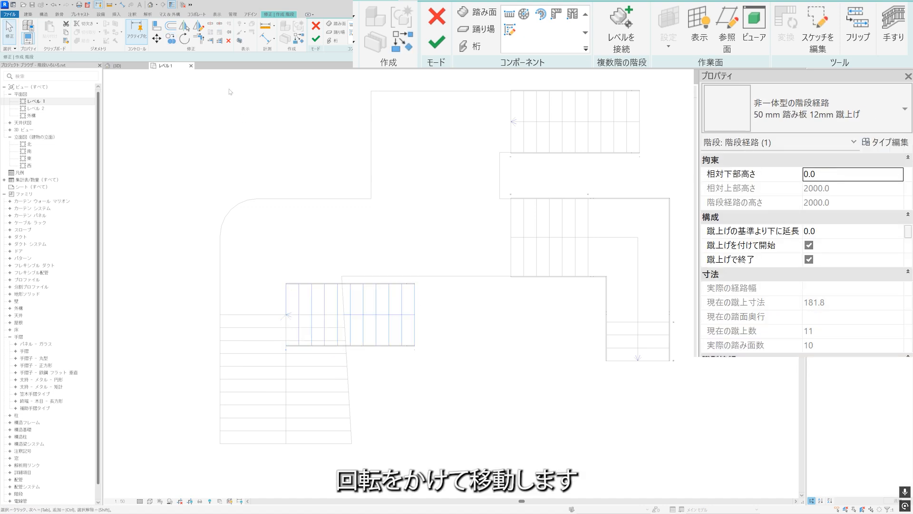
# Rotate the copied run a quarter turn clockwise and move its top-left corner onto the top-left corner of the flared reference flight.
pyautogui.click(185, 38)
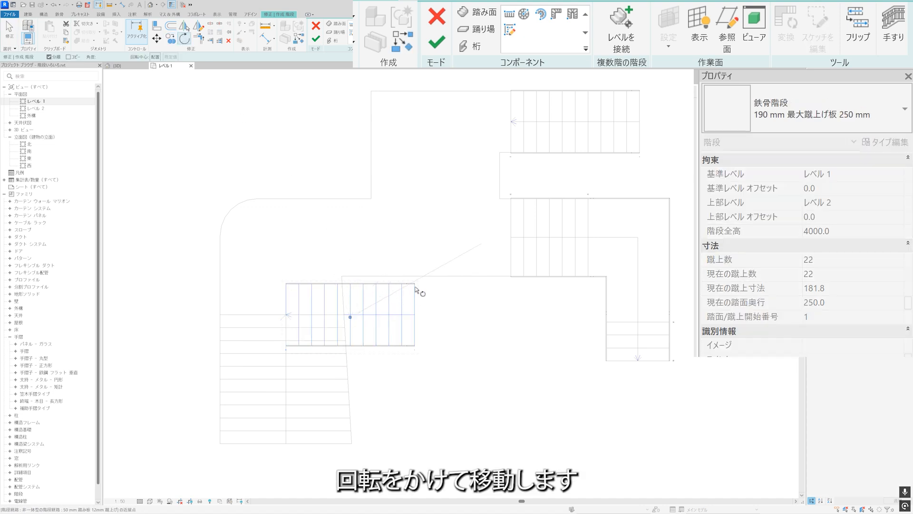
pyautogui.click(352, 233)
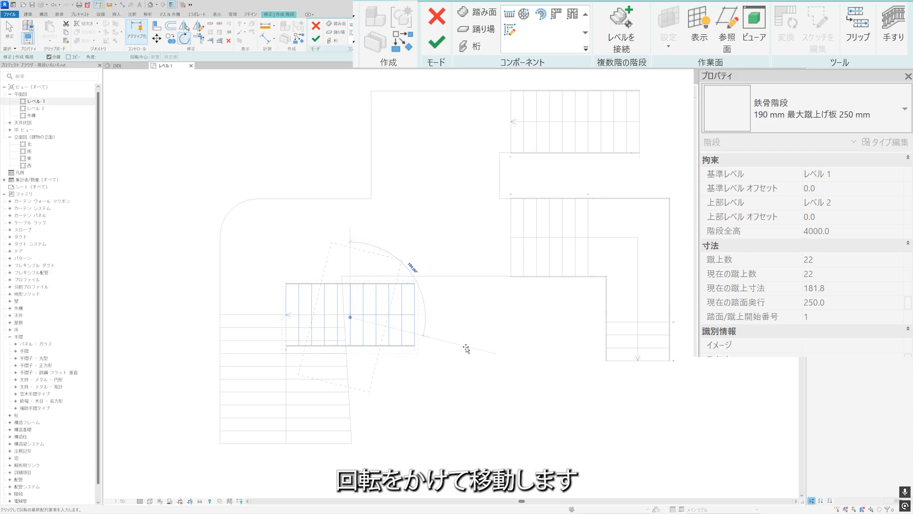
pyautogui.click(492, 311)
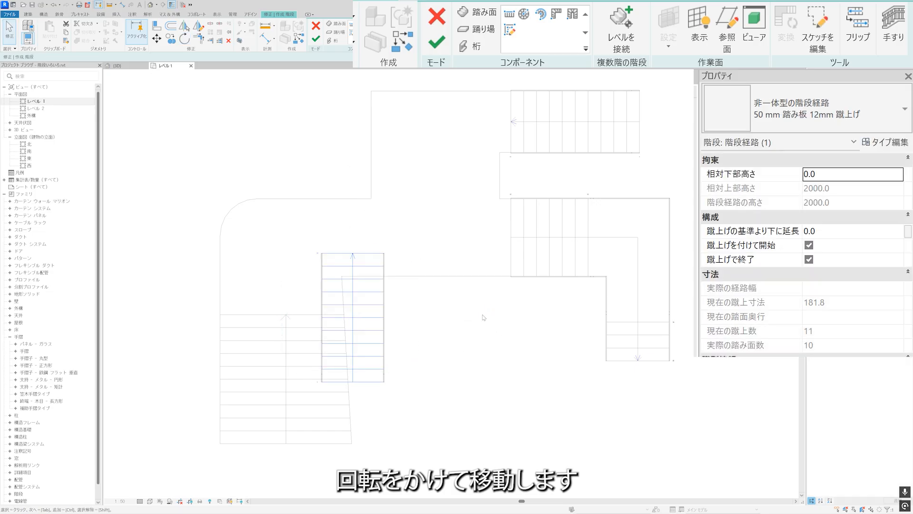
pyautogui.click(157, 38)
pyautogui.click(322, 255)
pyautogui.scroll(3, 214, 326)
pyautogui.click(235, 299)
pyautogui.press('Escape')
pyautogui.scroll(-6, 341, 305)
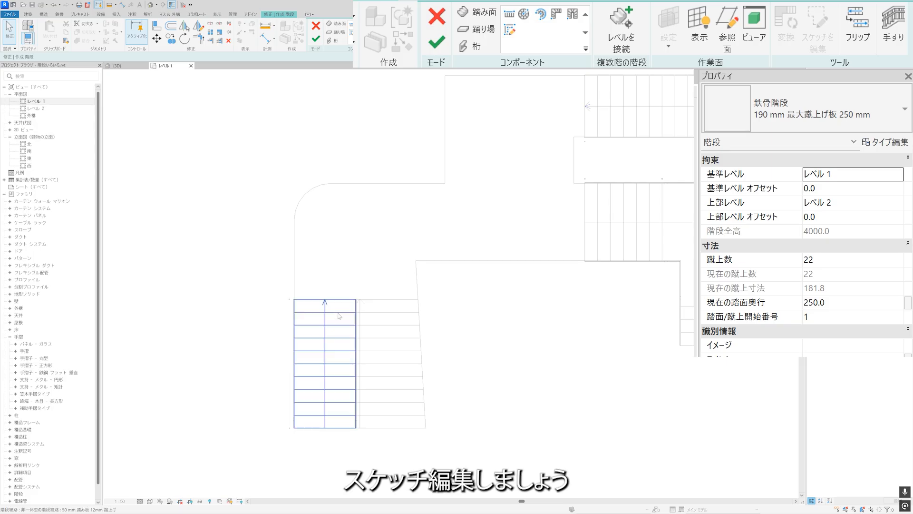
# Edit the copied run's sketch, replacing its straight right boundary with the slanted reference line, and finish the sketch.
pyautogui.click(339, 316)
pyautogui.scroll(2, 339, 316)
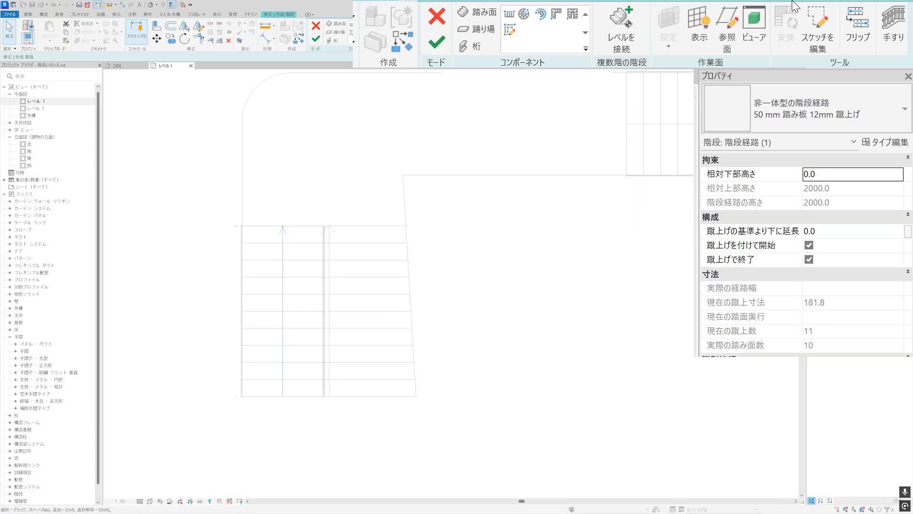
pyautogui.click(822, 29)
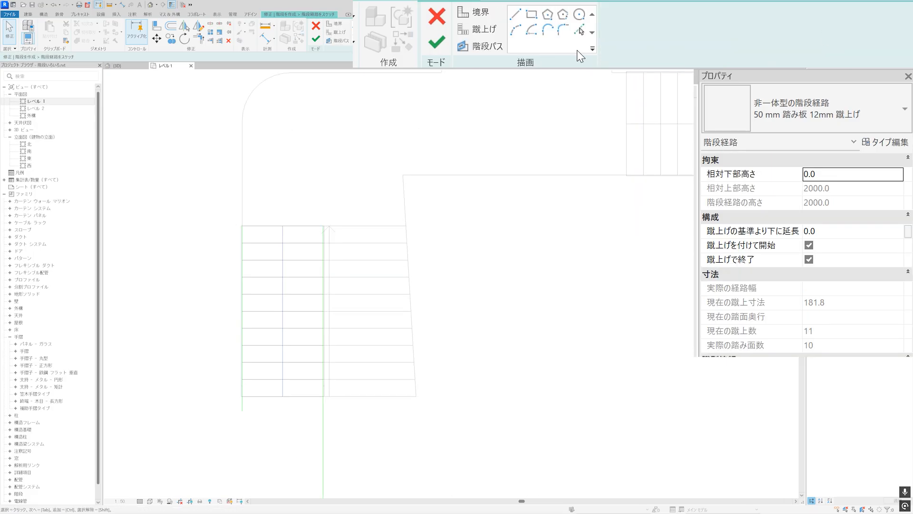
pyautogui.click(579, 31)
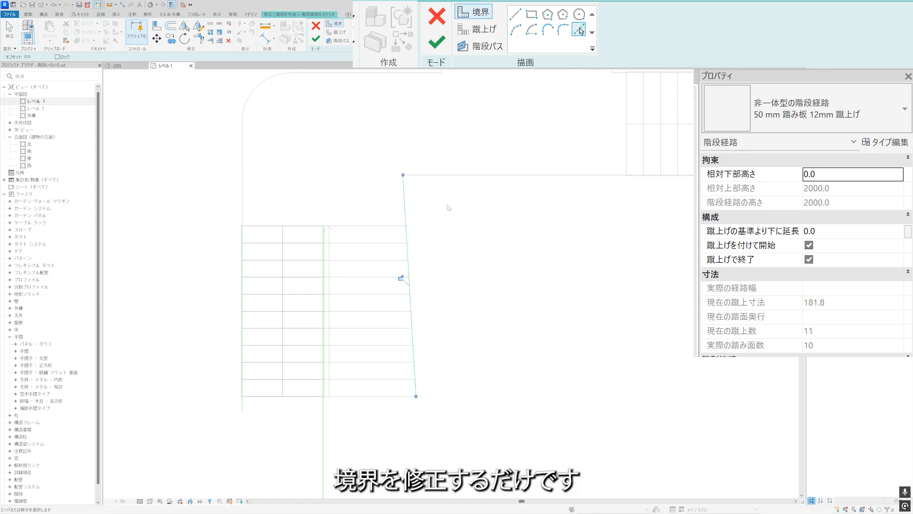
pyautogui.press('Escape')
pyautogui.click(326, 256)
pyautogui.press('Escape')
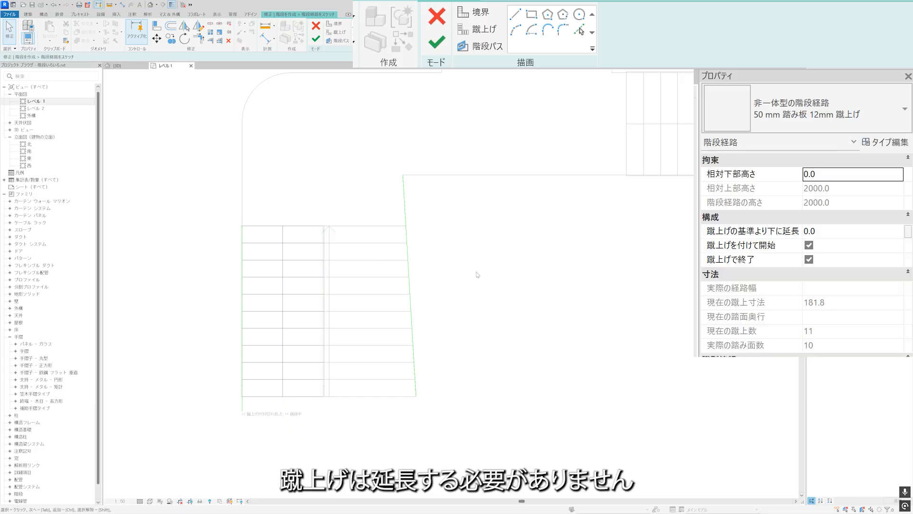
pyautogui.click(438, 49)
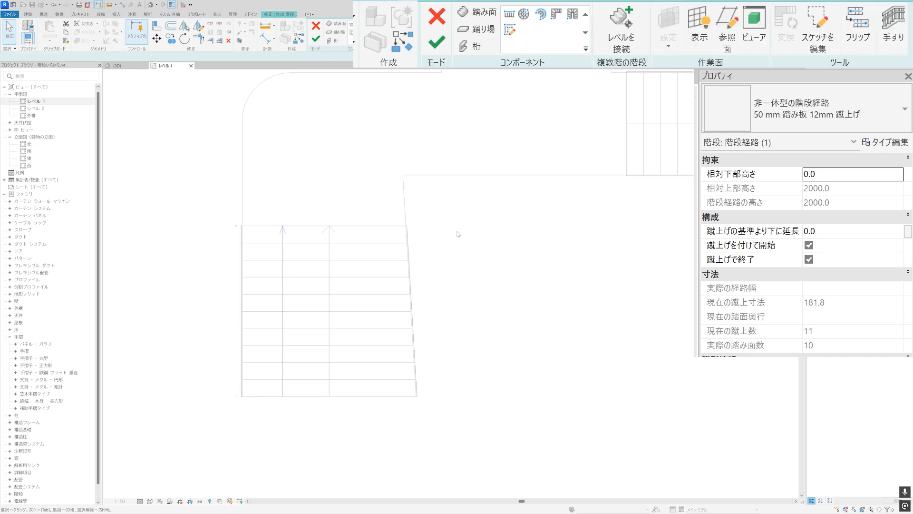
# Add a landing connecting the flared run and the middle run by picking both runs.
pyautogui.scroll(-4, 379, 294)
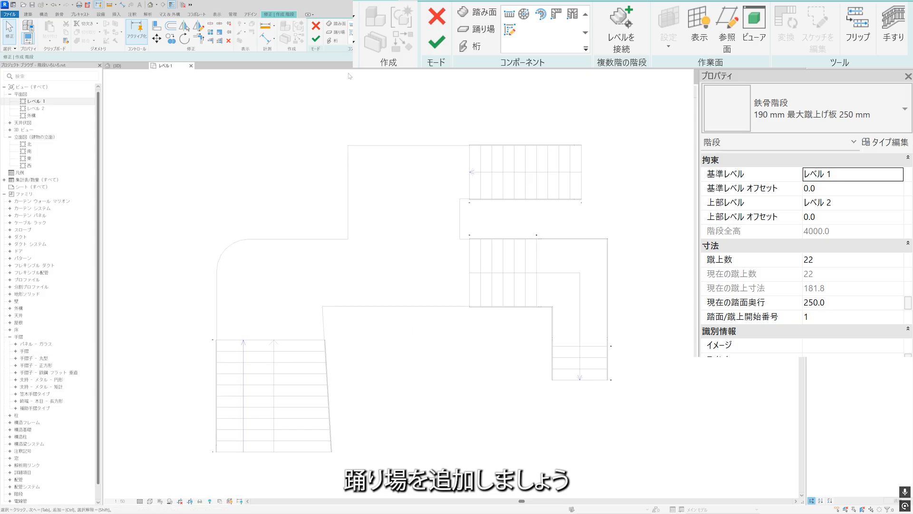
pyautogui.click(484, 28)
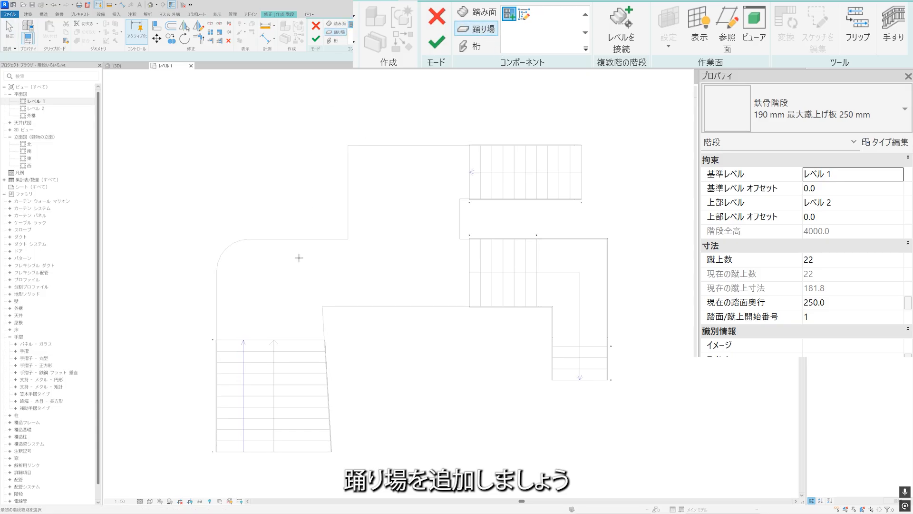
pyautogui.click(482, 260)
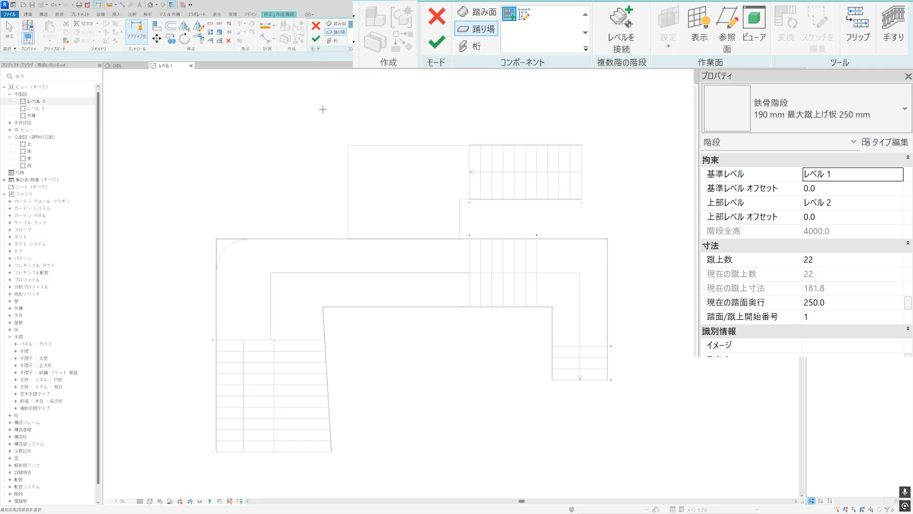
pyautogui.press('Escape')
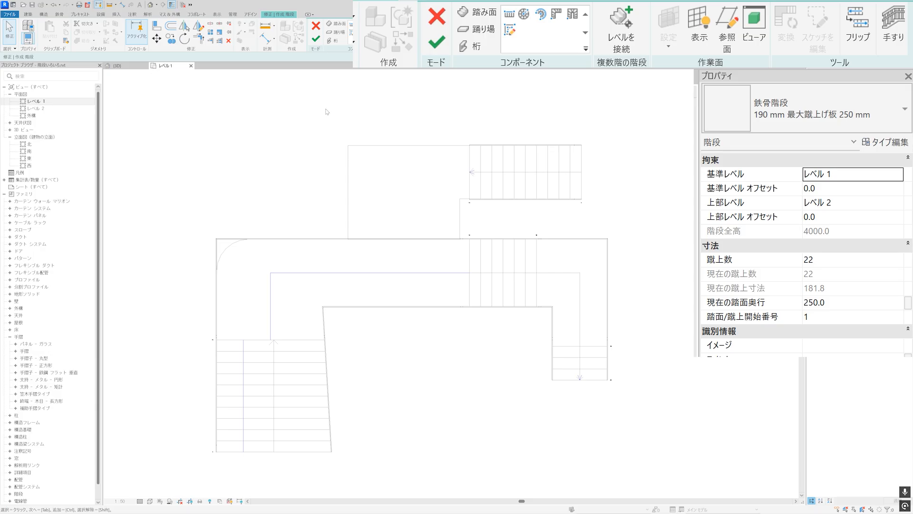
# Convert the new landing to a custom sketch-based component and open its sketch for editing.
pyautogui.click(243, 241)
pyautogui.click(788, 23)
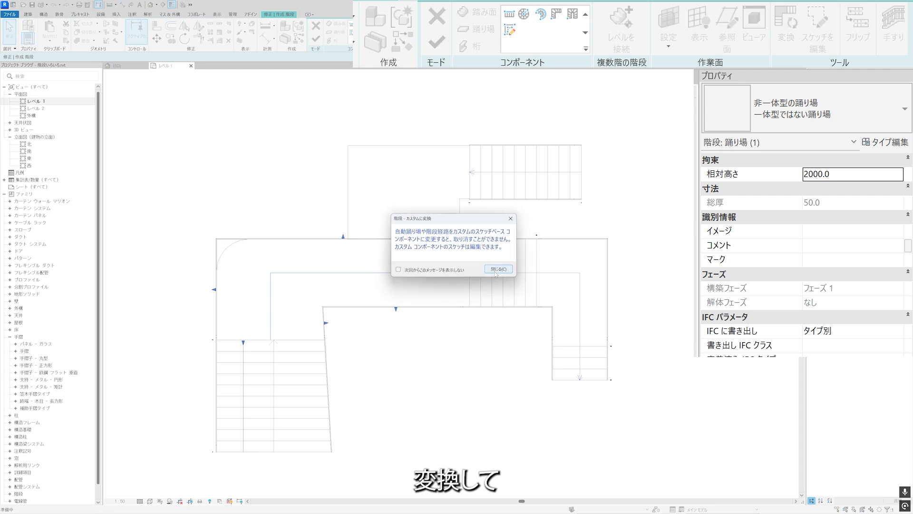
pyautogui.click(497, 269)
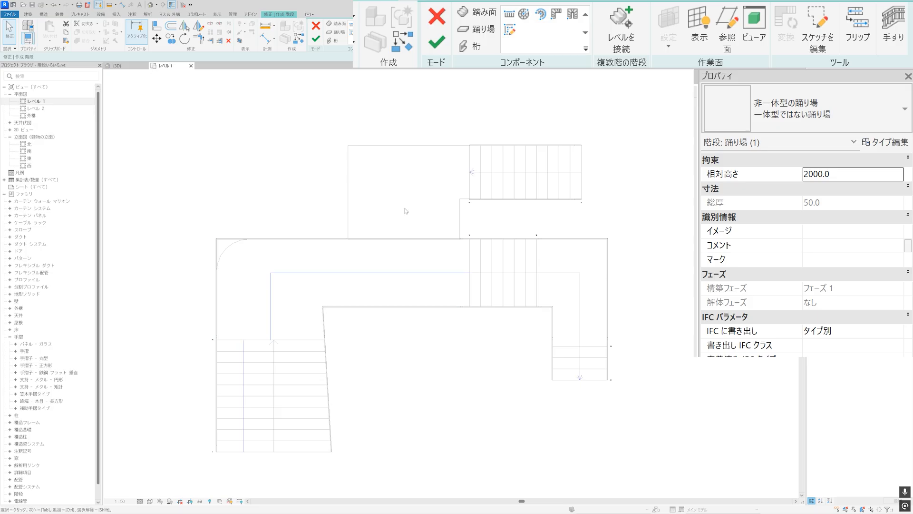
pyautogui.click(814, 45)
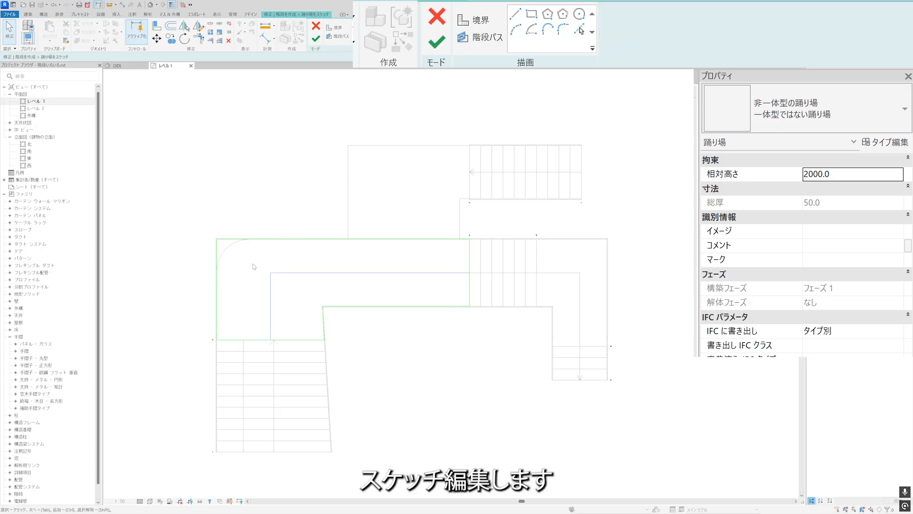
# Add the curved reference line as a landing boundary and trim the two outer boundary lines to it to round the corner.
pyautogui.click(578, 29)
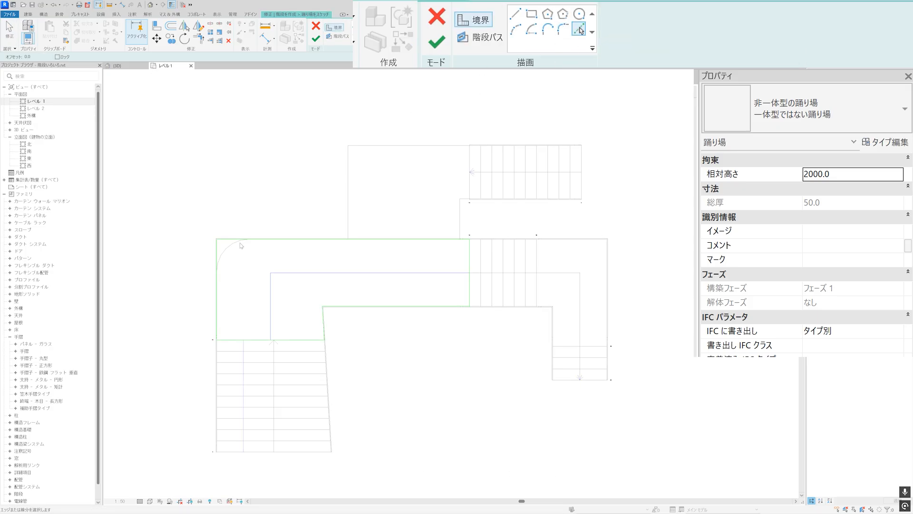
pyautogui.click(227, 248)
pyautogui.press('Escape')
pyautogui.click(198, 38)
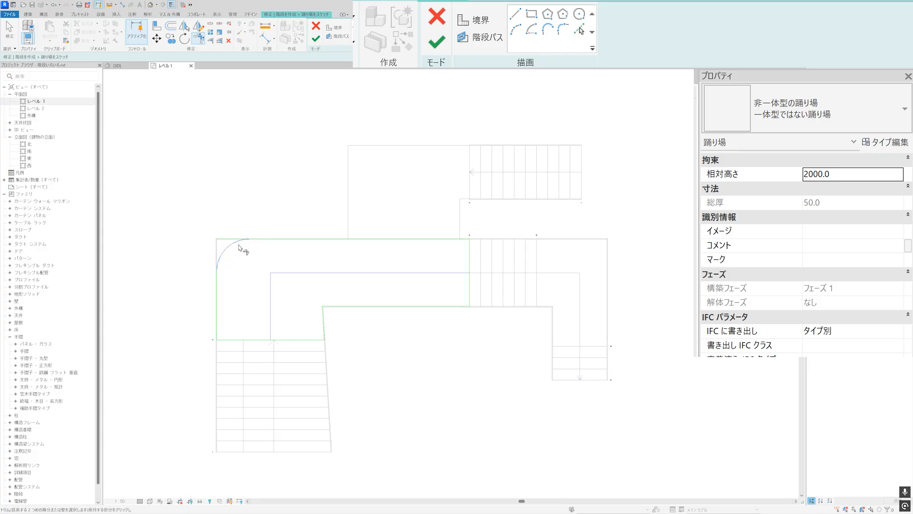
pyautogui.press('Escape')
# Pick the reference lines around the upper extension, the end of the horizontal lower run and the small notch as landing boundaries.
pyautogui.scroll(3, 416, 206)
pyautogui.moveTo(404, 220)
pyautogui.mouseDown(button='middle')
pyautogui.moveTo(467, 202)
pyautogui.moveTo(434, 266)
pyautogui.mouseUp(button='middle')
pyautogui.scroll(1, 465, 200)
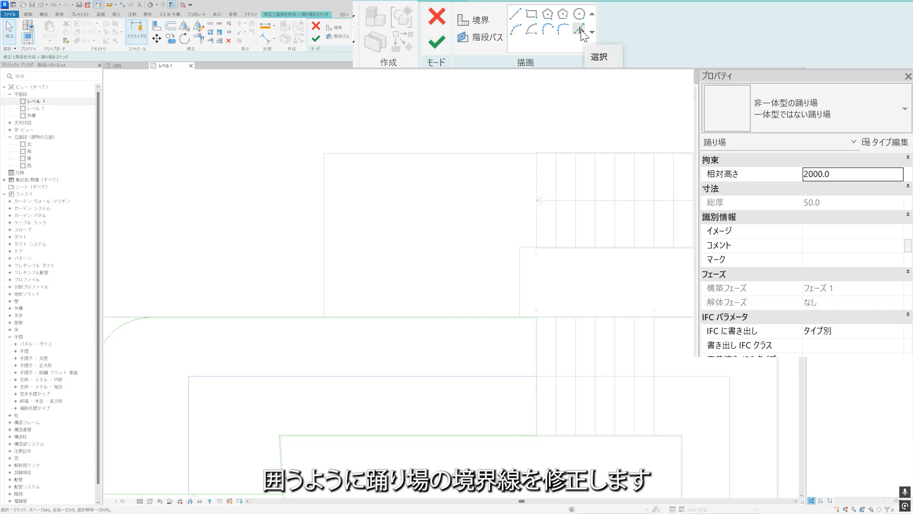
pyautogui.click(480, 21)
pyautogui.click(579, 30)
pyautogui.click(323, 200)
pyautogui.click(521, 154)
pyautogui.click(536, 220)
pyautogui.click(526, 247)
pyautogui.click(522, 267)
pyautogui.press('Escape')
# Split the landing's long upper boundary and trim the picked lines into one outline enclosing the upper extension and notch.
pyautogui.click(199, 39)
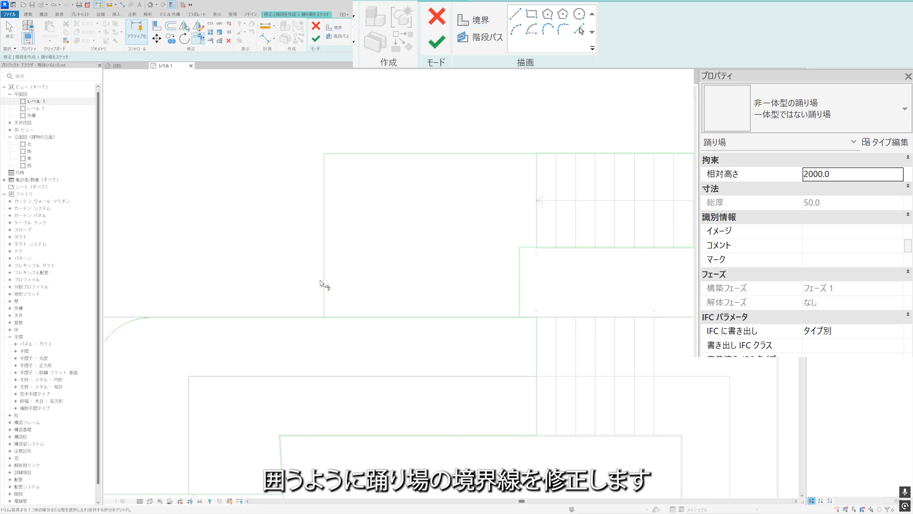
pyautogui.press('Escape')
pyautogui.click(210, 23)
pyautogui.click(425, 317)
pyautogui.press('Escape')
pyautogui.click(198, 38)
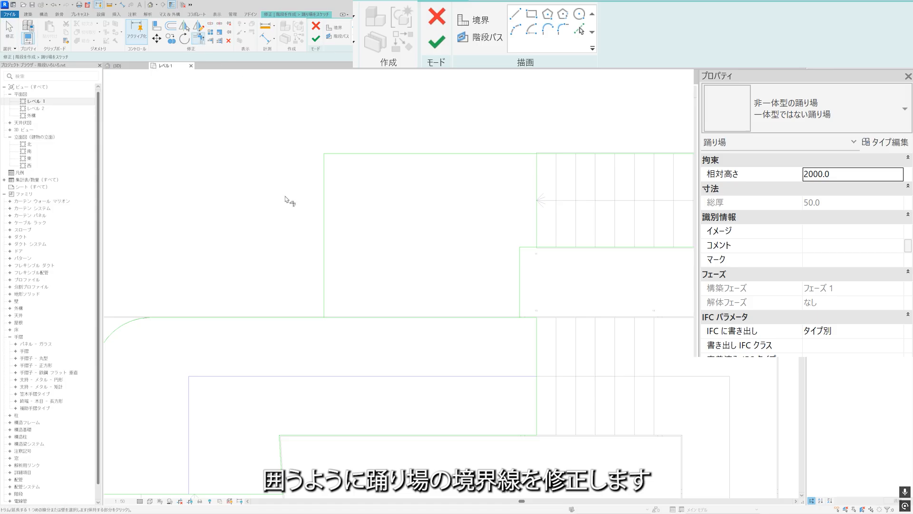
pyautogui.click(300, 317)
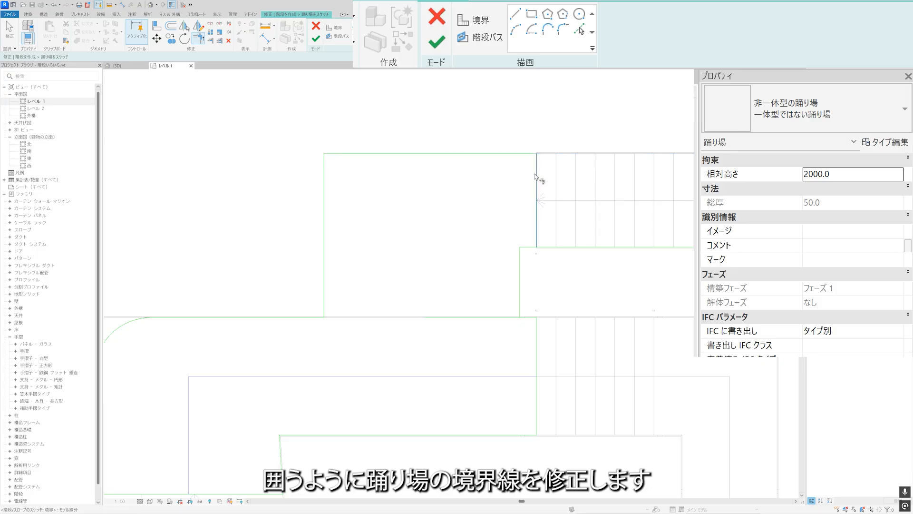
pyautogui.click(522, 265)
pyautogui.press('Escape')
# Check that the landing boundary forms one connected chain and finish the landing sketch.
pyautogui.scroll(-2, 455, 275)
pyautogui.press('Tab')
pyautogui.click(525, 234)
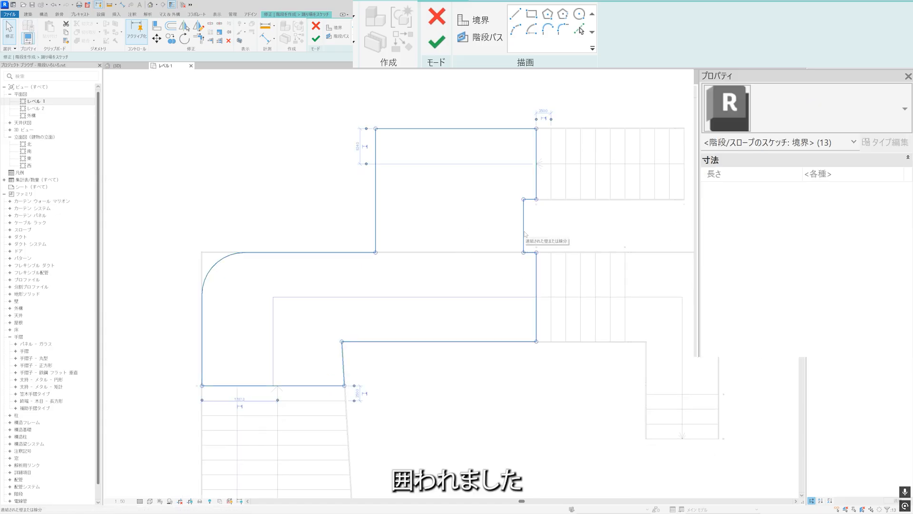
pyautogui.press('Escape')
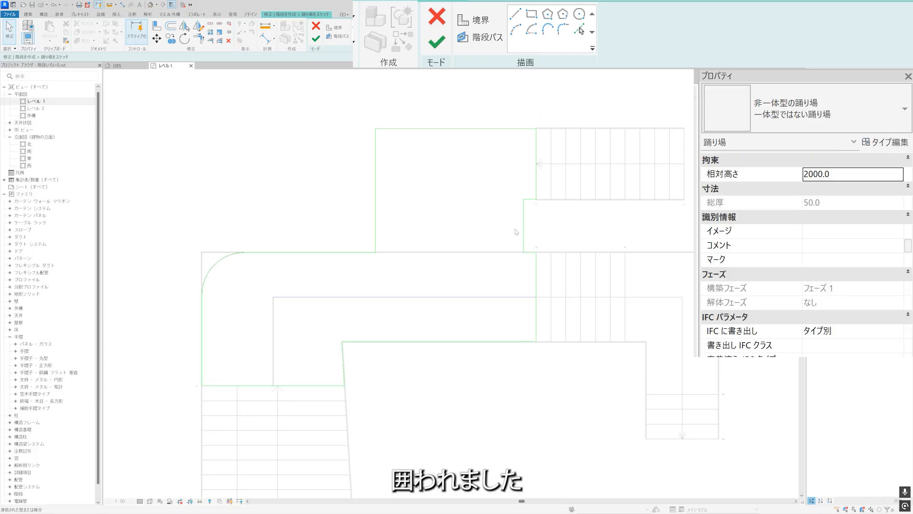
pyautogui.click(436, 42)
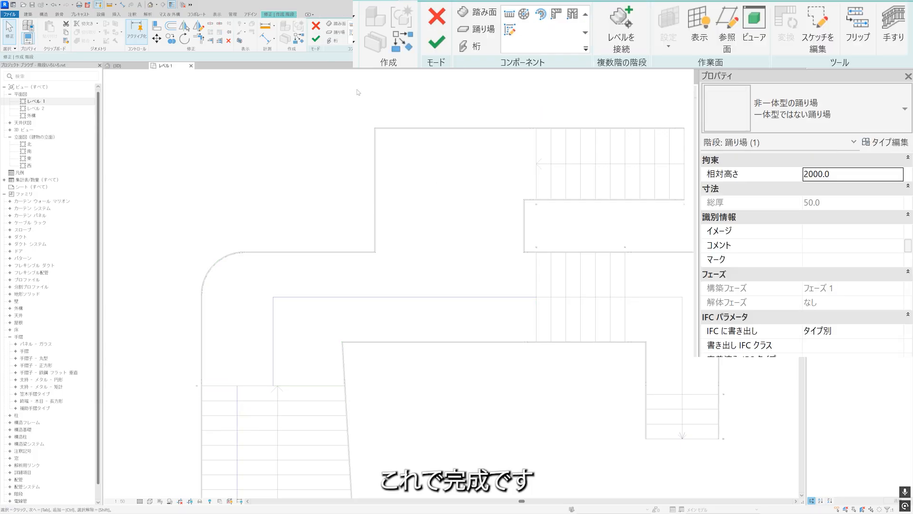
# Deselect the landing and finish the whole branching stair.
pyautogui.click(356, 92)
pyautogui.scroll(-2, 312, 130)
pyautogui.moveTo(312, 138); pyautogui.dragTo(324, 178, button='middle')
pyautogui.scroll(1, 324, 186)
pyautogui.click(438, 38)
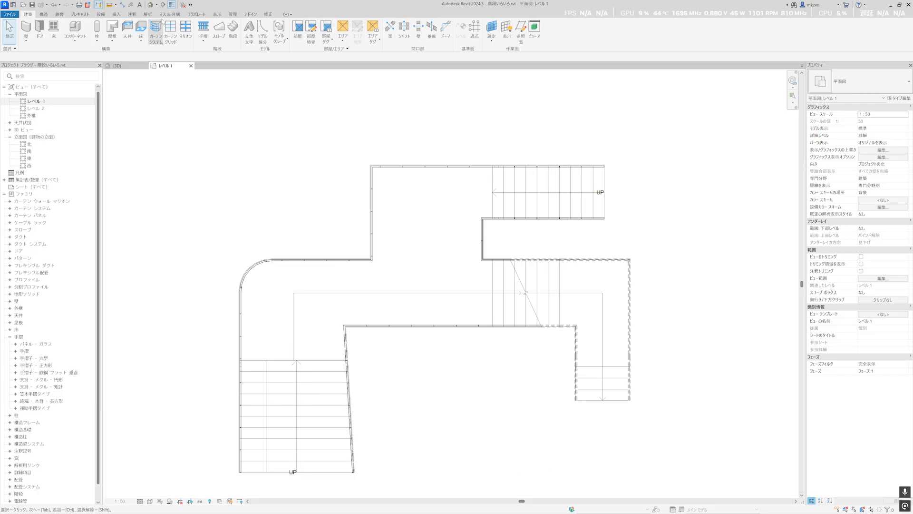
# Add riser numbers along the flared run using the Tread Number annotation.
pyautogui.click(133, 14)
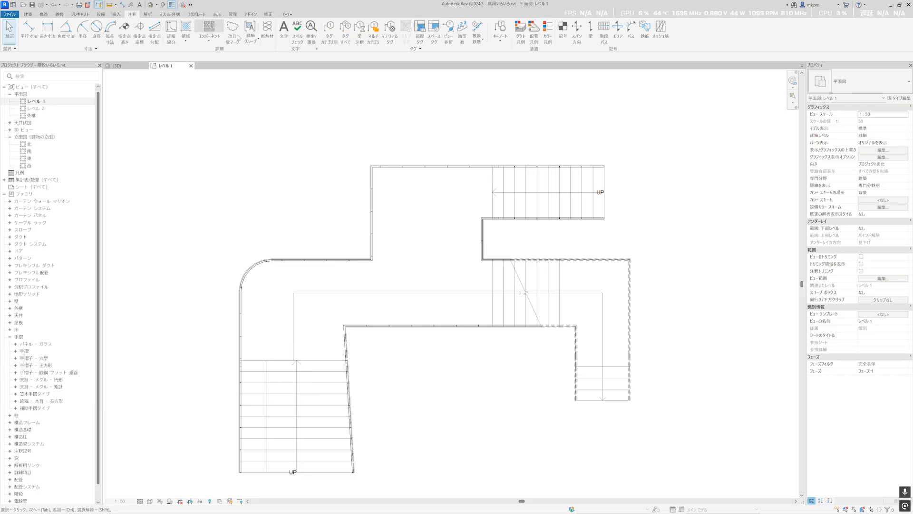
pyautogui.click(462, 36)
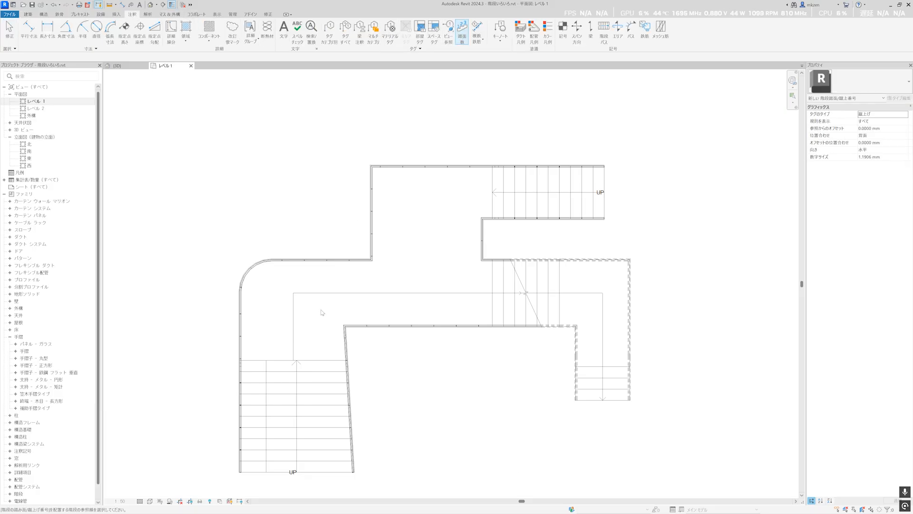
pyautogui.click(267, 369)
pyautogui.scroll(3, 274, 375)
pyautogui.moveTo(274, 375); pyautogui.dragTo(272, 302, button='middle')
pyautogui.scroll(-2, 273, 302)
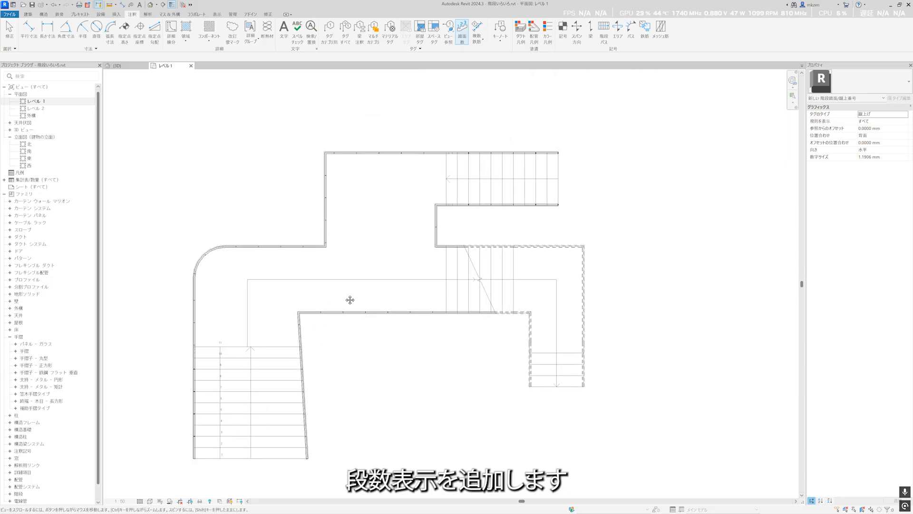
# Add riser numbers along the centre lines of the horizontal lower run and the middle run.
pyautogui.scroll(3, 489, 195)
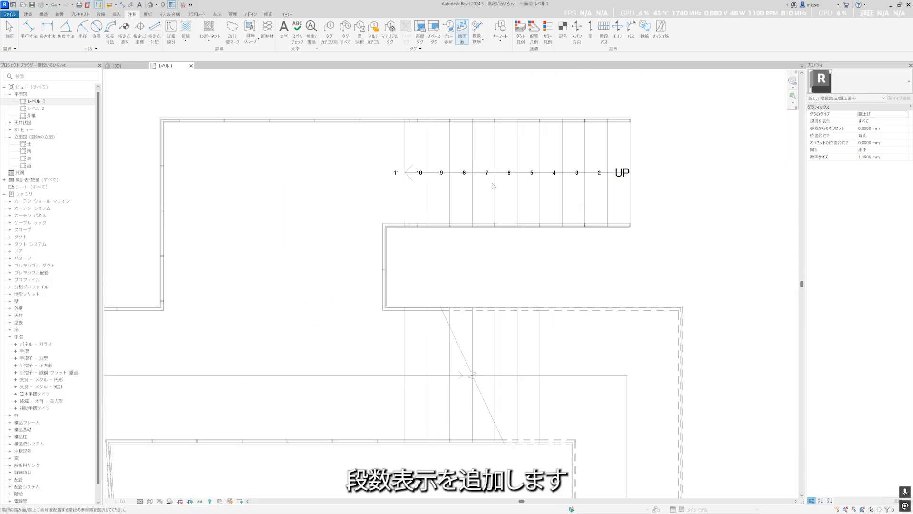
pyautogui.scroll(-3, 492, 184)
pyautogui.moveTo(461, 295); pyautogui.dragTo(477, 250, button='middle')
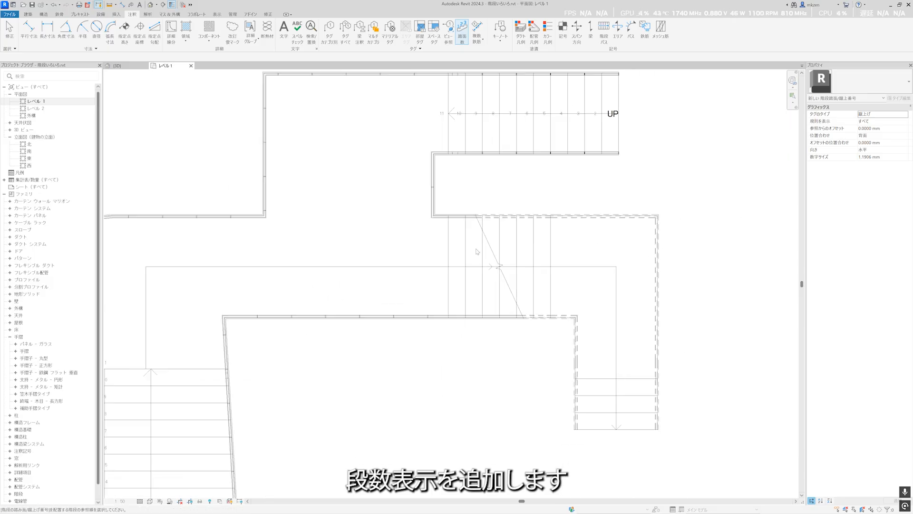
pyautogui.scroll(2, 477, 250)
pyautogui.click(465, 270)
pyautogui.scroll(3, 534, 310)
pyautogui.moveTo(591, 319); pyautogui.dragTo(484, 233, button='middle')
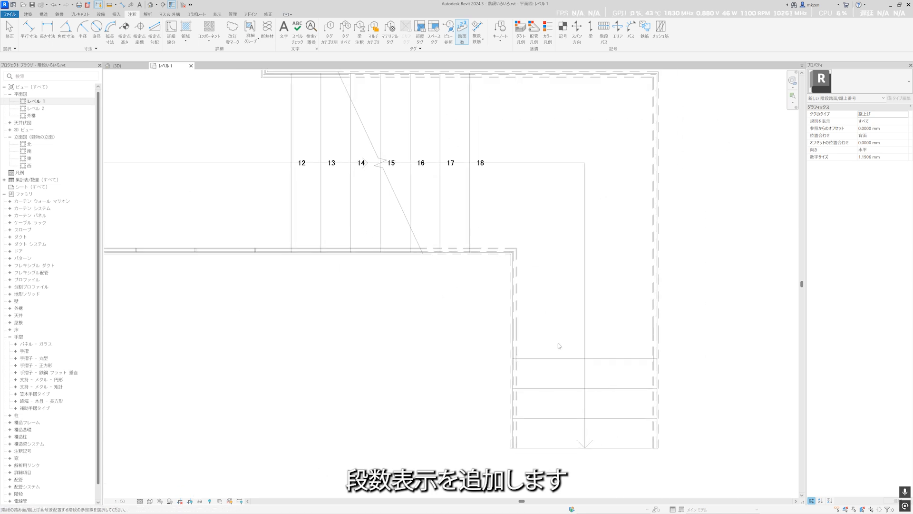
# Add riser numbers along the centre line of the short upper flight and end the numbering.
pyautogui.click(590, 367)
pyautogui.scroll(-2, 633, 284)
pyautogui.scroll(-2, 562, 247)
pyautogui.moveTo(451, 235); pyautogui.dragTo(460, 259, button='middle')
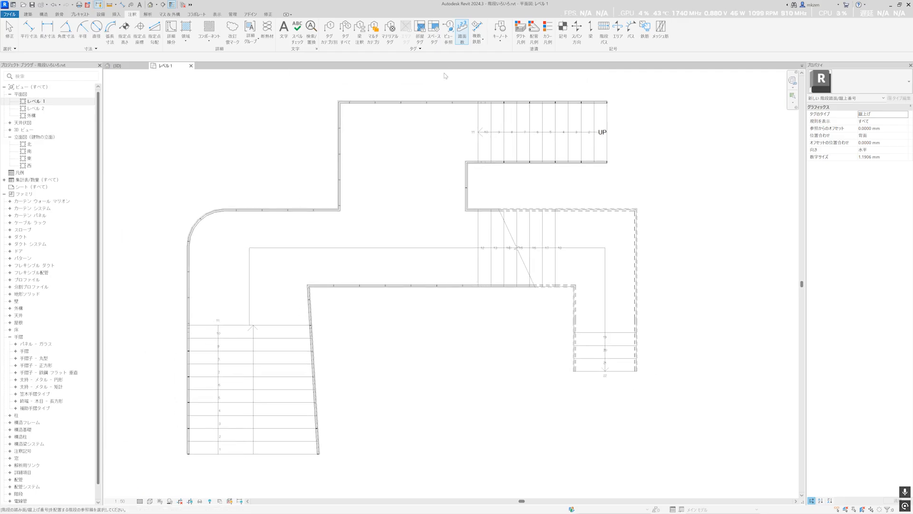
pyautogui.scroll(-1, 639, 130)
pyautogui.moveTo(638, 135); pyautogui.dragTo(584, 192, button='middle')
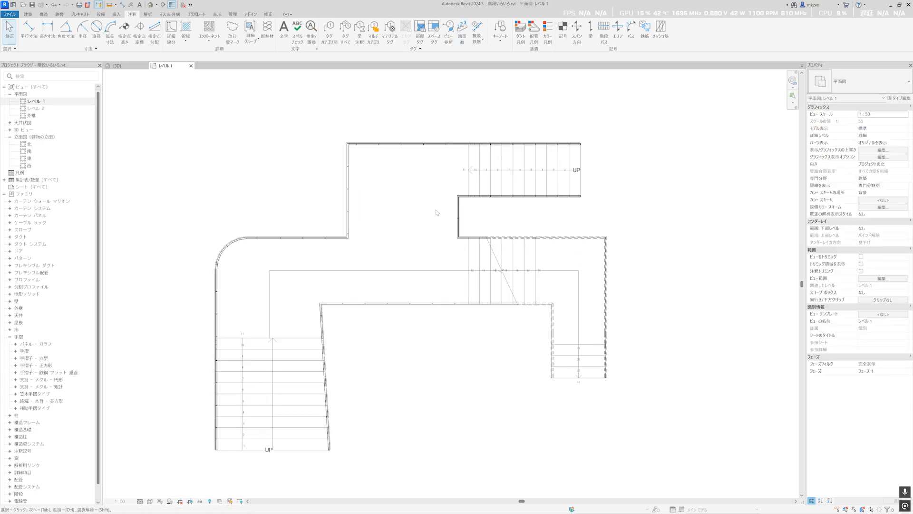
# Select the entire stair in plan and isolate it in a 3D view with a selection box.
pyautogui.moveTo(661, 458); pyautogui.dragTo(192, 129)
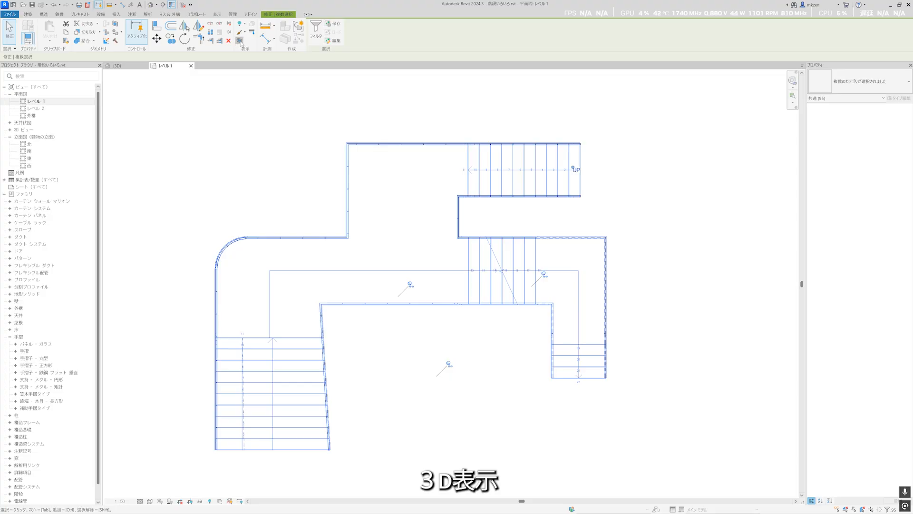
pyautogui.click(240, 42)
pyautogui.click(348, 212)
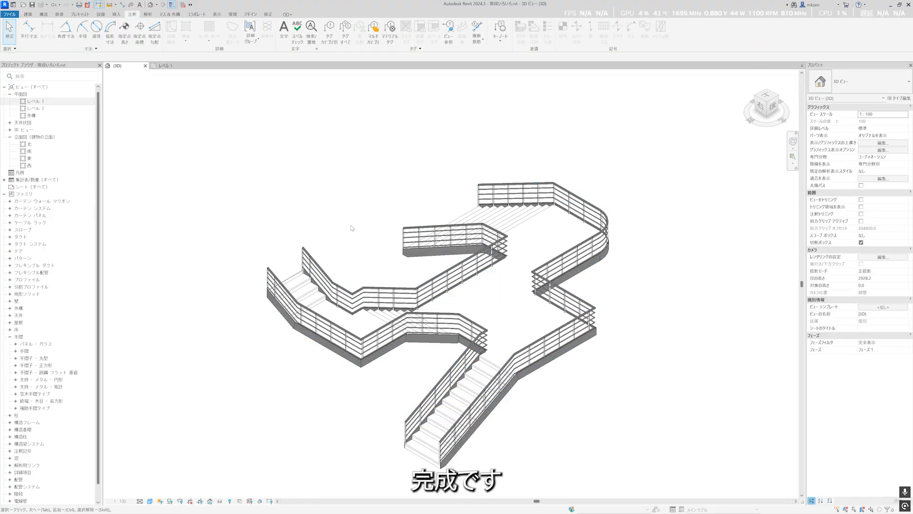
# Inspect the finished branching stair in 3D from several angles, including its flights, landings and railings.
pyautogui.moveTo(369, 245)
pyautogui.keyDown('shift'); pyautogui.mouseDown(button='middle')
pyautogui.moveTo(353, 262)
pyautogui.moveTo(387, 312)
pyautogui.moveTo(484, 318)
pyautogui.moveTo(361, 383)
pyautogui.moveTo(375, 349)
pyautogui.moveTo(457, 345)
pyautogui.mouseUp(button='middle'); pyautogui.keyUp('shift')
pyautogui.click(347, 281)
pyautogui.click(376, 348)
pyautogui.keyDown('shift'); pyautogui.moveTo(379, 339); pyautogui.dragTo(460, 320, button='middle'); pyautogui.keyUp('shift')
pyautogui.keyDown('shift'); pyautogui.moveTo(408, 297); pyautogui.dragTo(435, 380, button='middle'); pyautogui.keyUp('shift')
pyautogui.keyDown('shift'); pyautogui.moveTo(382, 404); pyautogui.dragTo(454, 392, button='middle'); pyautogui.keyUp('shift')
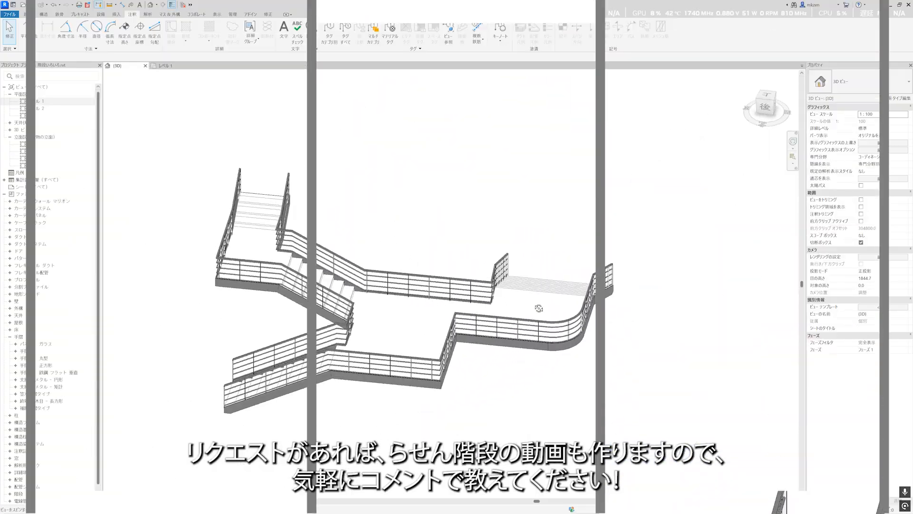
pyautogui.keyDown('shift'); pyautogui.moveTo(539, 309); pyautogui.dragTo(779, 293, button='middle'); pyautogui.keyUp('shift')
pyautogui.keyDown('shift'); pyautogui.moveTo(593, 272); pyautogui.dragTo(627, 215, button='middle'); pyautogui.keyUp('shift')
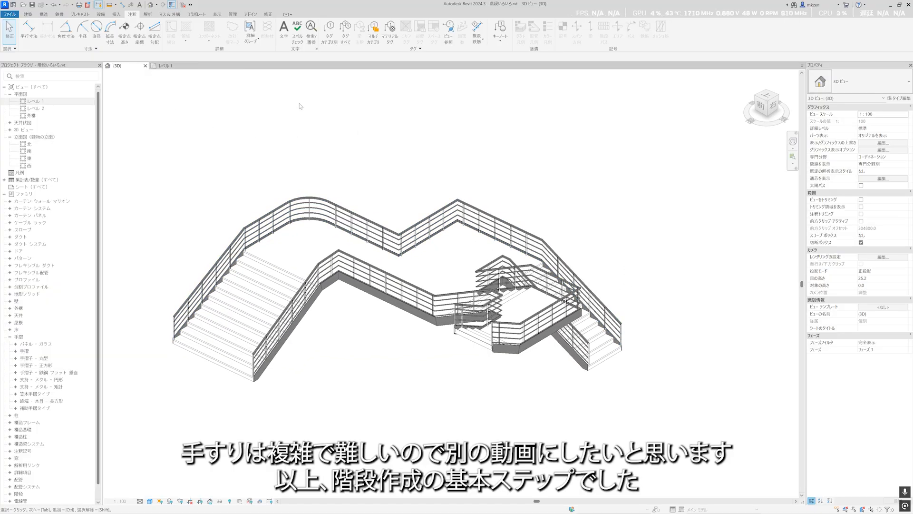
pyautogui.keyDown('shift'); pyautogui.moveTo(294, 160); pyautogui.dragTo(312, 177, button='middle'); pyautogui.keyUp('shift')
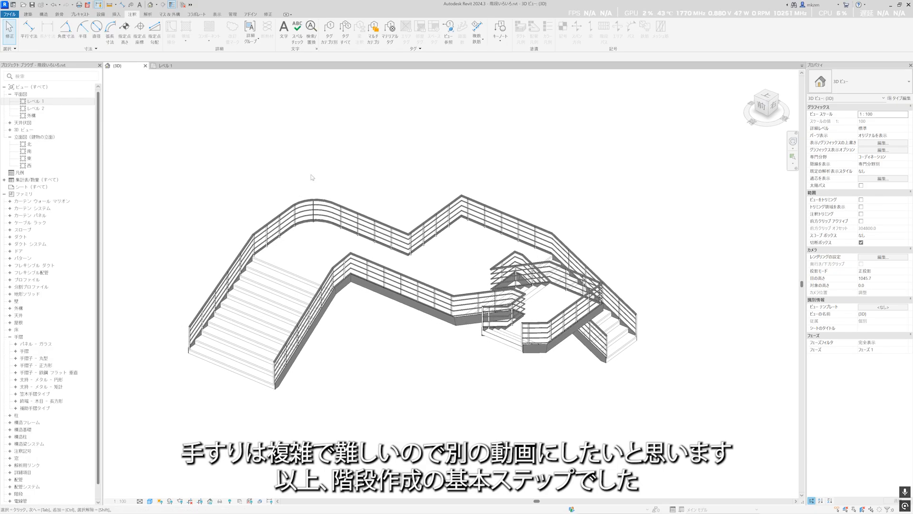